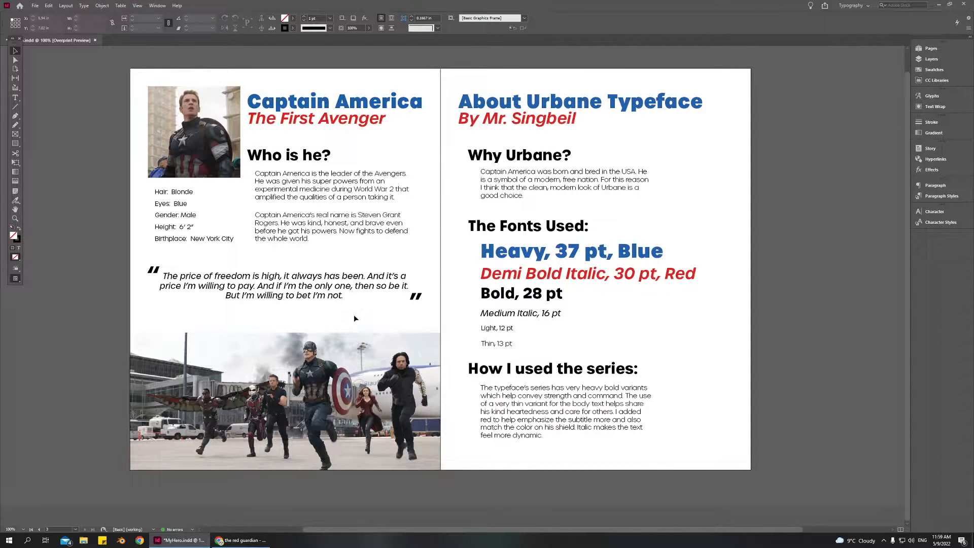
Step: Look at the Red Guardian comic image in the browser and return to the MyHero layout
click(242, 539)
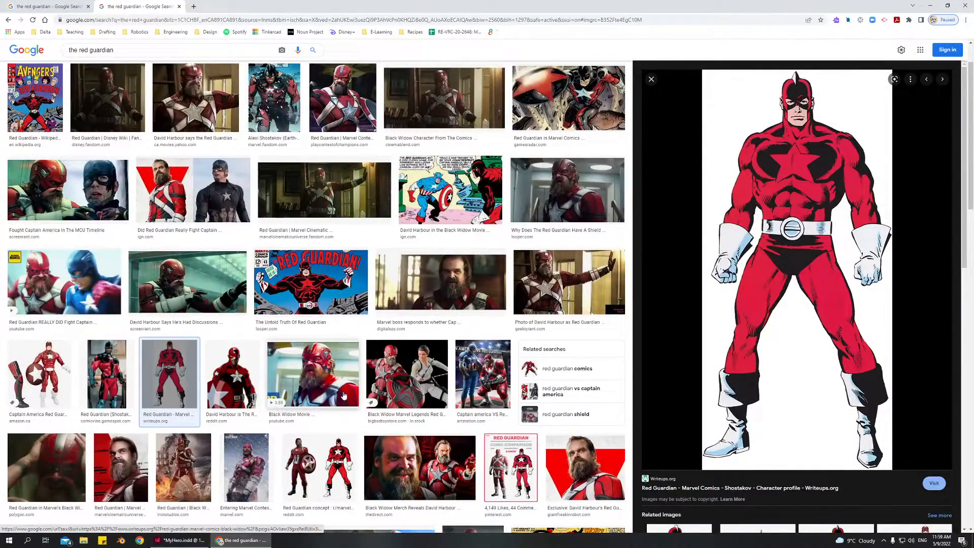
mouse_move(194, 544)
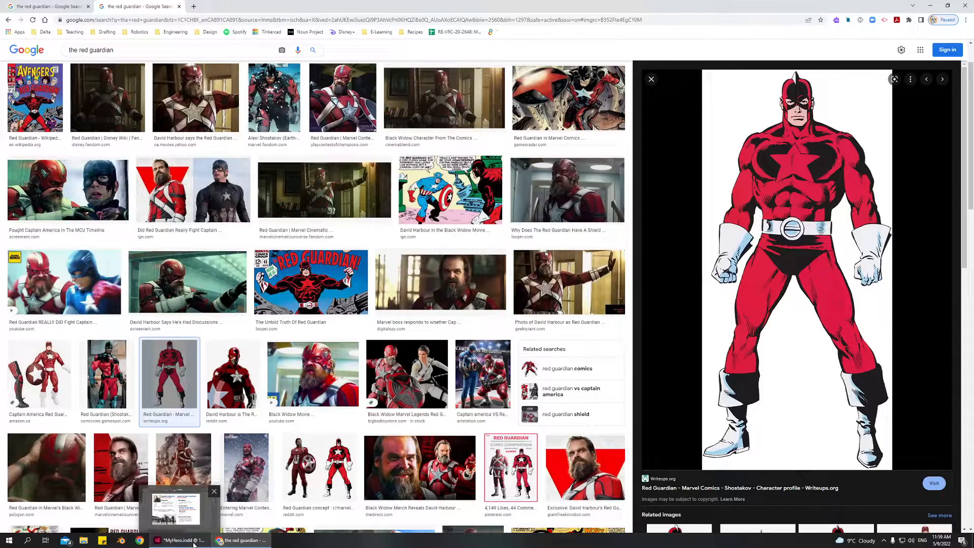
click(194, 542)
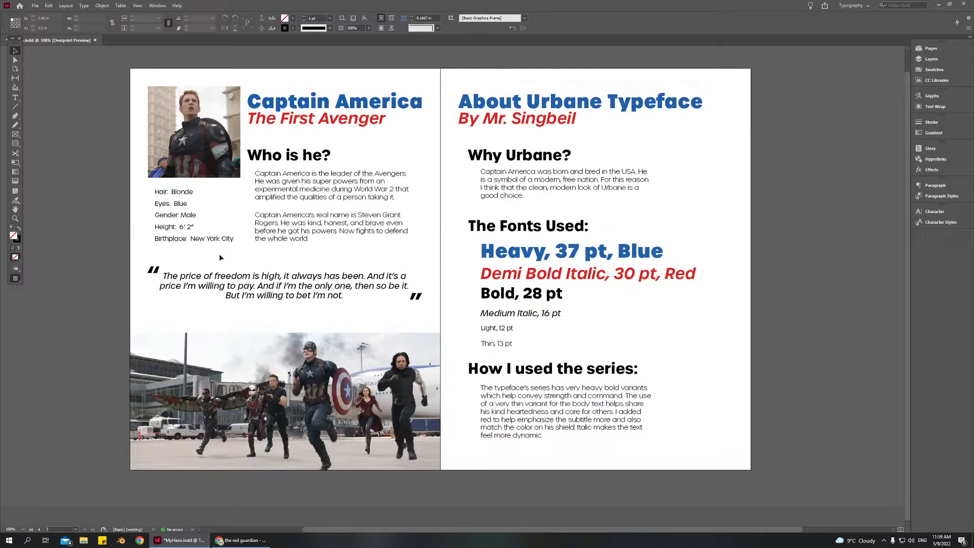
Step: Create a new facing-pages document with 2 pages, starting at page number 2
click(35, 6)
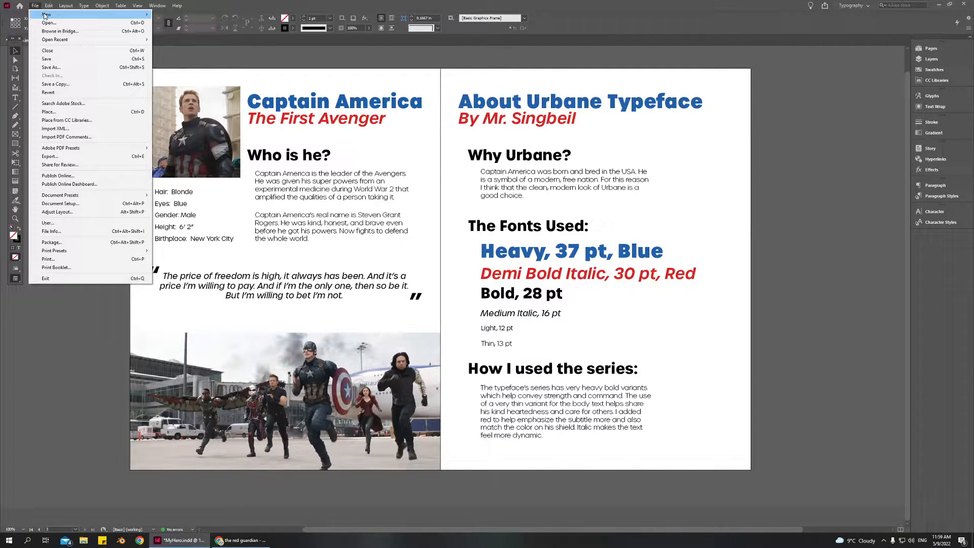
mouse_move(44, 15)
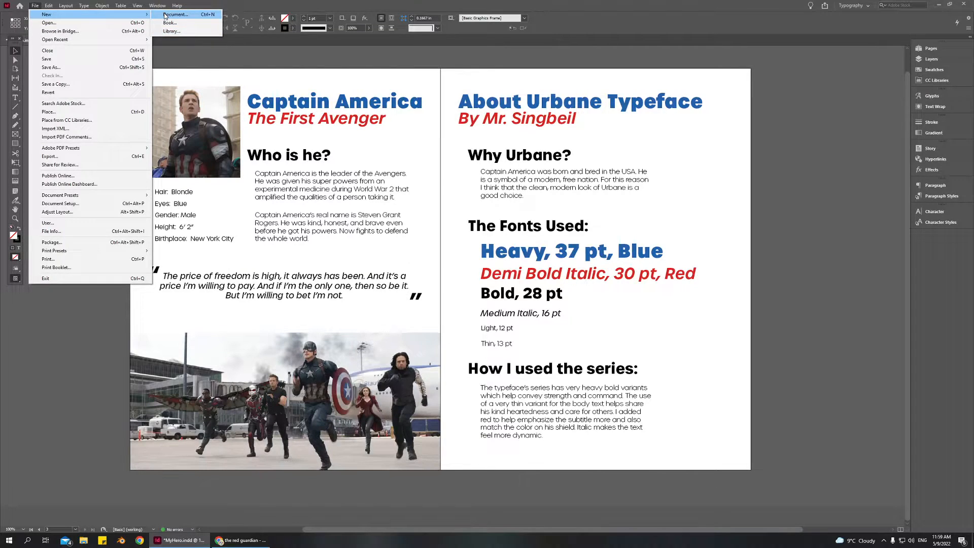
click(164, 16)
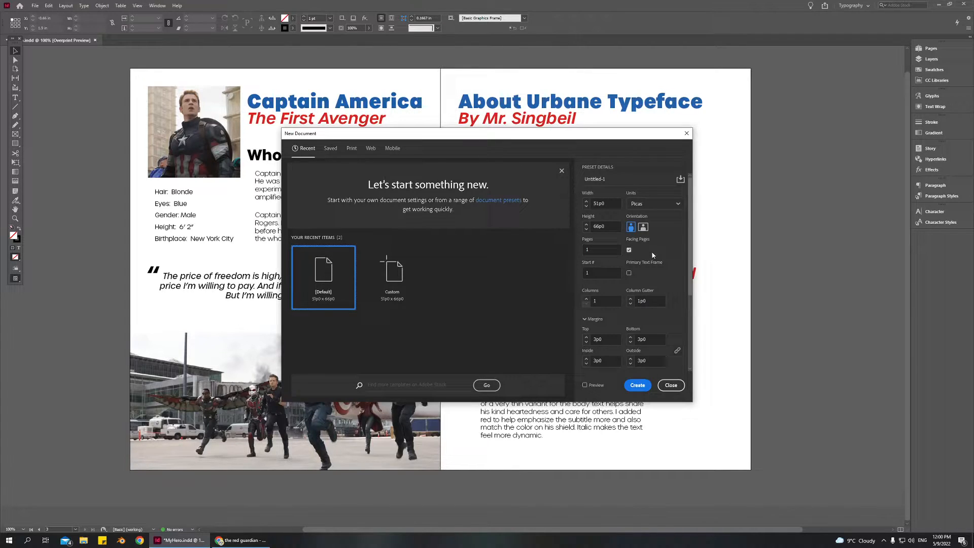
scroll(659, 294, down, 3)
scroll(666, 330, up, 3)
click(594, 249)
text(2)
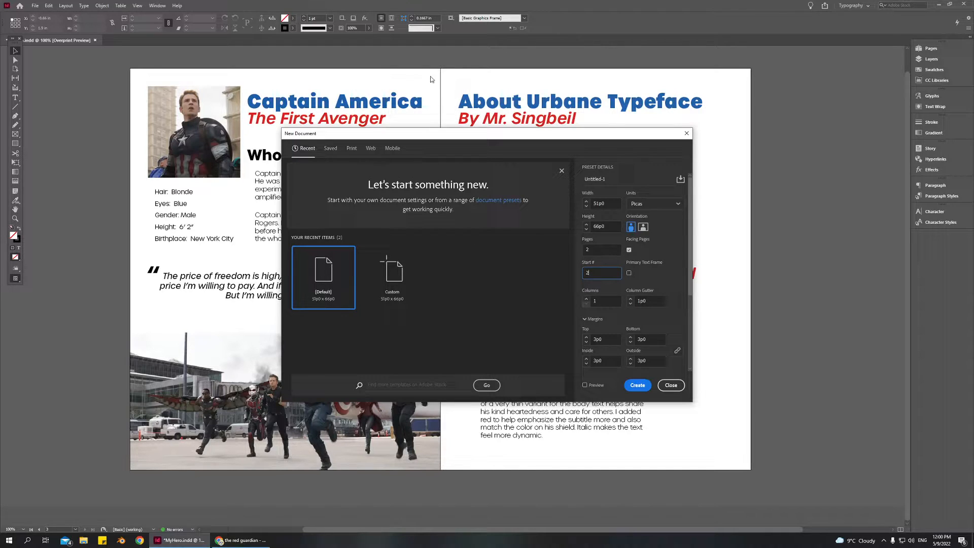
click(637, 384)
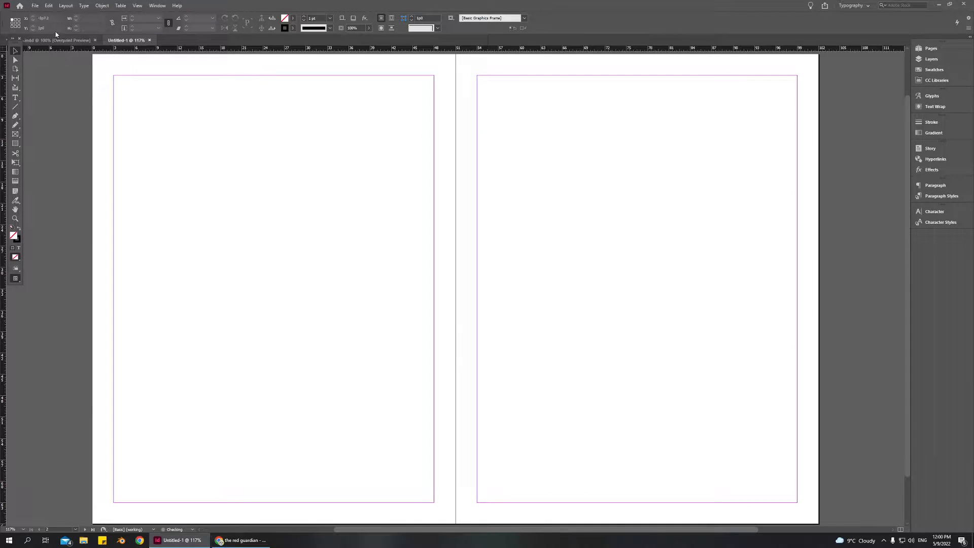
click(60, 40)
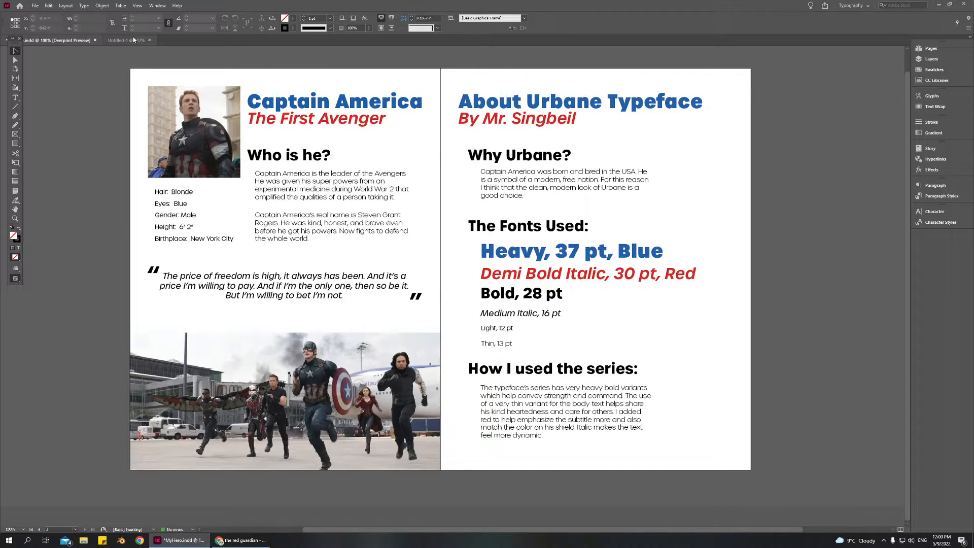
click(126, 40)
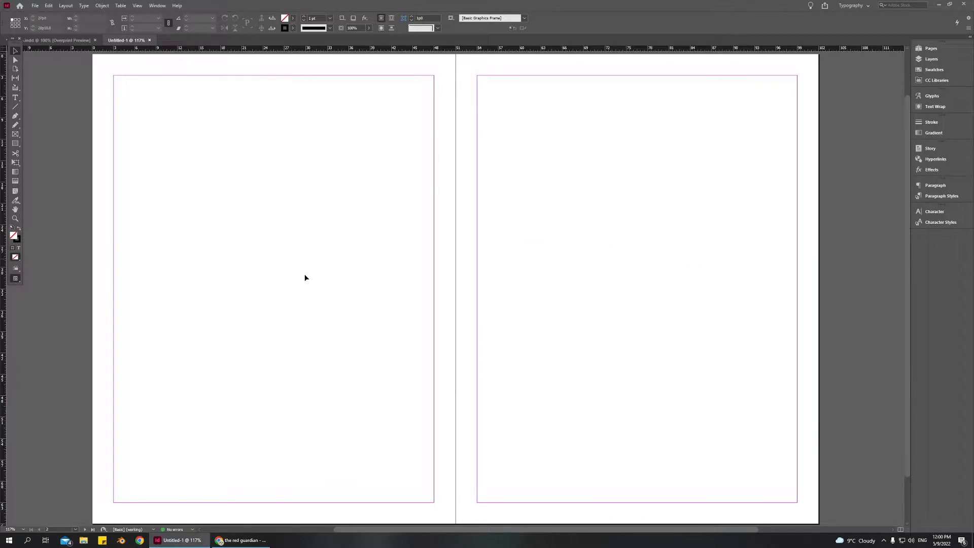
scroll(366, 306, down, 1)
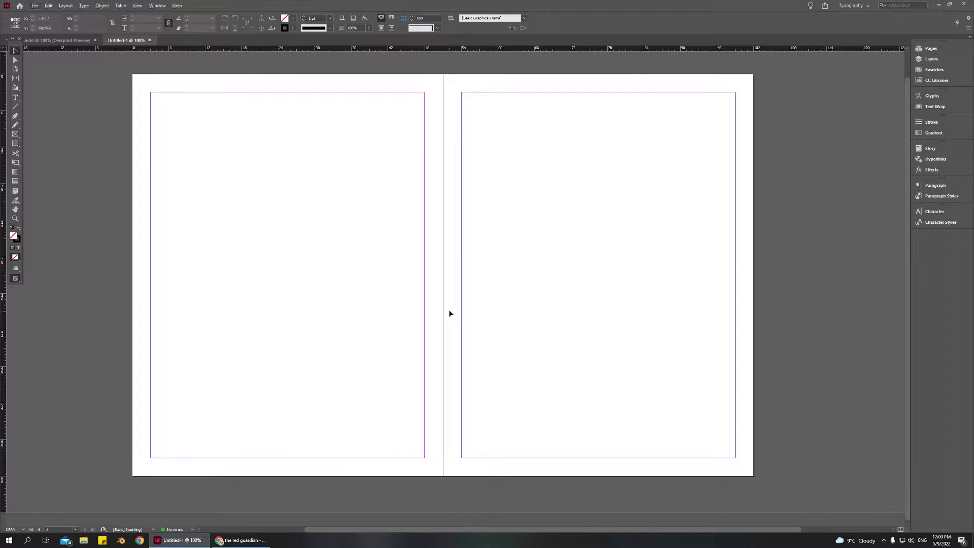
Step: Copy the full-body Red Guardian comic image from the browser and paste it into the new InDesign document
click(242, 539)
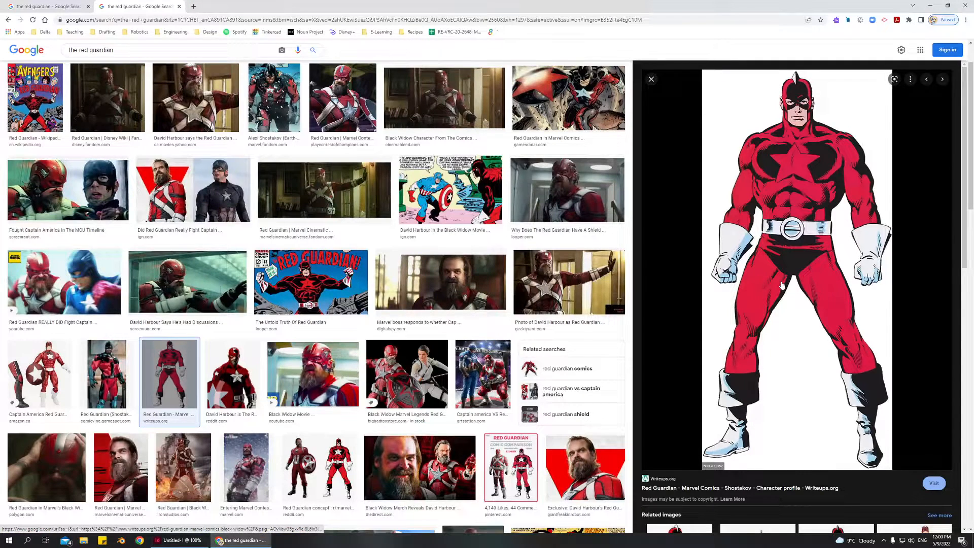
right_click(782, 282)
click(808, 370)
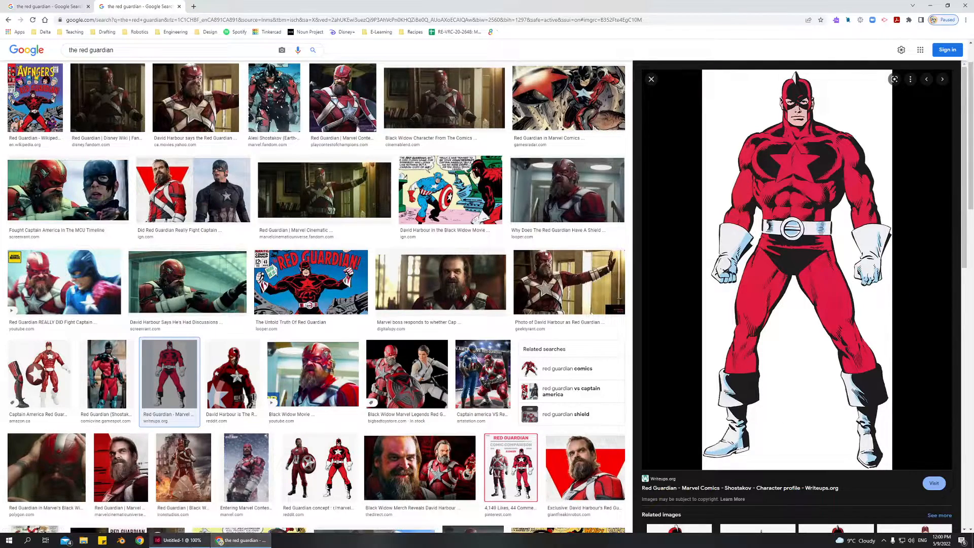
click(178, 539)
key(ctrl+v)
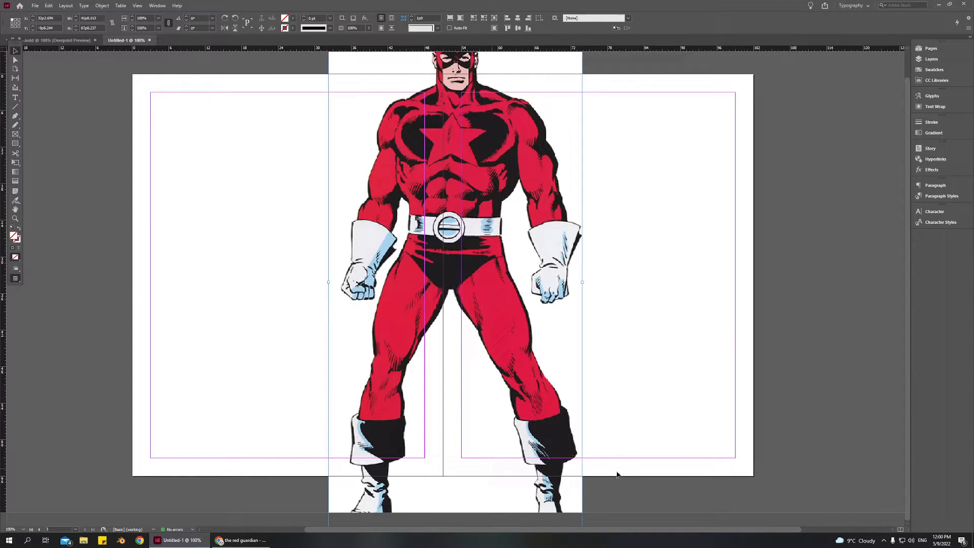
Step: Shrink the image frame to about 23p wide by 48p tall and move it to the left page's upper-left margin corner
key(ctrl+minus)
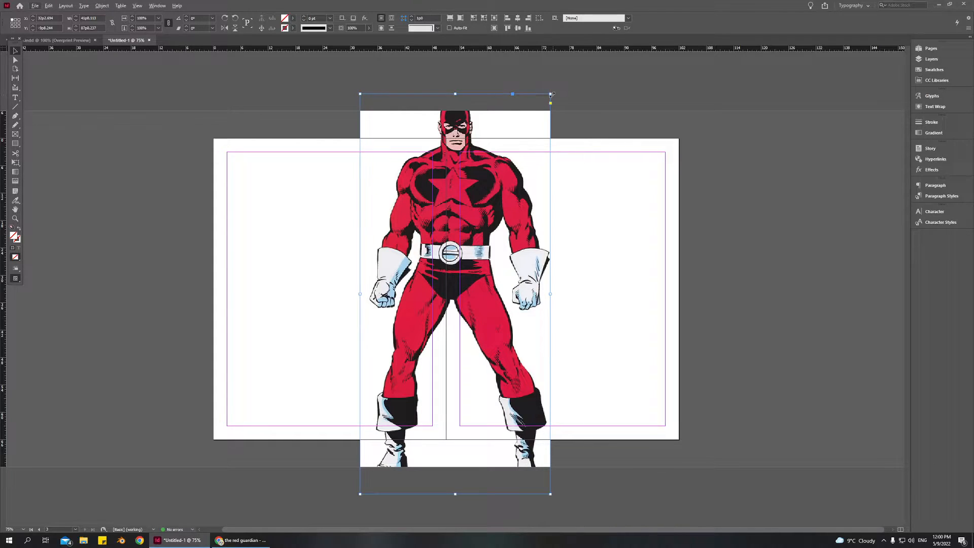
drag(550, 95, 464, 275)
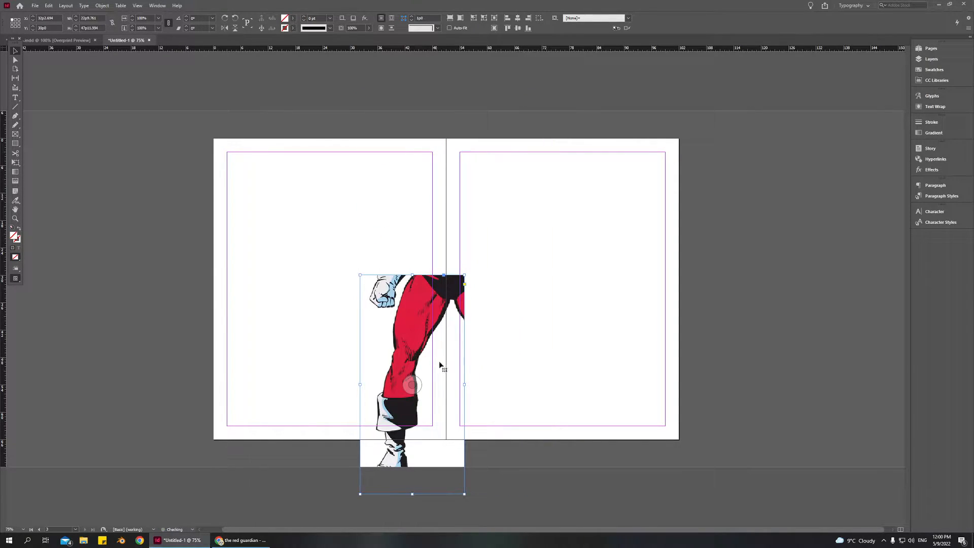
drag(424, 384, 290, 261)
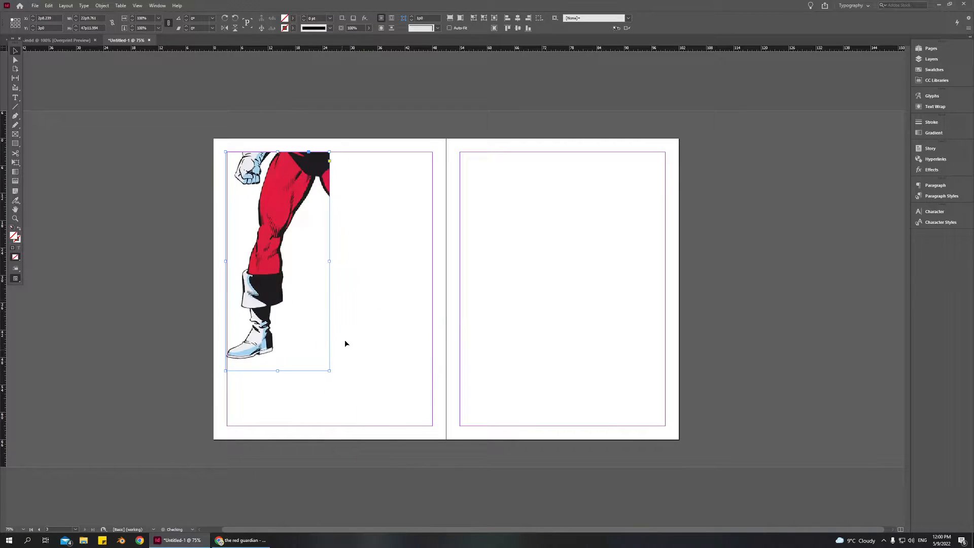
Step: Scale the Red Guardian picture down inside its frame and reposition it so the whole figure fits the frame
double_click(306, 262)
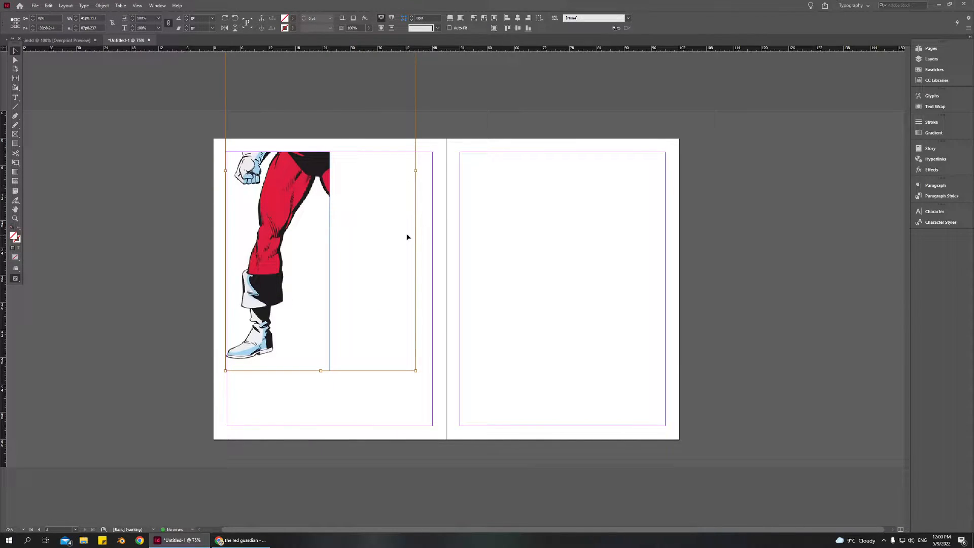
drag(415, 370, 282, 192)
drag(305, 82, 301, 325)
double_click(249, 168)
drag(249, 168, 248, 342)
mouse_move(248, 276)
mouse_down()
mouse_move(250, 299)
mouse_move(252, 279)
mouse_up()
click(119, 147)
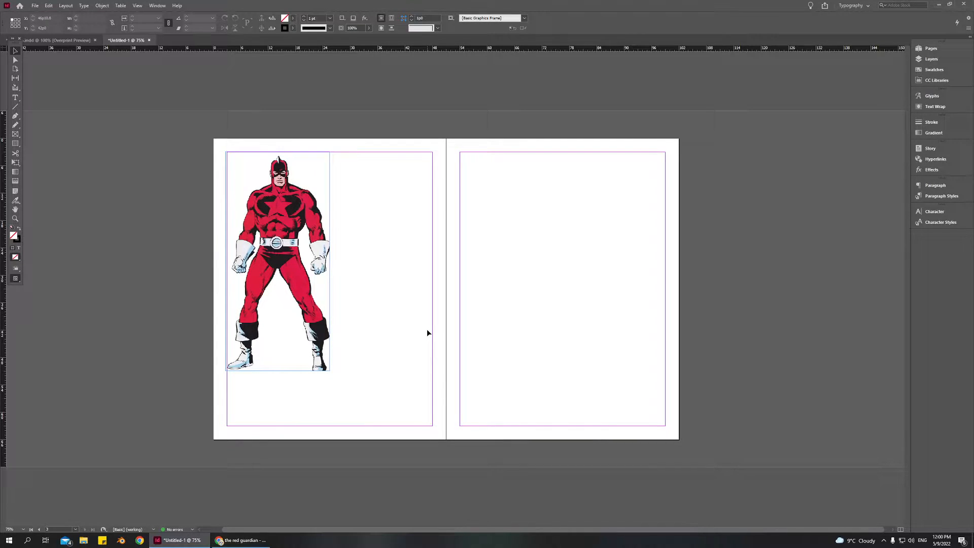
Step: Add a text frame about 22p6 by 10p6 beside the image at the top margin, containing "The Red Guardian"
click(15, 97)
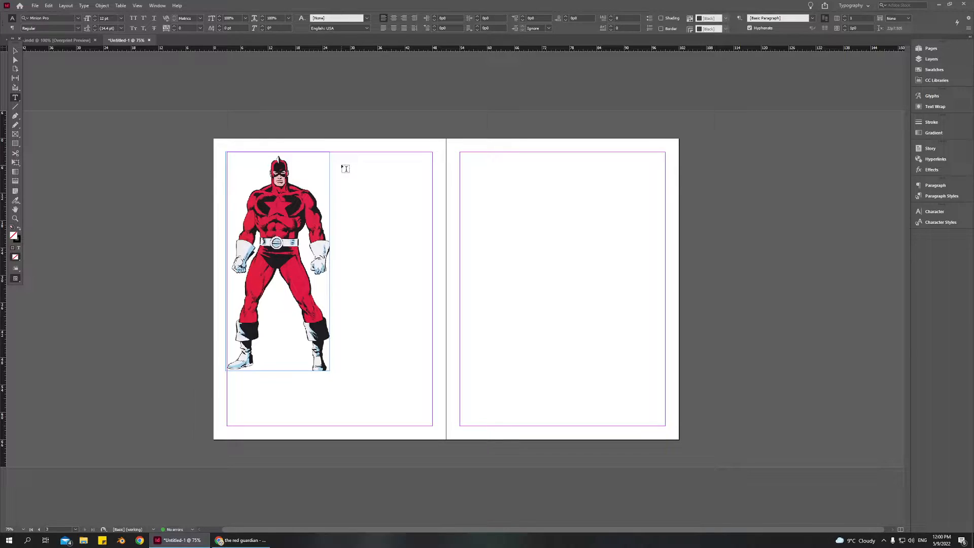
key(v)
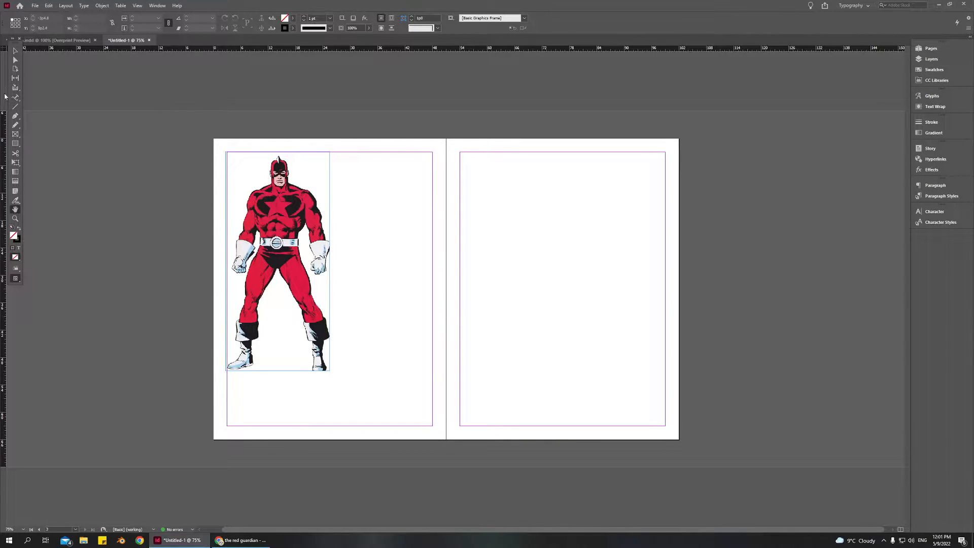
click(12, 51)
click(16, 97)
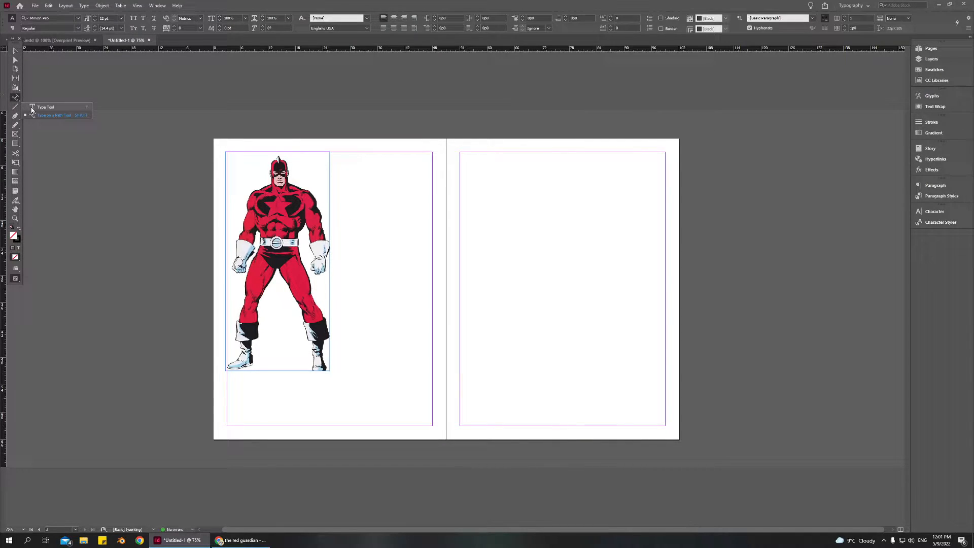
drag(331, 153, 433, 199)
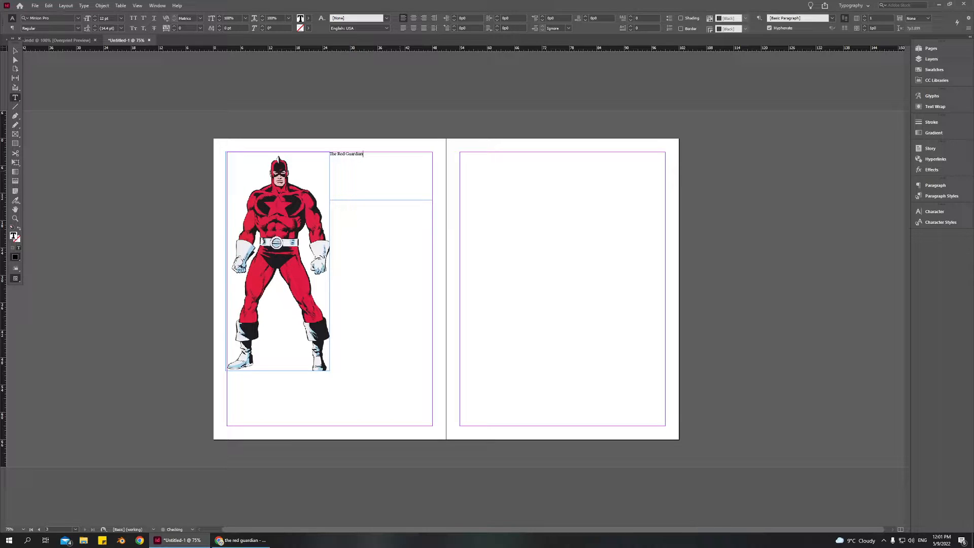
click(16, 50)
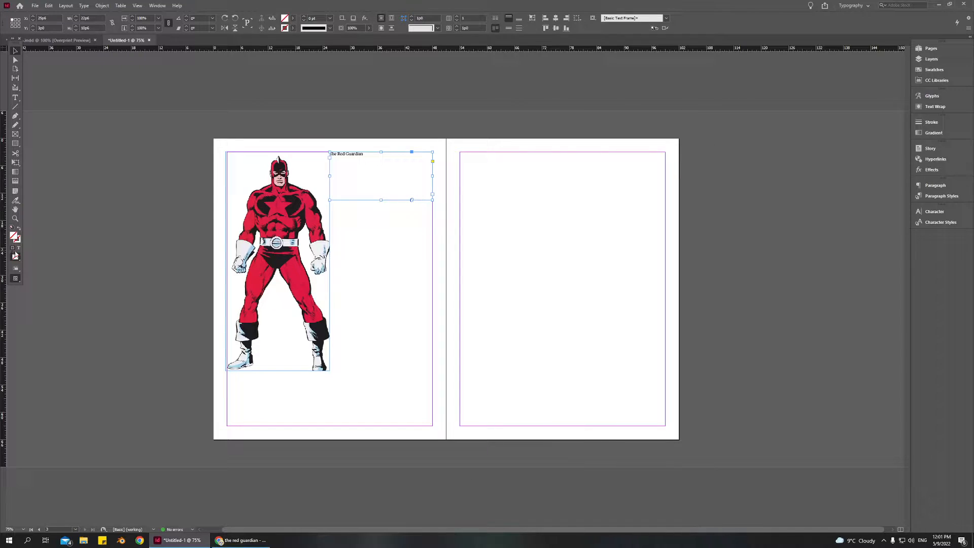
Step: Format the "The Red Guardian" title in the Abolition font at 60 pt
click(16, 98)
drag(364, 154, 322, 155)
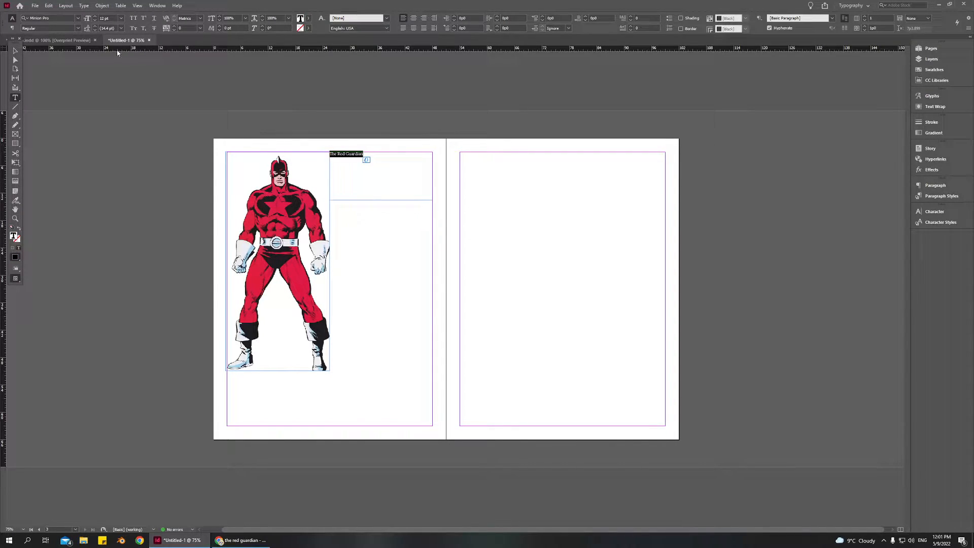
click(79, 18)
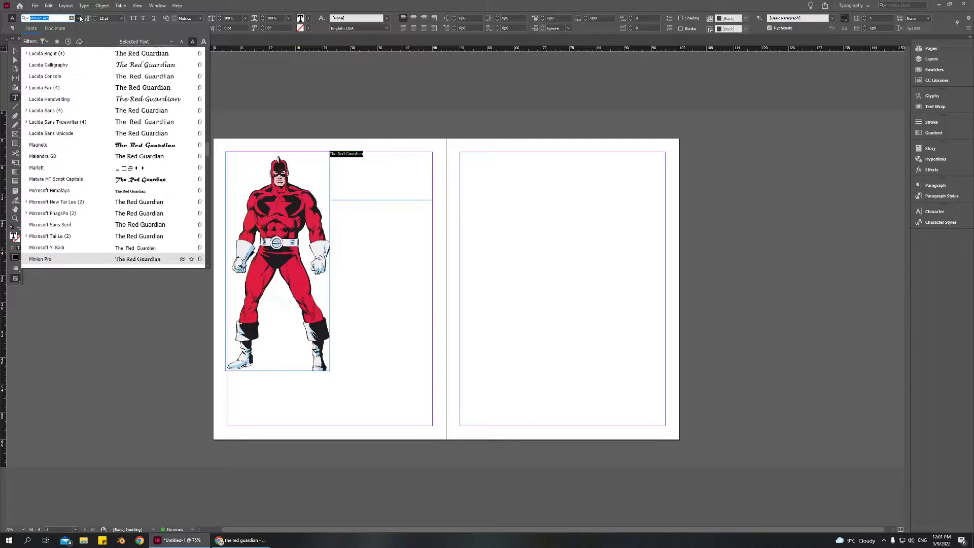
text(abol)
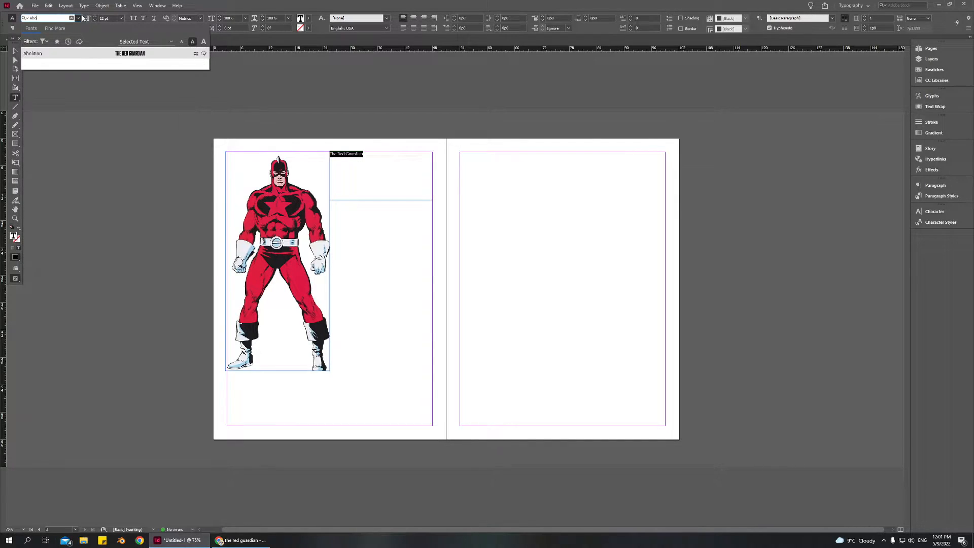
key(Return)
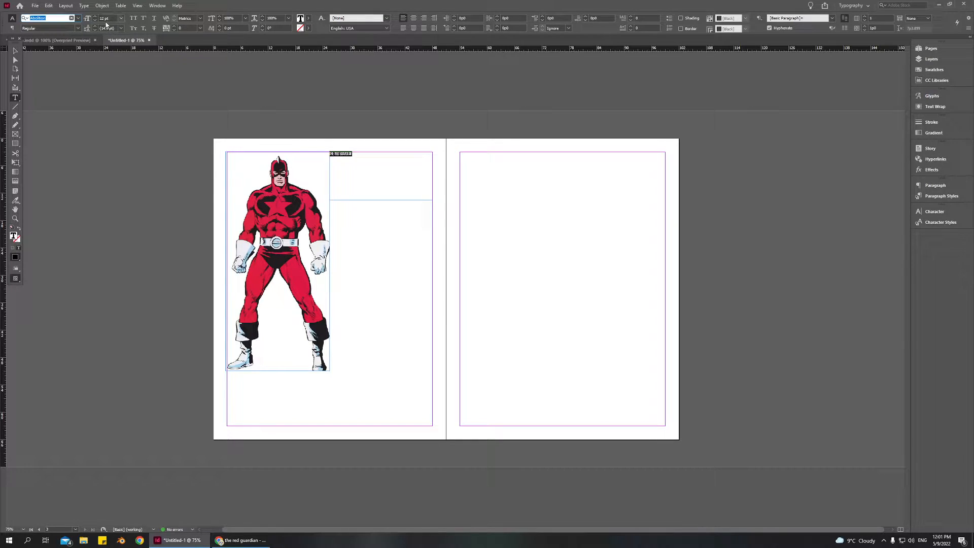
key(Tab)
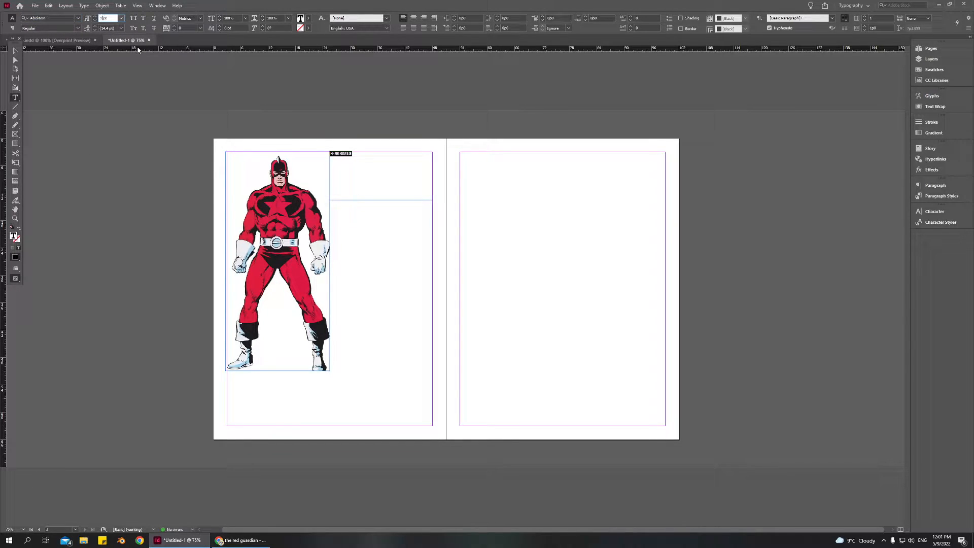
text(60)
key(Return)
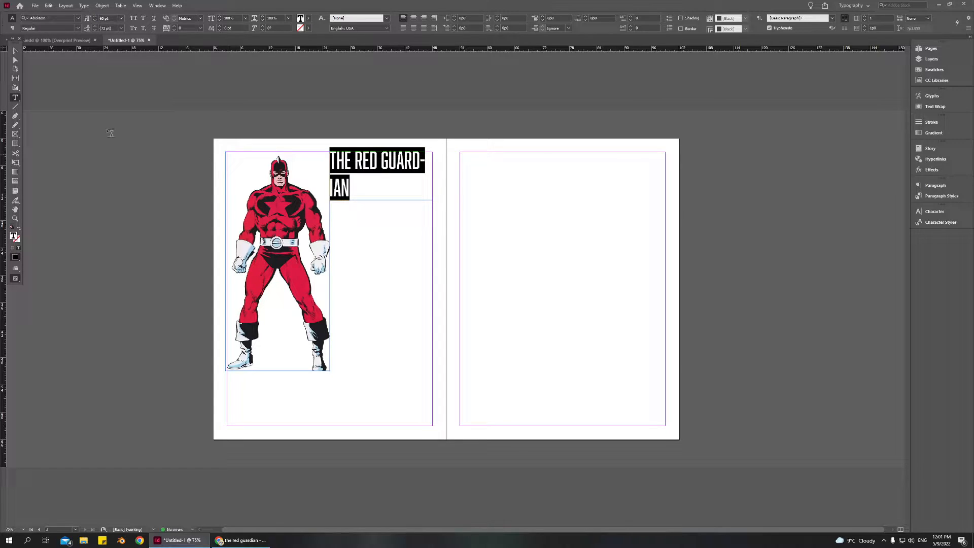
Step: Change the title's text fill color to bright red
double_click(15, 236)
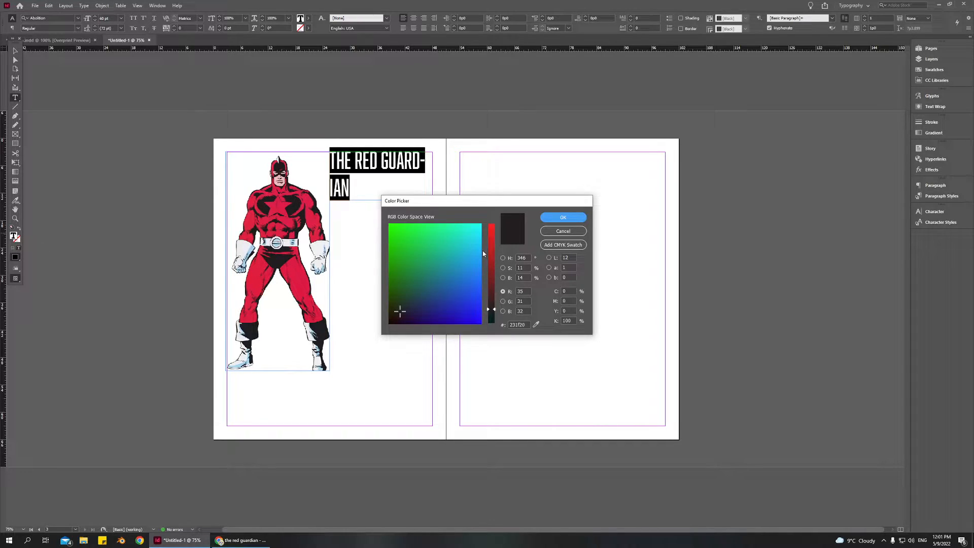
click(491, 225)
click(563, 217)
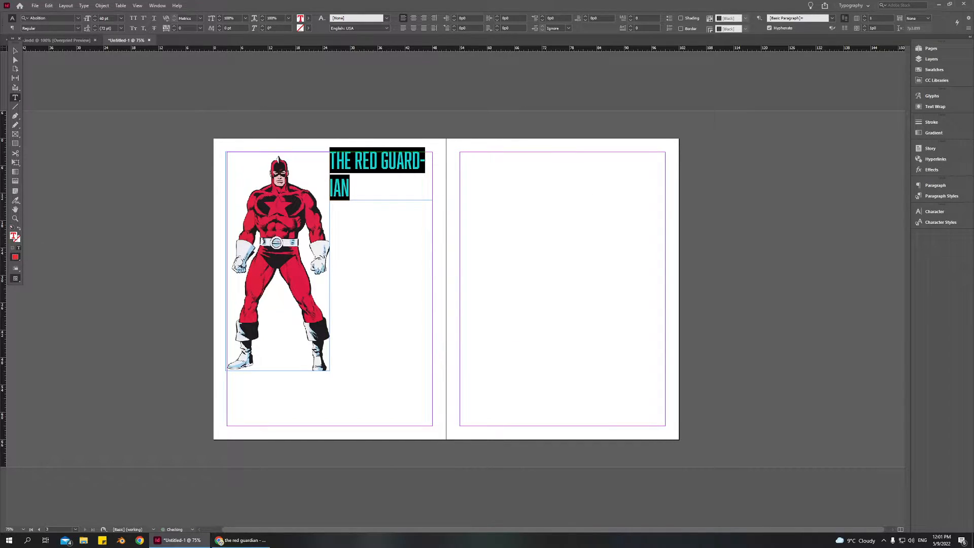
Step: Resize the title's text frame to about 25p wide by 10p tall so the title fits on one line within the margin
click(16, 50)
drag(330, 175, 301, 175)
drag(432, 176, 412, 176)
drag(356, 200, 369, 168)
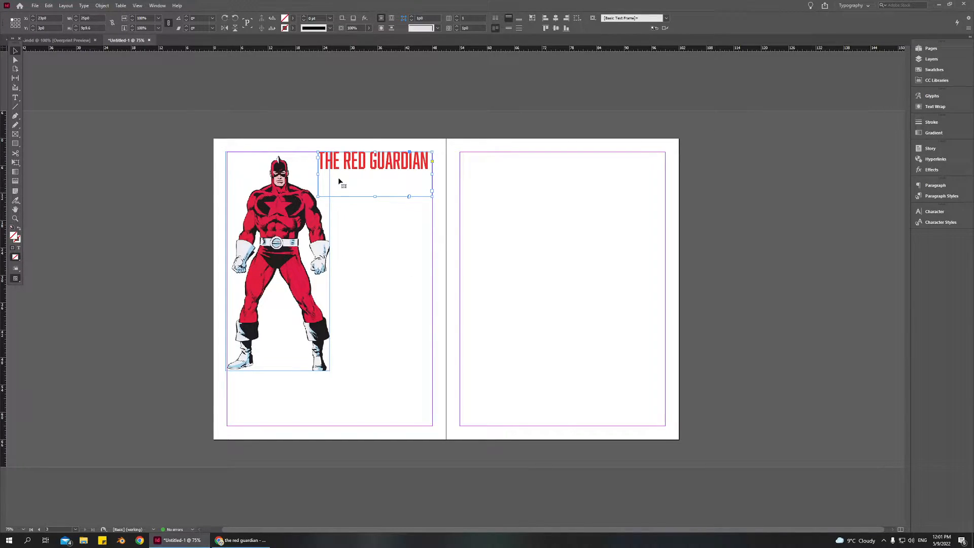
Step: Increase the vertical scale of the title's characters to stretch the lettering taller
click(15, 98)
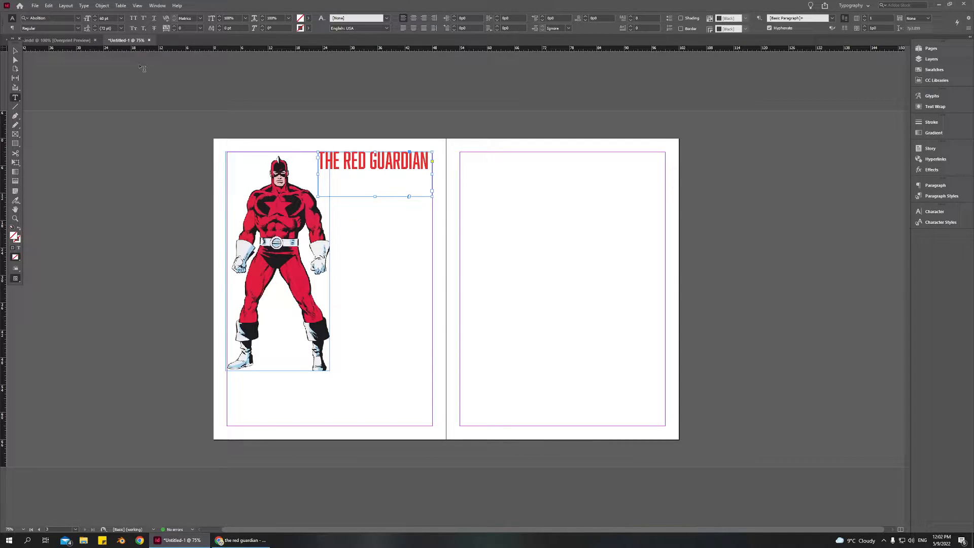
click(244, 18)
click(241, 29)
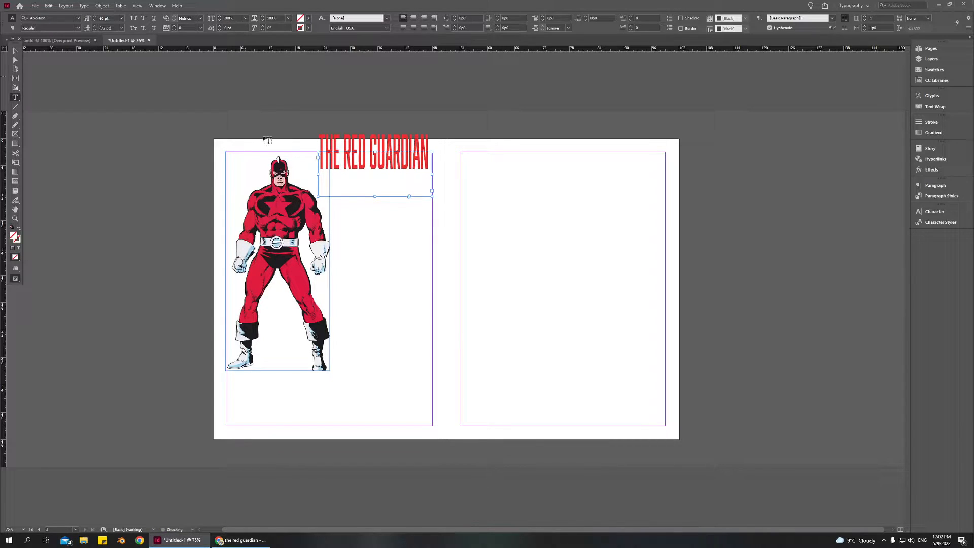
Step: Move the title frame down so its lettering sits inside the left page's upper margin
click(376, 177)
key(Escape)
drag(393, 162, 391, 182)
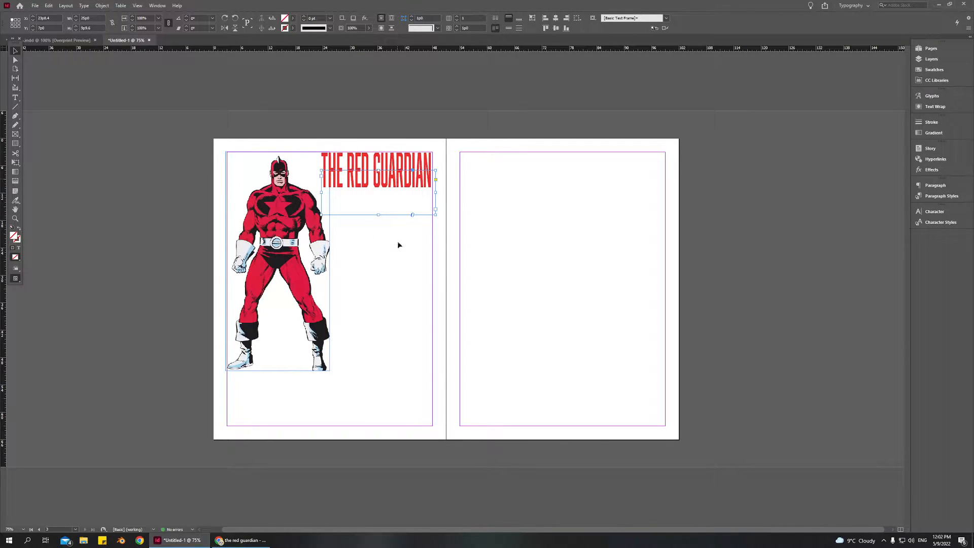
click(144, 224)
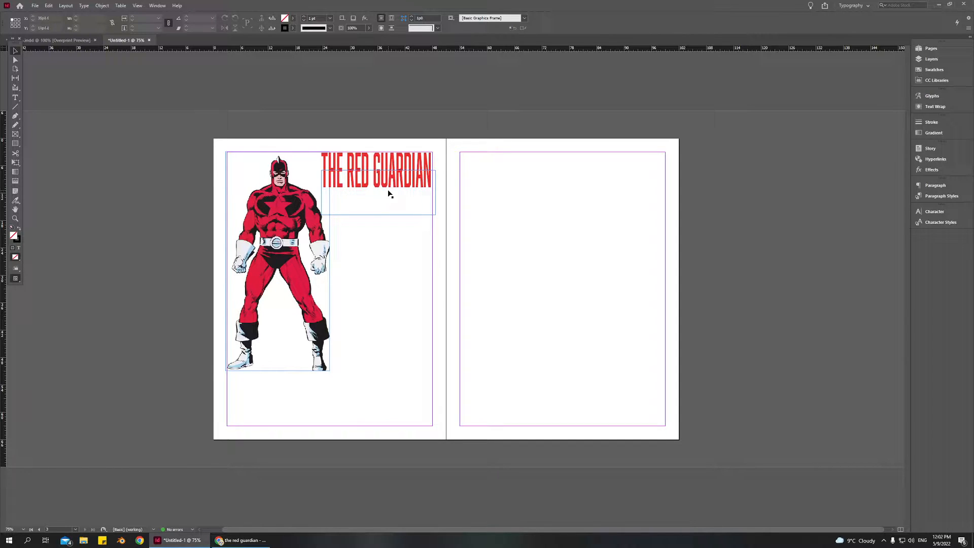
Step: Draw a subtitle text frame below the title and set its font to Bungee
click(15, 97)
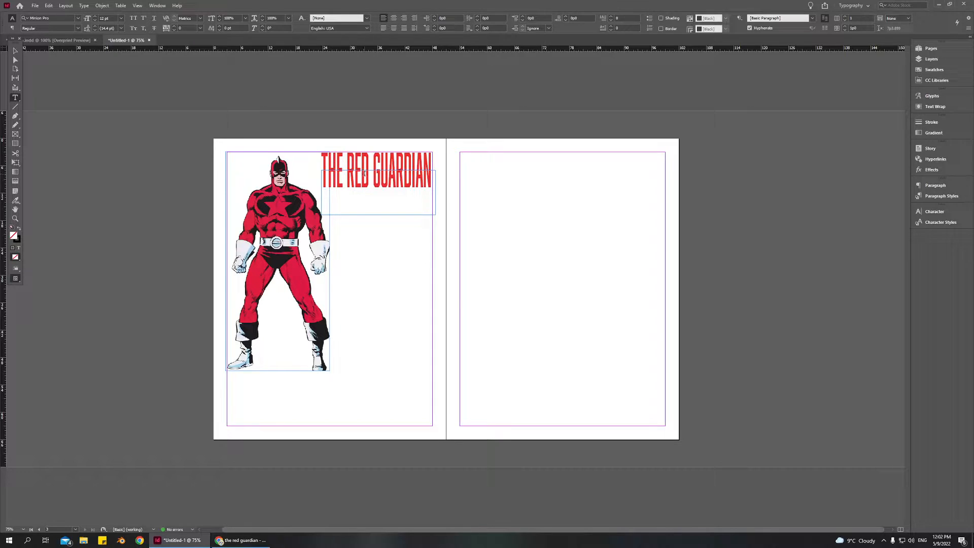
drag(333, 222, 426, 249)
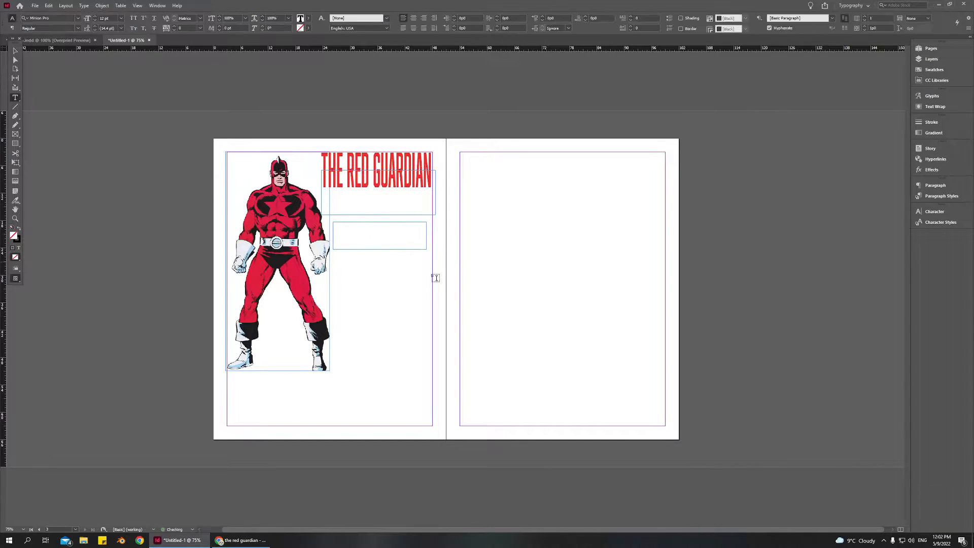
click(78, 18)
text(Bungee)
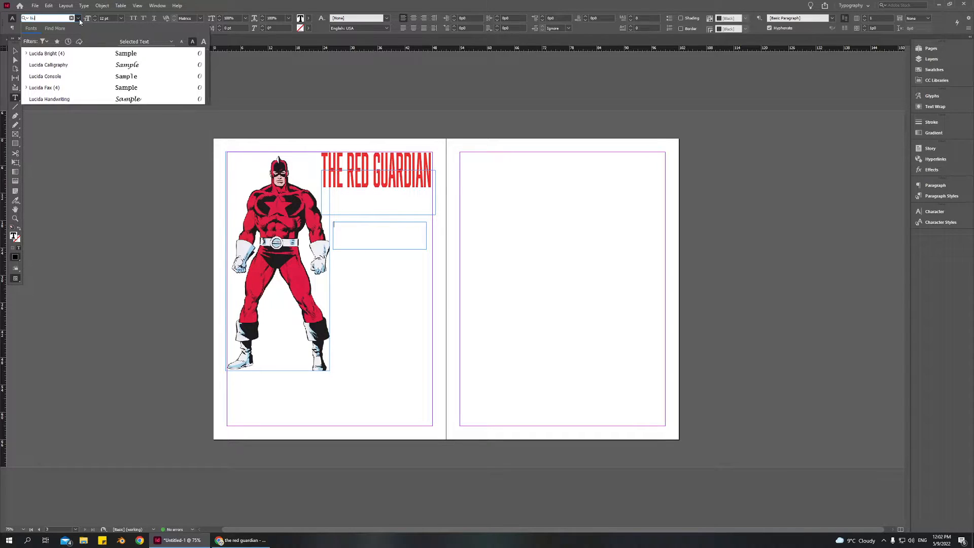
key(Return)
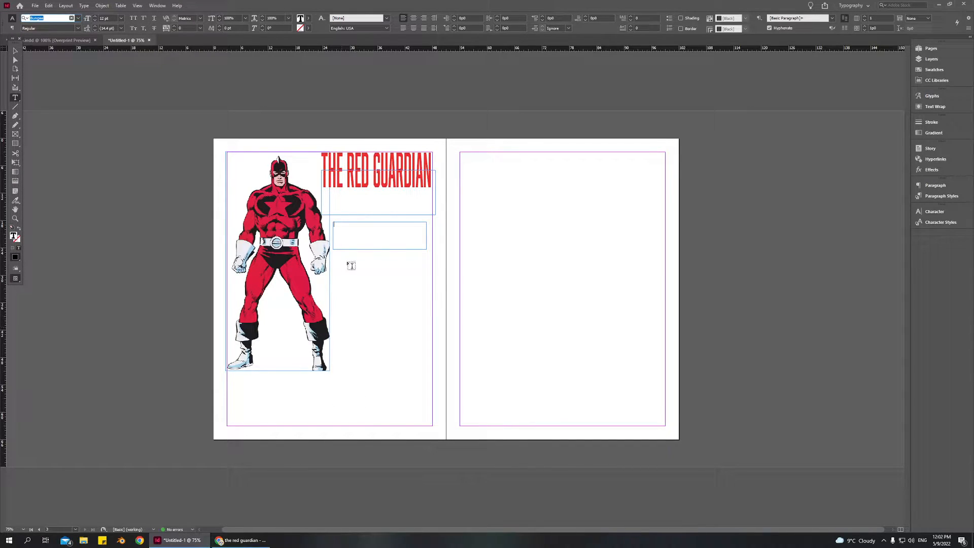
Step: Enter the subtitle text "BETTER THAN CAPTAIN AMERICA" in the new frame
text(be)
click(414, 231)
text(B)
key(Escape)
click(15, 51)
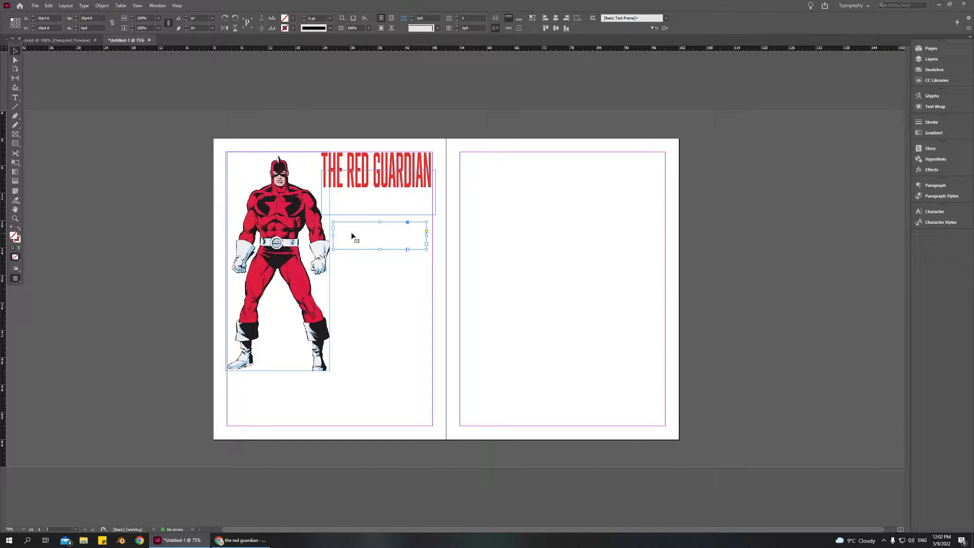
double_click(347, 228)
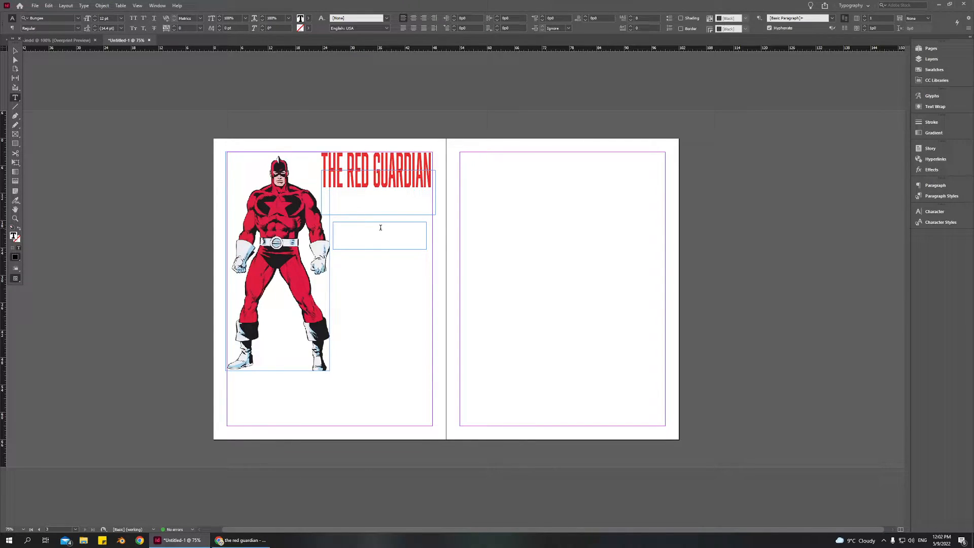
text(BETTER THAN CAPTAIN AMERICA)
Step: Shrink the subtitle frame to one line high and move it directly beneath the title, aligned with its left edge
click(16, 51)
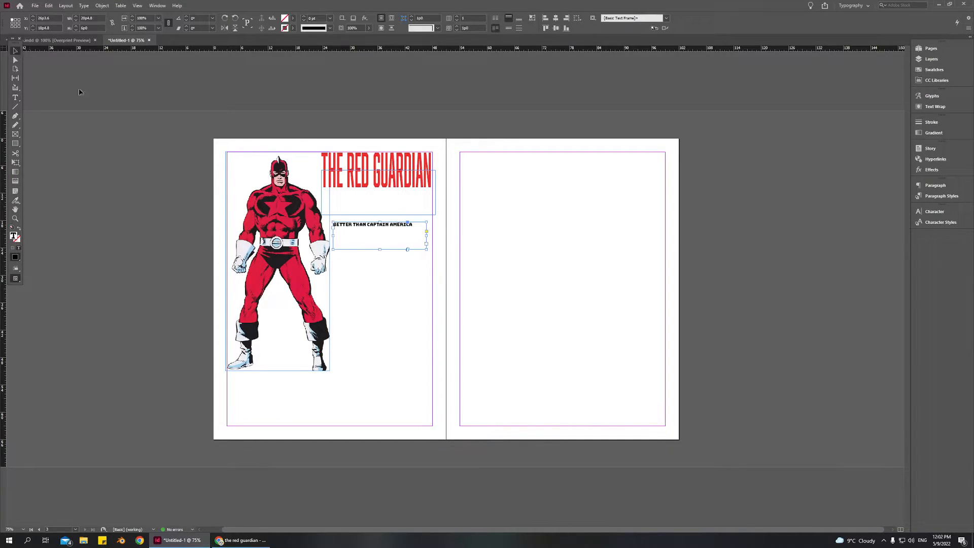
drag(379, 251, 377, 199)
click(416, 299)
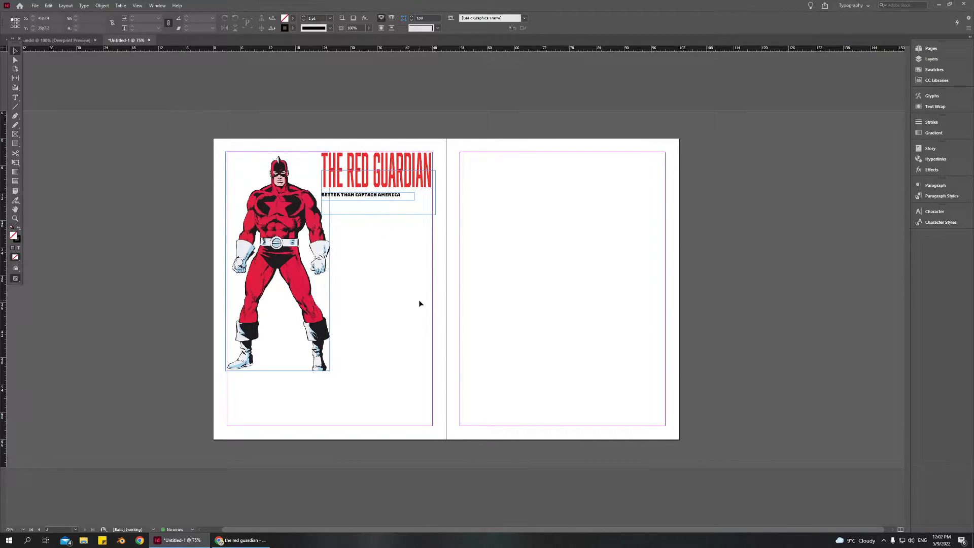
Step: Enlarge the subtitle to 16 pt and widen its frame to about 25p so the text stays on one line
click(376, 199)
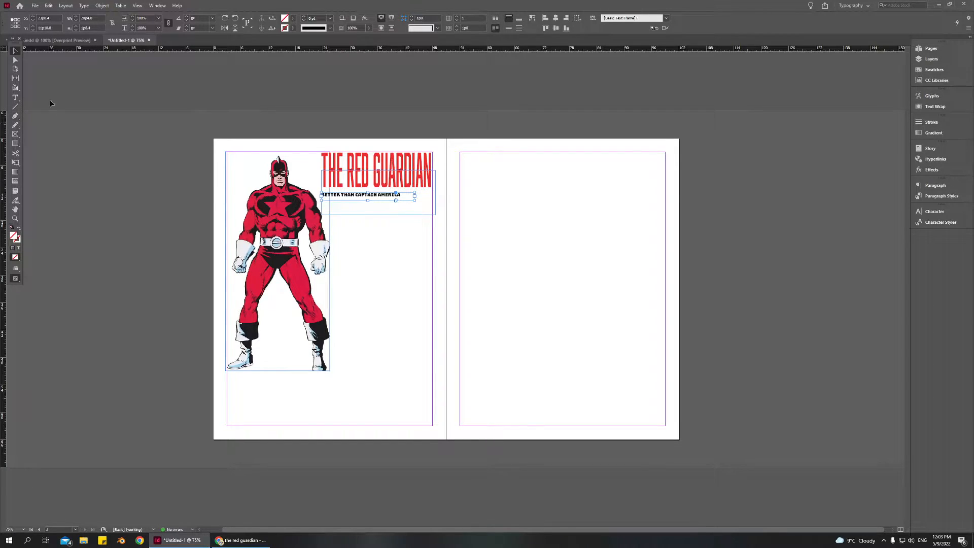
click(16, 98)
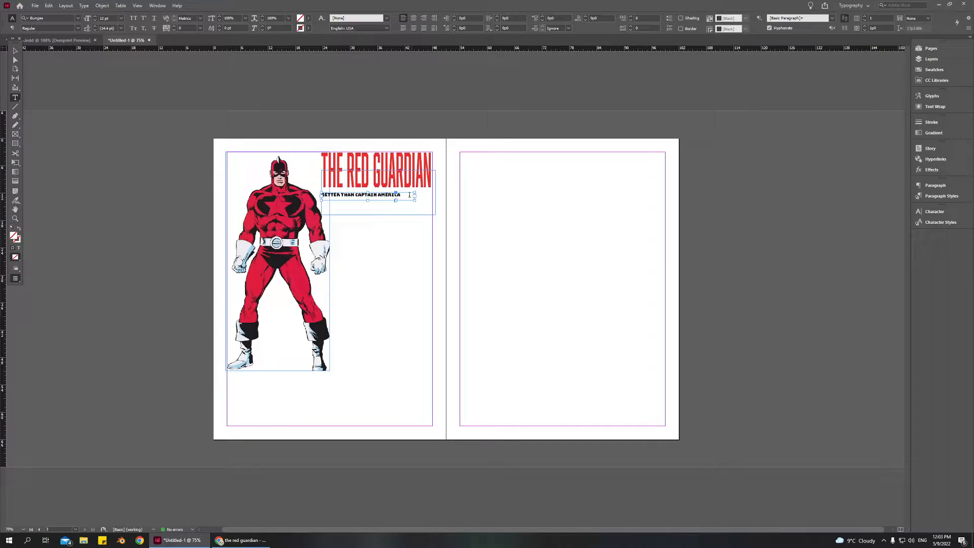
click(94, 17)
click(94, 17)
click(94, 18)
click(94, 17)
click(15, 51)
drag(414, 199, 430, 202)
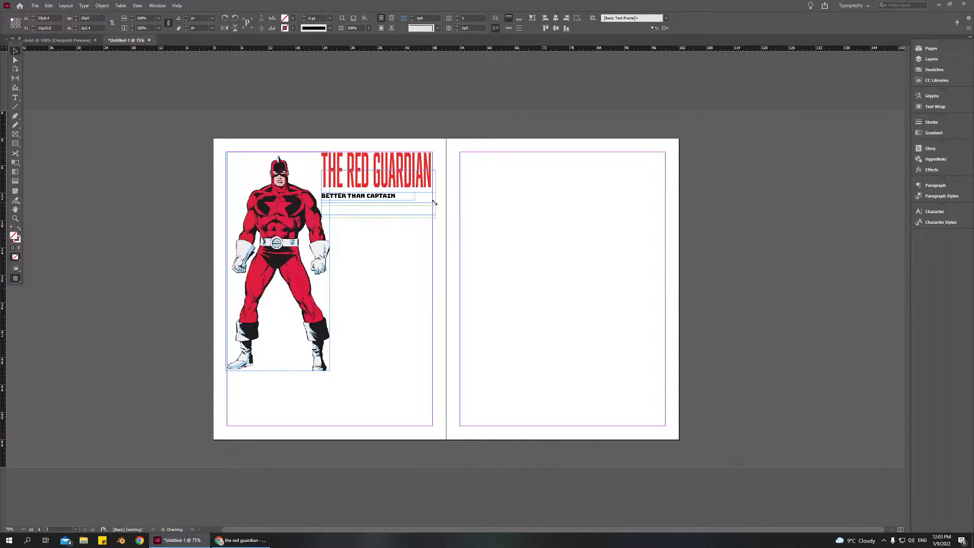
click(381, 315)
Step: Nudge the title slightly left to fit the margin and the subtitle slightly up toward the title
click(419, 185)
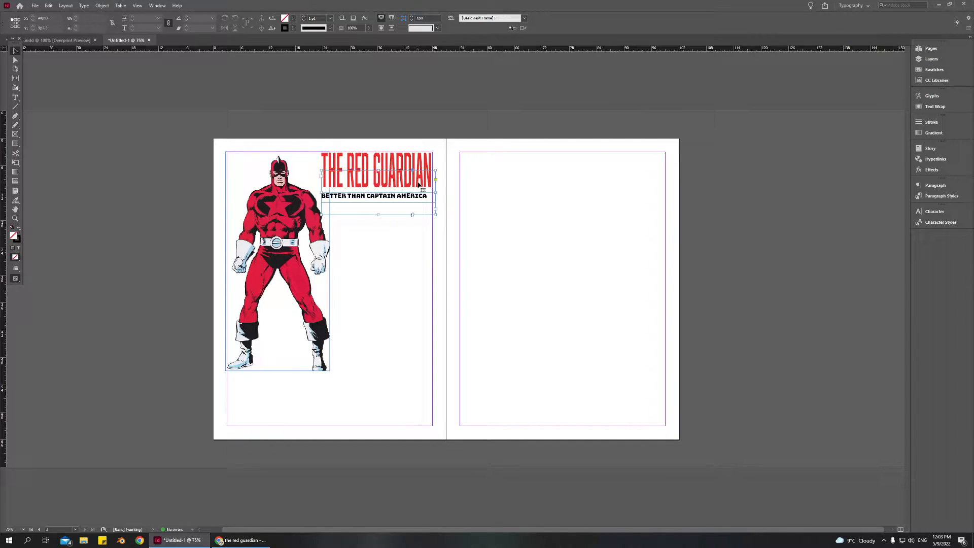
key(Left)
key(Left)
key(Left)
key(Left)
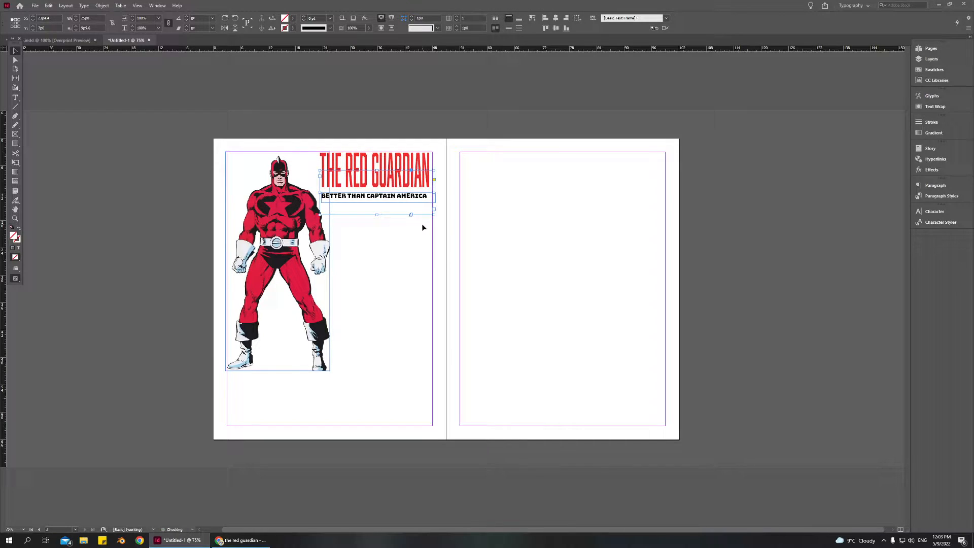
click(420, 201)
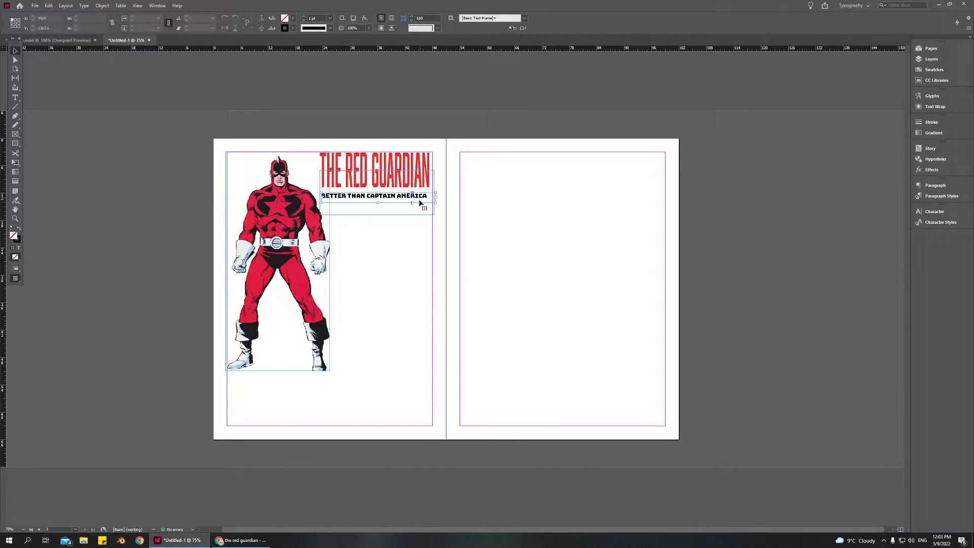
key(Up)
key(Up)
key(Up)
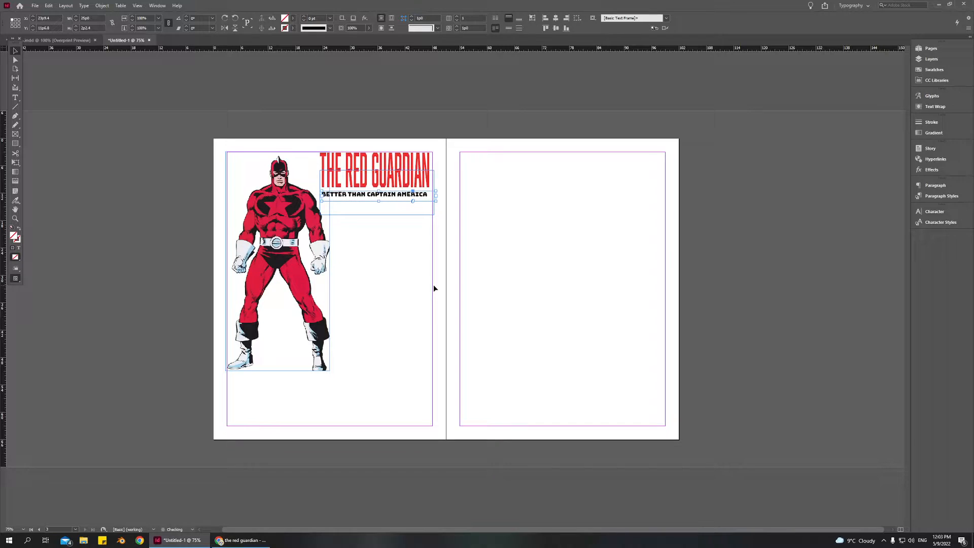
Step: Set the subtitle's font size to 16.5 pt so its width matches the title
click(15, 87)
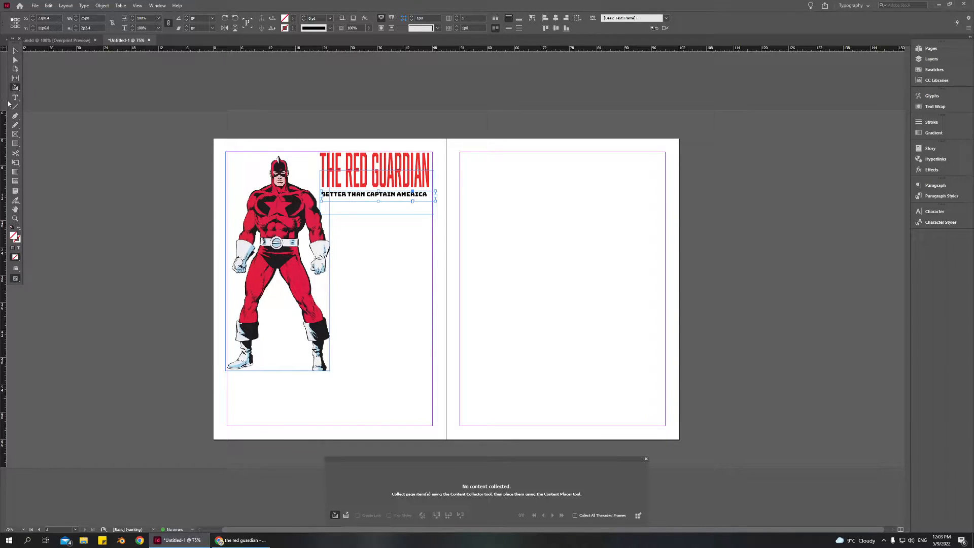
click(15, 98)
click(95, 17)
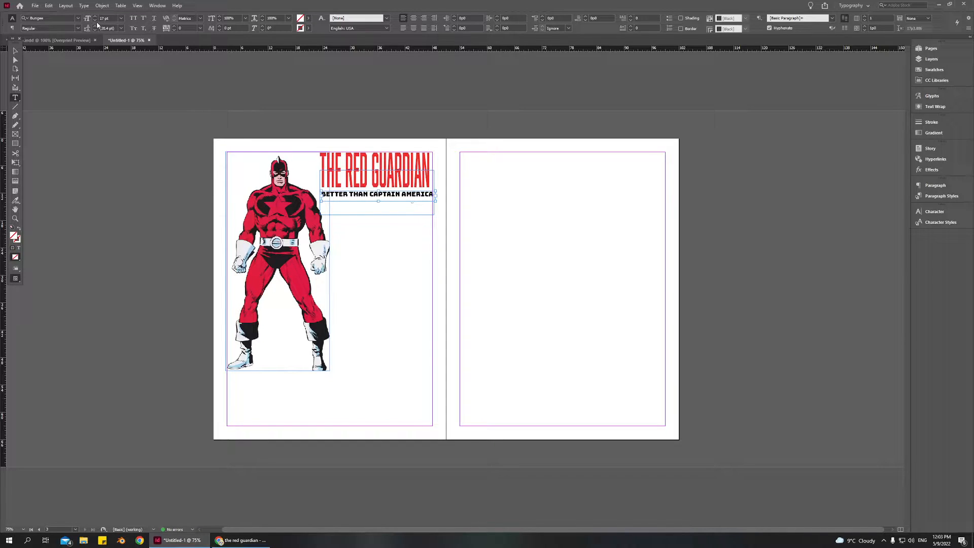
click(96, 20)
click(106, 17)
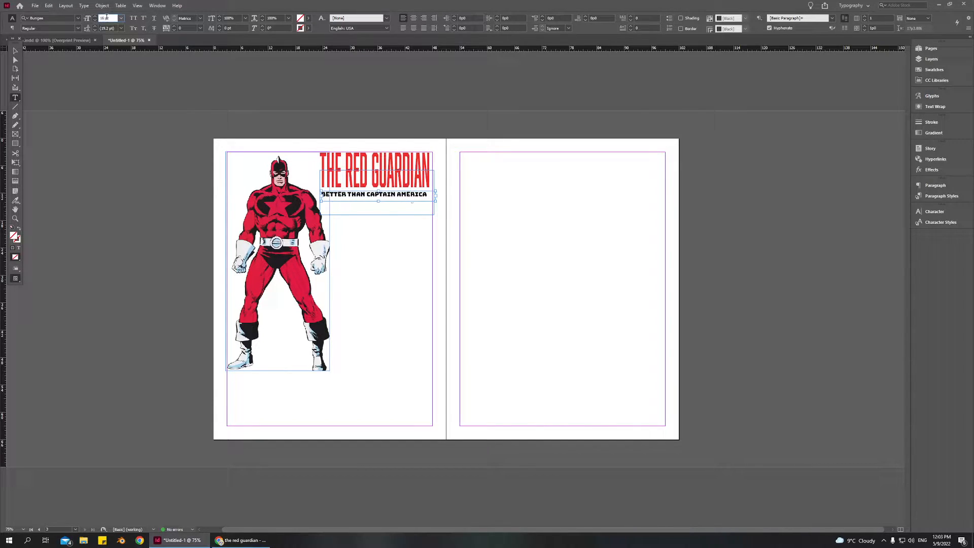
text(16.5)
key(Return)
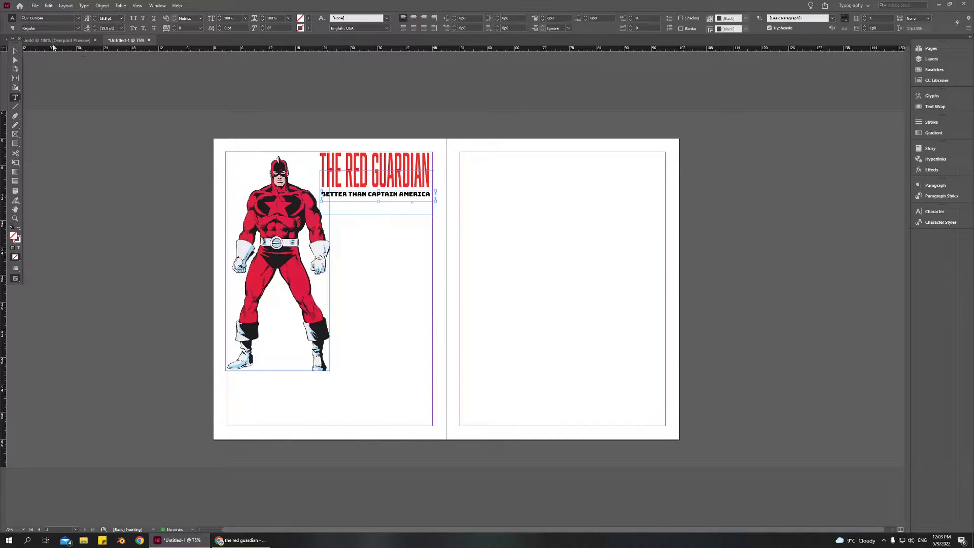
click(15, 51)
click(435, 300)
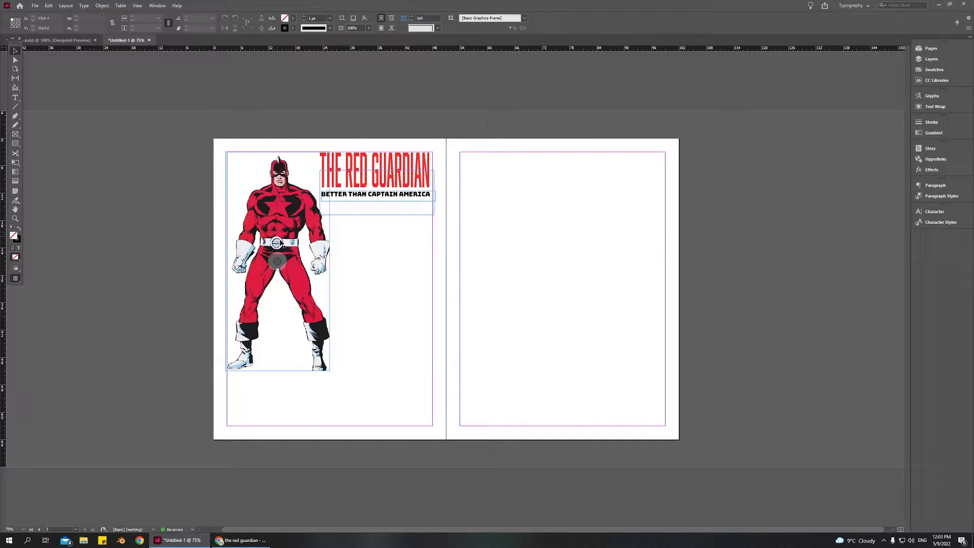
Step: Add an about 18p by 17p text frame below the subtitle reading "Born in mother Russia at the heigh of the glorious Soviet Union, The Red Guardian"
click(15, 98)
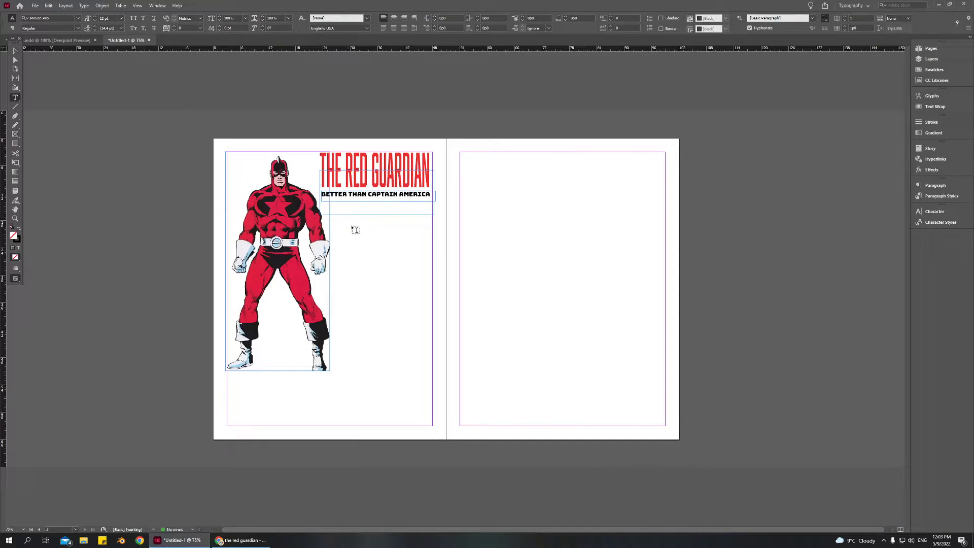
drag(336, 219, 419, 296)
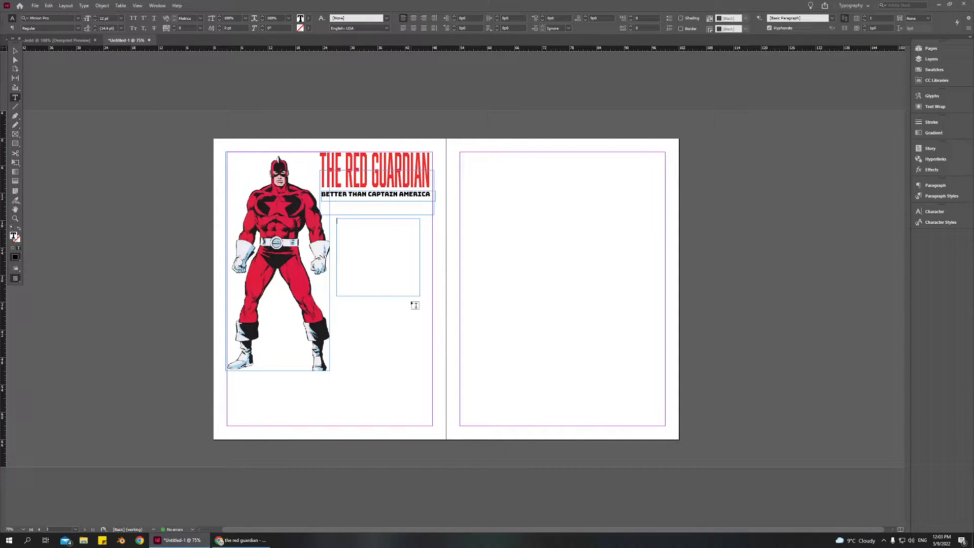
text(Born in mother Russia at the heigh of the glorias)
key(BackSpace)
key(BackSpace)
text(ous Soviet Unio)
text(, The Red Guardian)
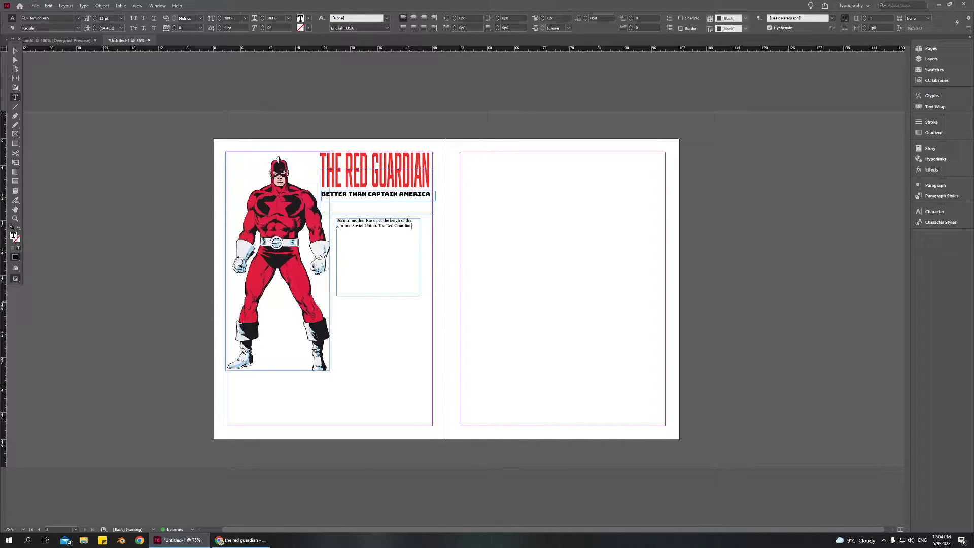
Step: Complete the body sentence with "is the strongest, bravest hero in the world."
text( is the strongest)
text(, bravest)
text( hero in )
text(the world.)
key(Escape)
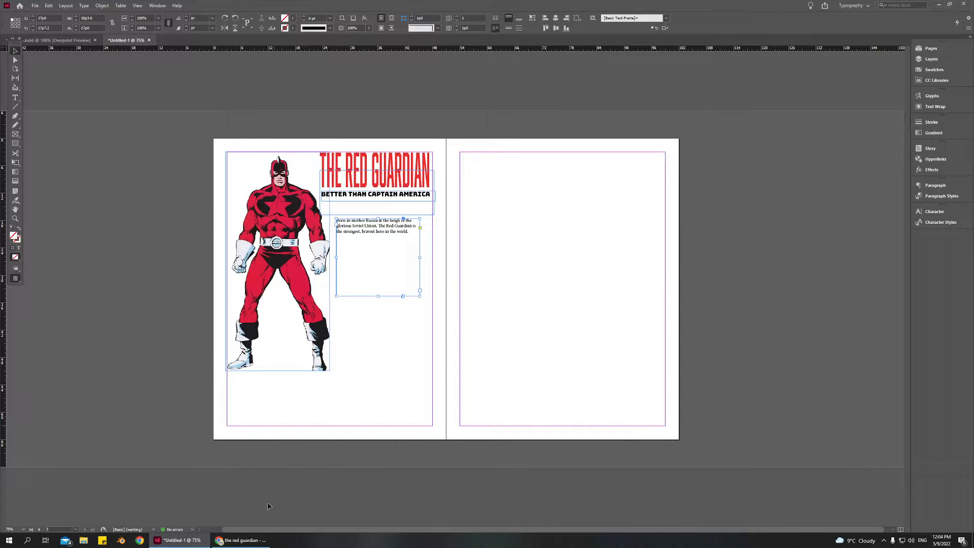
Step: Check the Captain America sample's typeface and set the Red Guardian body text to Urbane Light
click(71, 40)
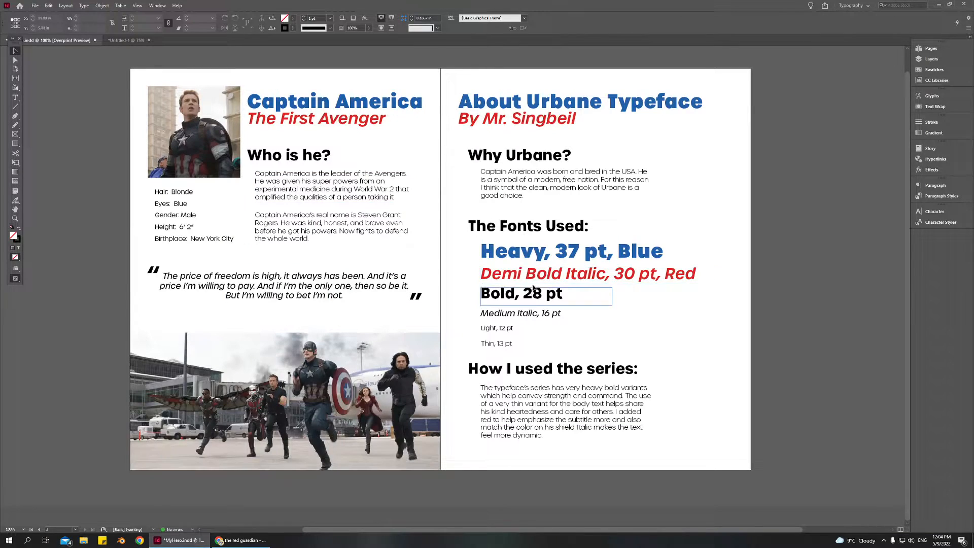
click(116, 40)
click(16, 96)
click(79, 18)
text(Urbane)
key(Return)
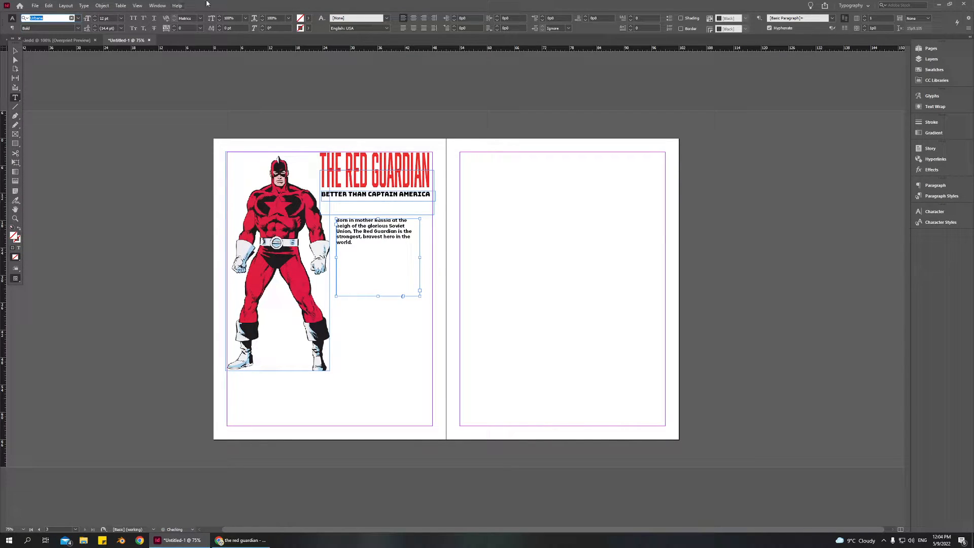
click(78, 28)
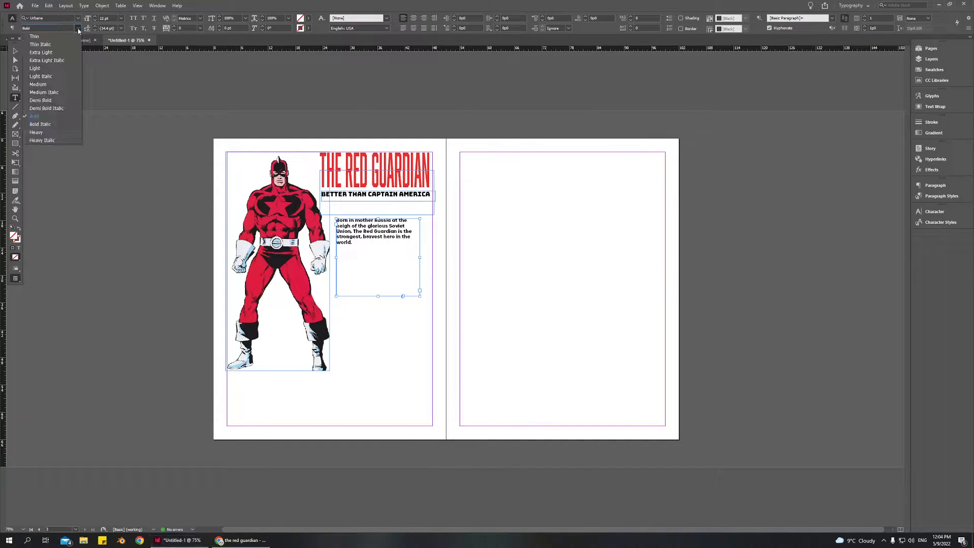
click(60, 66)
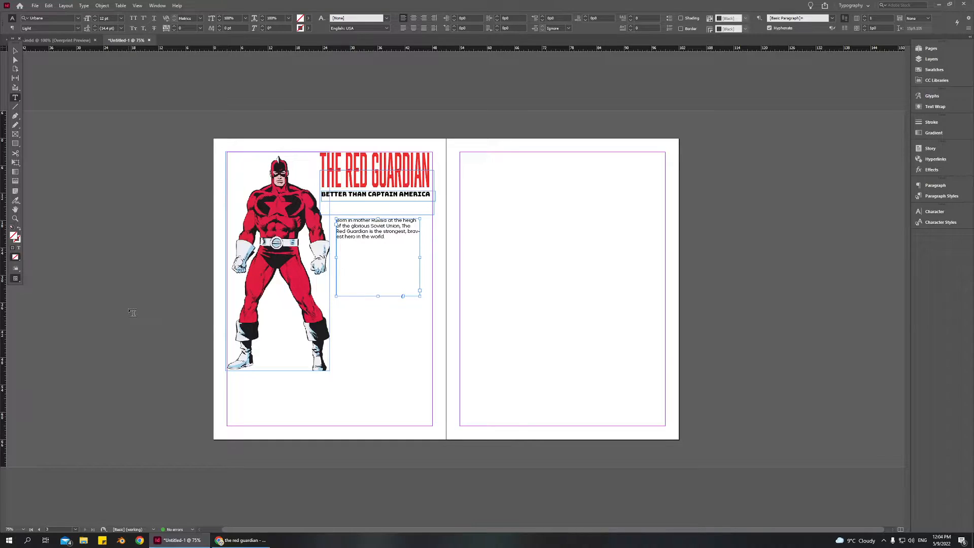
Step: Lighten the body text's fill color to dark gray by setting its Lab lightness to 45
click(19, 247)
double_click(13, 235)
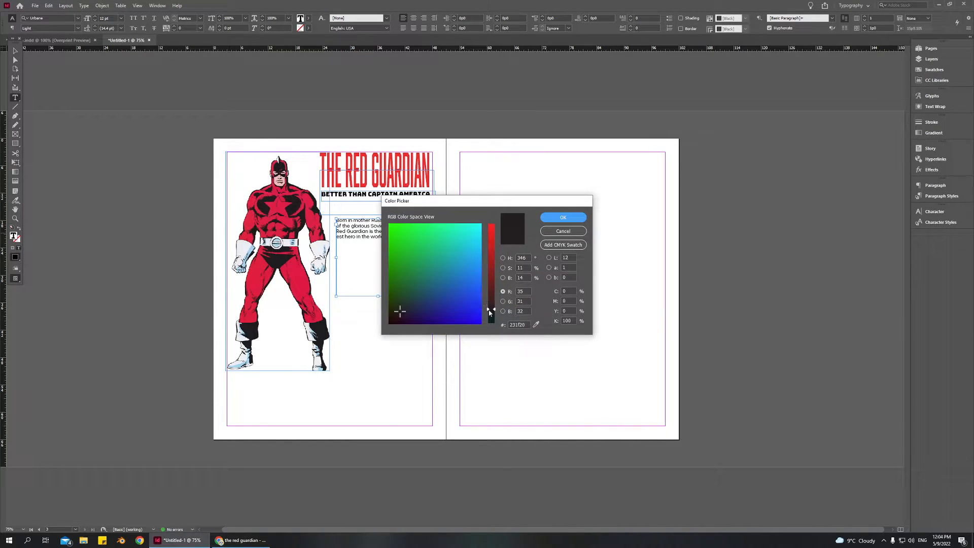
click(568, 257)
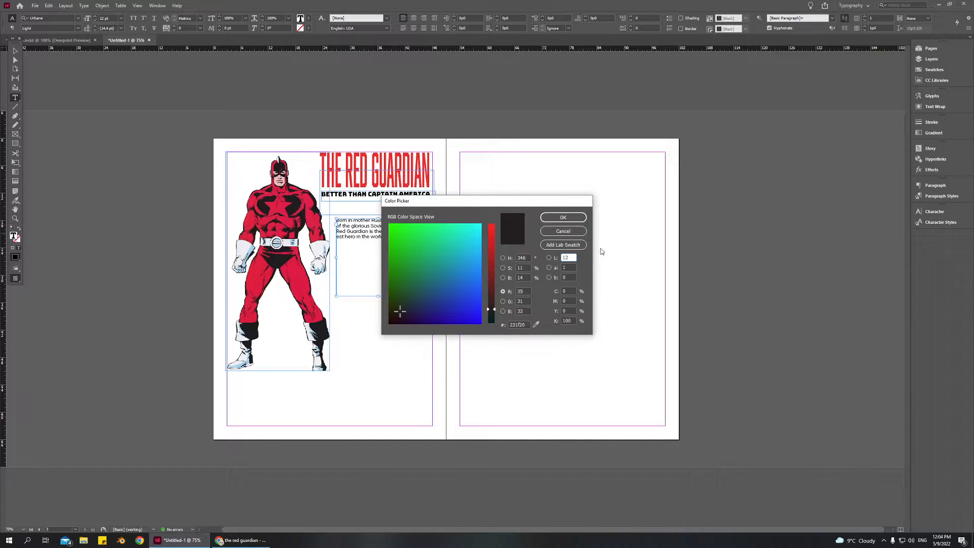
text(45)
key(Return)
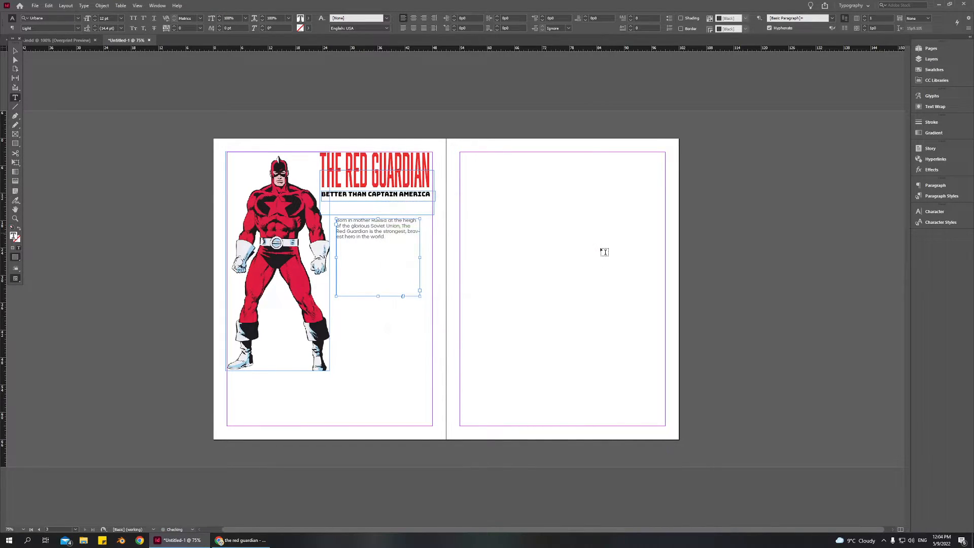
Step: Shorten the body text frame to just fit its text and place a duplicate of it directly below
click(12, 51)
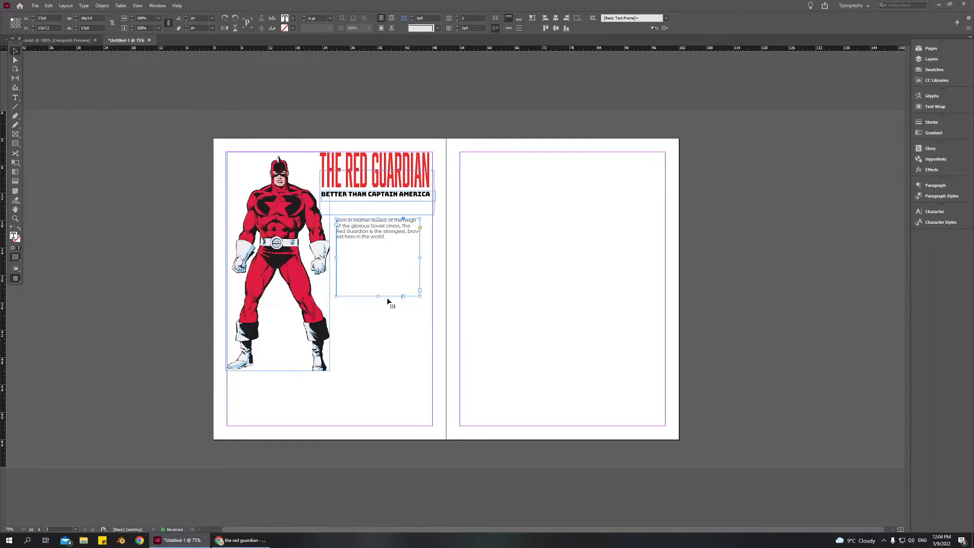
drag(381, 298, 306, 241)
click(388, 274)
click(382, 235)
Step: Replace the duplicate frame's text with "Befor becoming the Red Guardian, Alexei Shostakov was incredible test pilot."
double_click(387, 275)
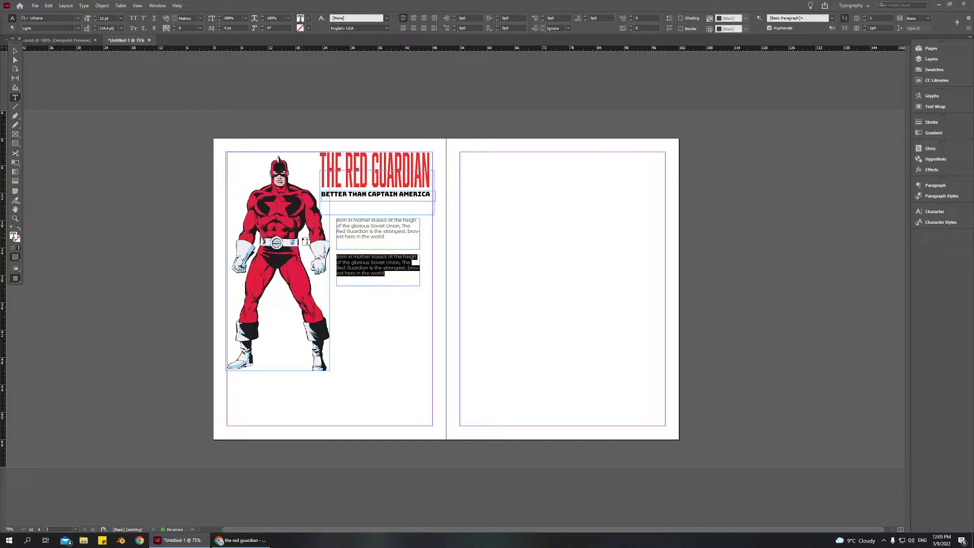
text(Bet)
text(or)
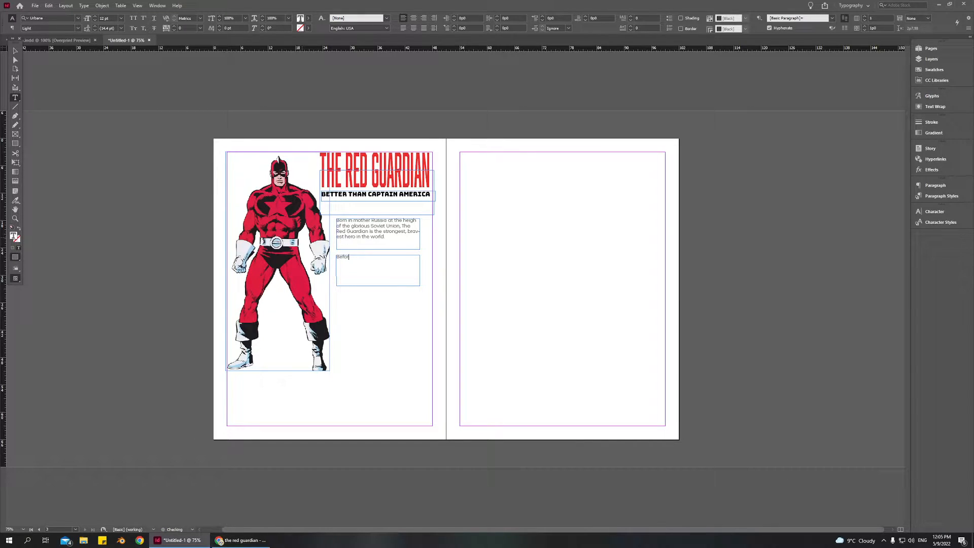
text( ce)
key(BackSpace)
key(BackSpace)
text(becoming the )
text(red)
text(Red Gua)
text(rdian, )
text(Alexi)
text(e)
text(i)
text( S)
text(hostokovb)
text(wa)
text(s incred)
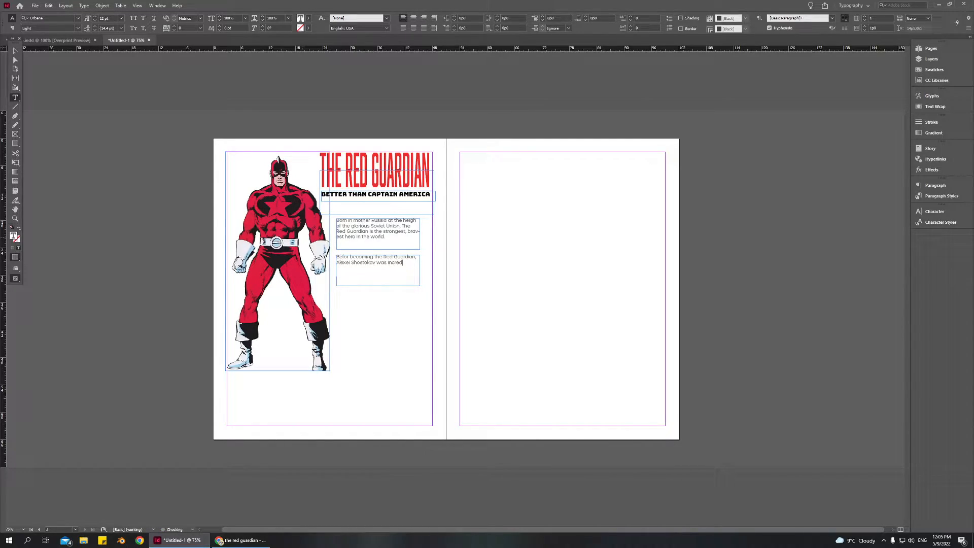
text(ible test poi)
text(.)
Step: Continue the second paragraph with "His death was faked in a clever ruse by the KGB"
text(H)
text(is death)
text( was )
text(faked.)
text(in a clever ruse)
text( by the KGB)
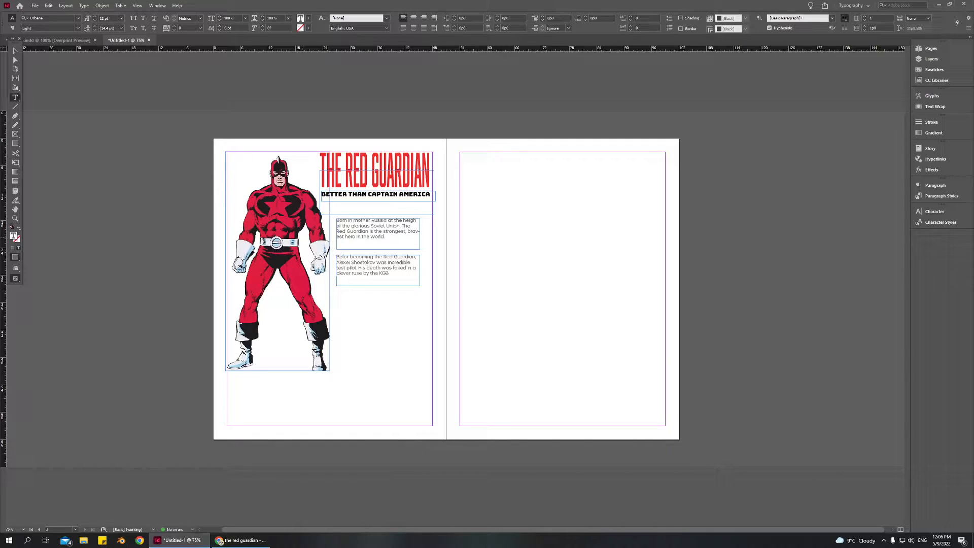
Step: Finish the paragraph with "to allow him to hide his identity and siappear to train as a super hero to match Captain America"
text( to allow him to hide his identity and siappear to train)
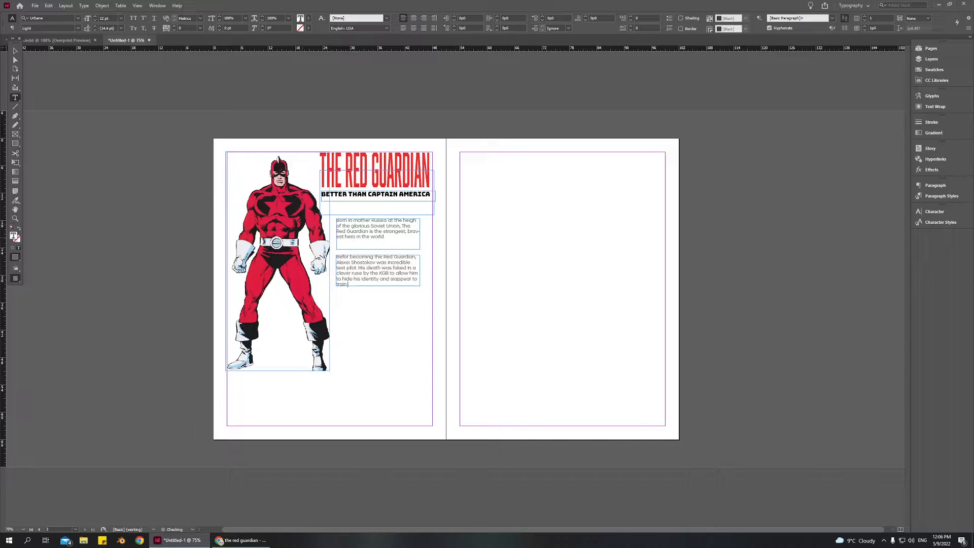
text( as)
text( a supe)
text(r hero to match Ca)
text(ptai)
text(Capta)
Step: Extend the second paragraph's text frame downward so that all of its overset text fits
click(14, 52)
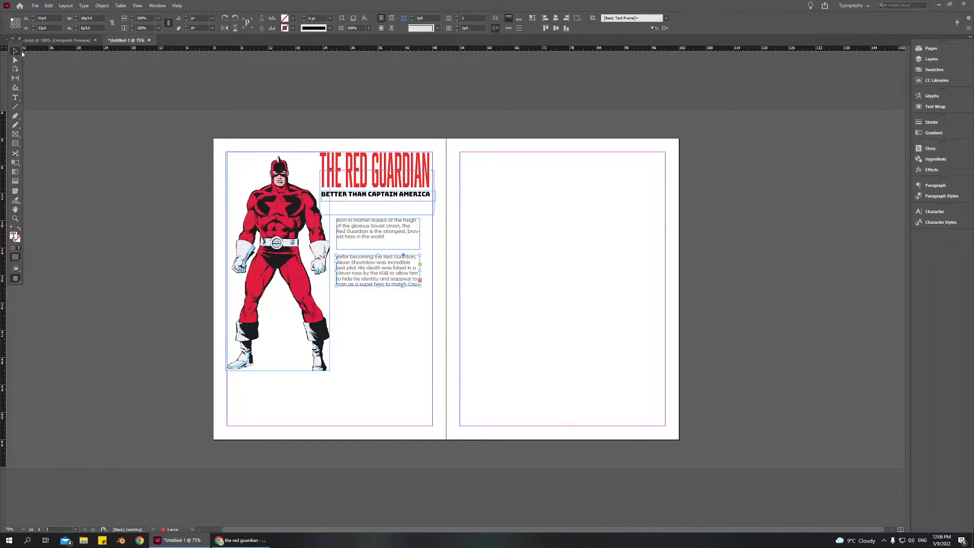
drag(379, 285, 379, 308)
click(389, 325)
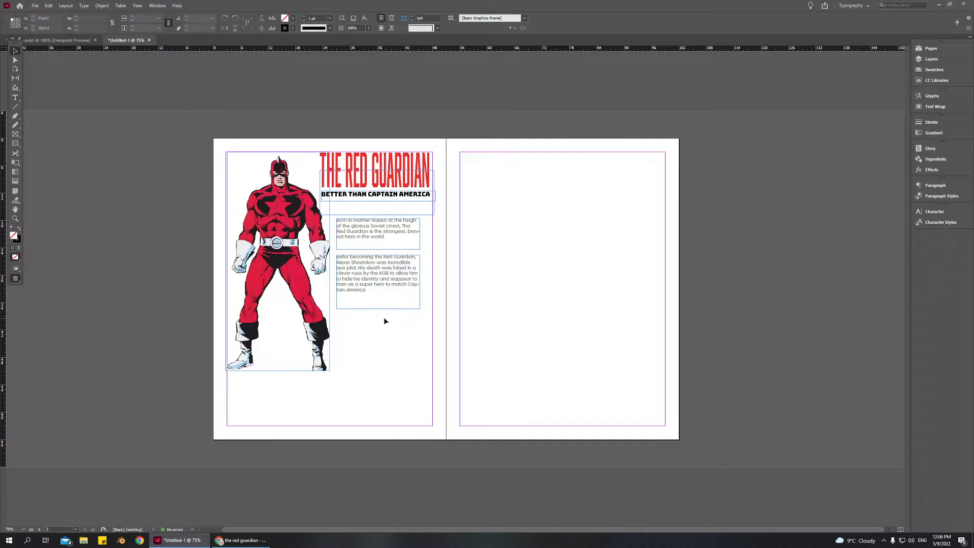
Step: Scale the Red Guardian image inside its frame down proportionally to about 36%
click(285, 238)
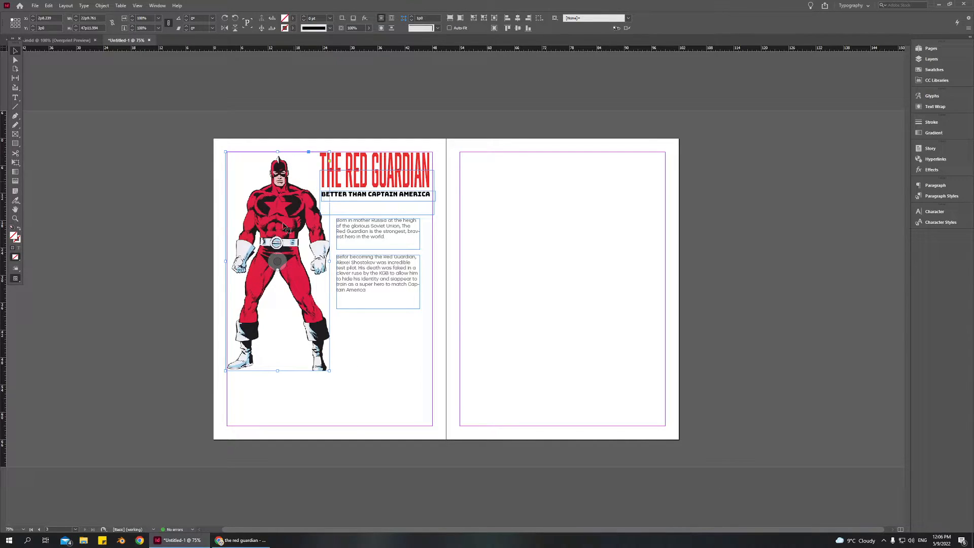
double_click(330, 365)
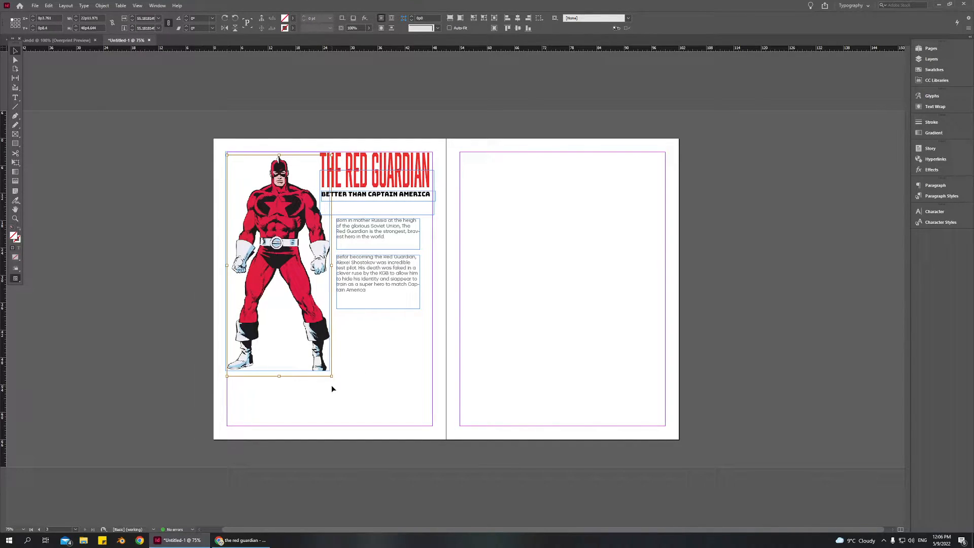
drag(330, 377, 296, 299)
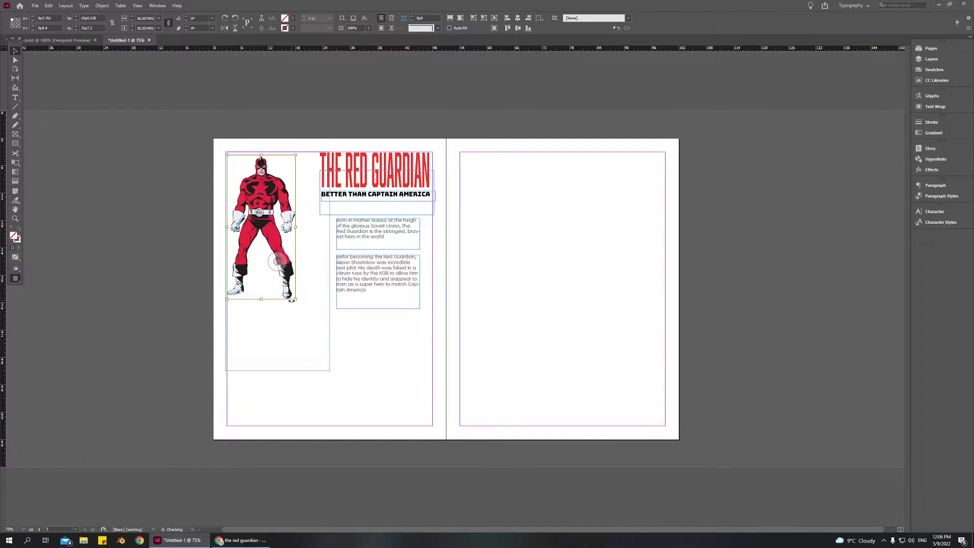
click(330, 337)
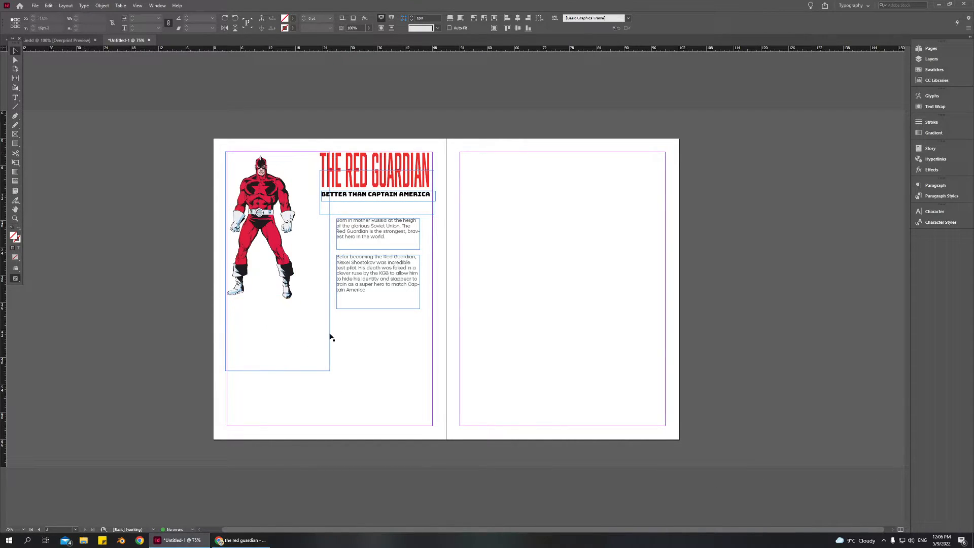
Step: Shrink the image frame around the reduced figure to about 17p by 34p and shift it slightly inward from the left margin
drag(330, 370, 303, 307)
click(362, 375)
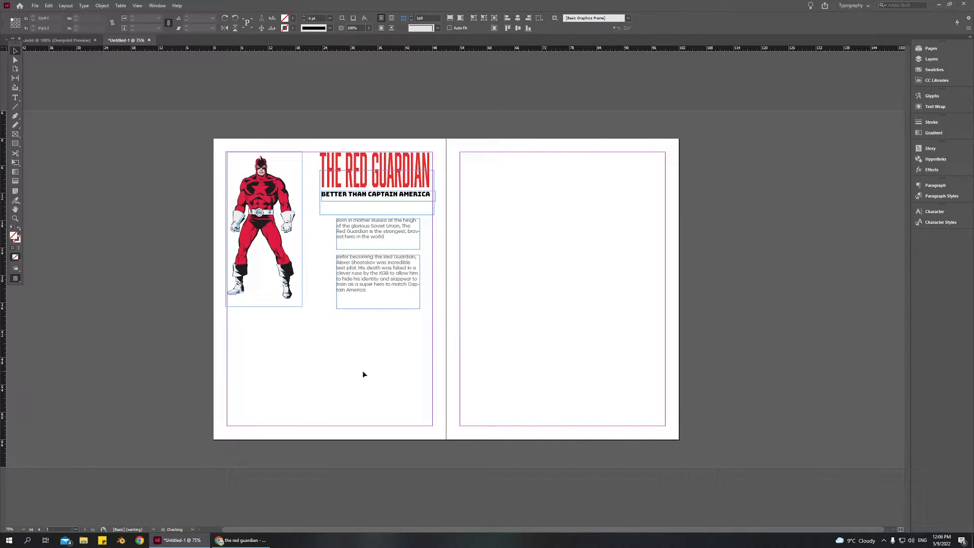
mouse_move(273, 212)
mouse_down()
mouse_move(287, 217)
mouse_move(279, 212)
mouse_up()
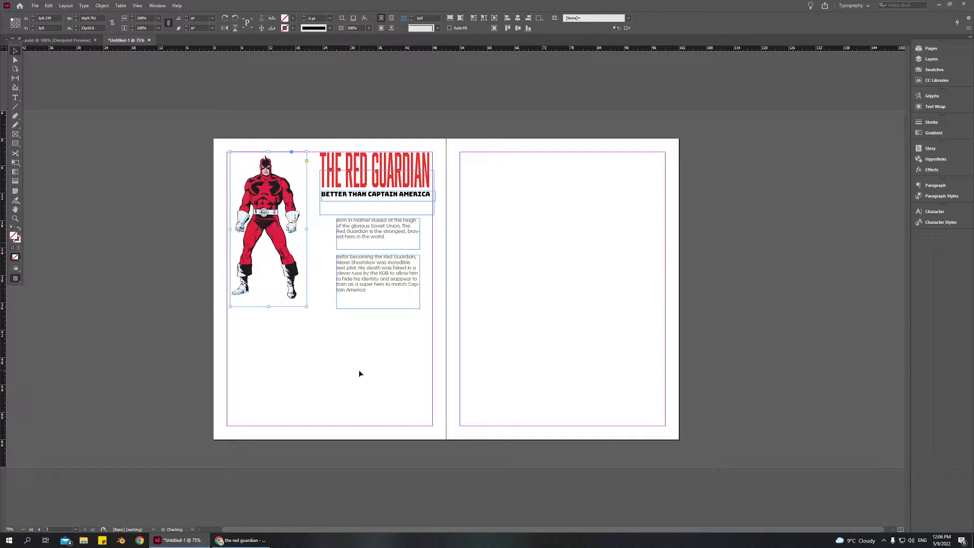
click(362, 368)
Step: Move the title and subtitle together closer to the comic image, about 22p across the page, and nudge them slightly below the top margin
drag(374, 181, 366, 175)
key(Down)
key(Down)
key(Down)
key(Down)
key(Down)
key(Down)
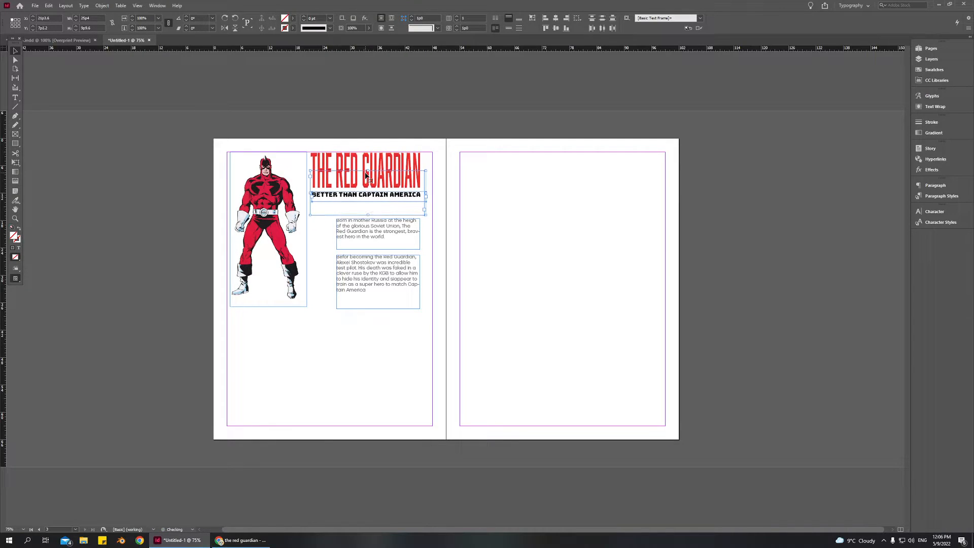
key(Right)
key(Right)
key(Right)
key(Right)
key(Right)
key(Right)
key(Right)
key(Right)
key(Right)
key(Down)
key(Down)
key(Down)
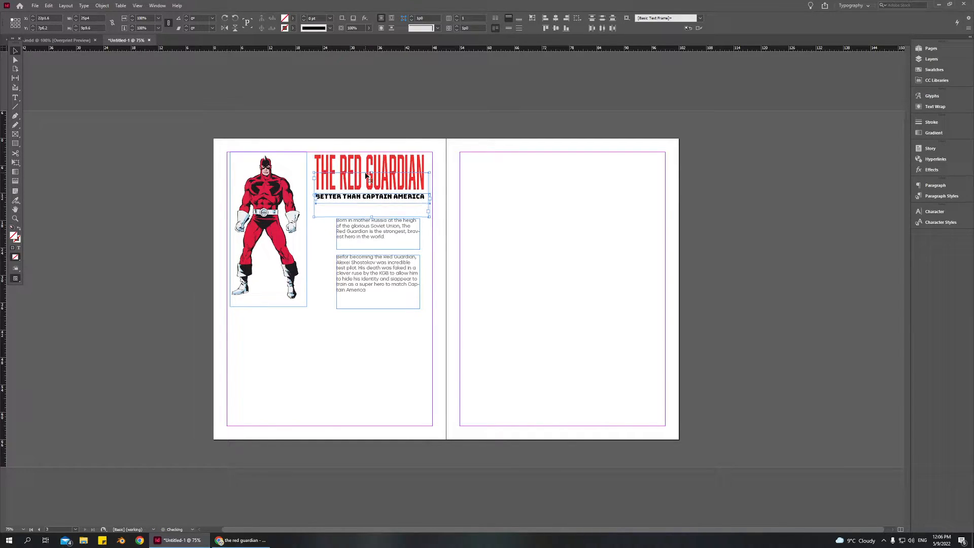
click(347, 352)
Step: Align both body text frames with the left edge of the title and widen them together to about the title's width
click(365, 258)
shift+click(364, 241)
drag(364, 243, 347, 232)
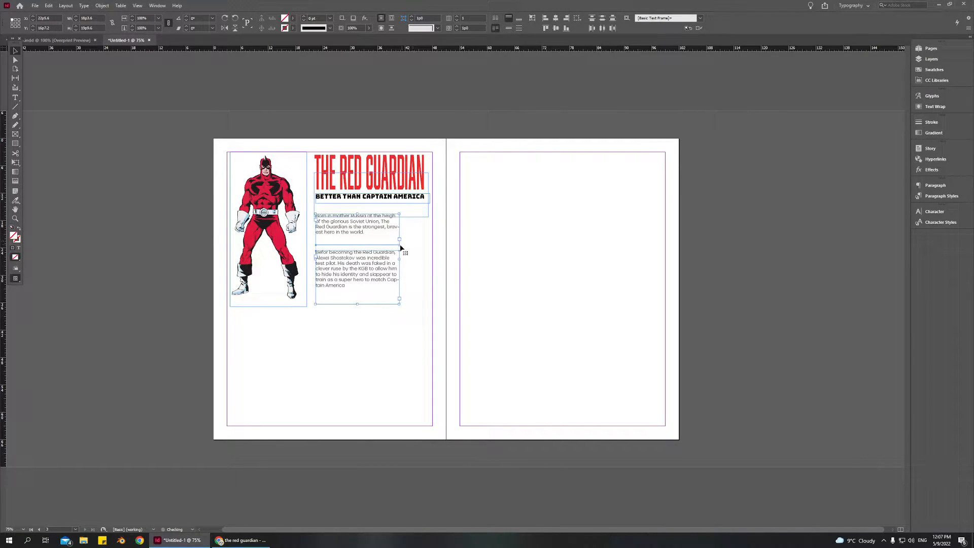
drag(398, 259, 428, 260)
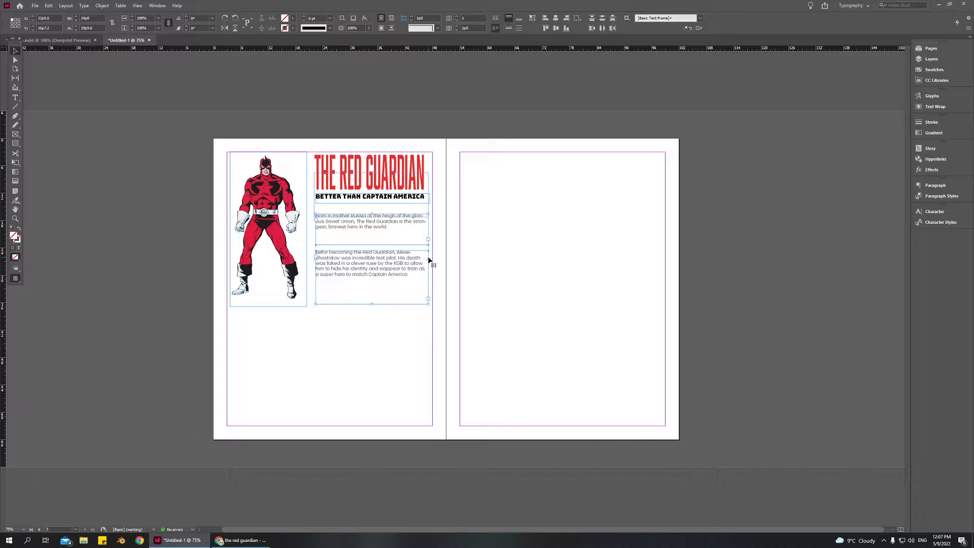
drag(429, 260, 426, 260)
click(406, 373)
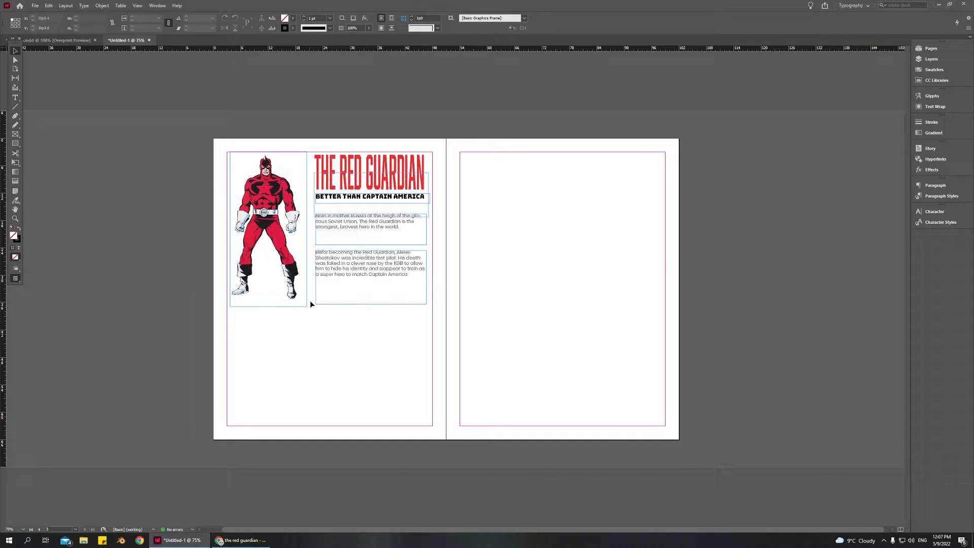
click(363, 181)
drag(362, 181, 343, 354)
key(ctrl+z)
alt+drag(353, 184, 306, 342)
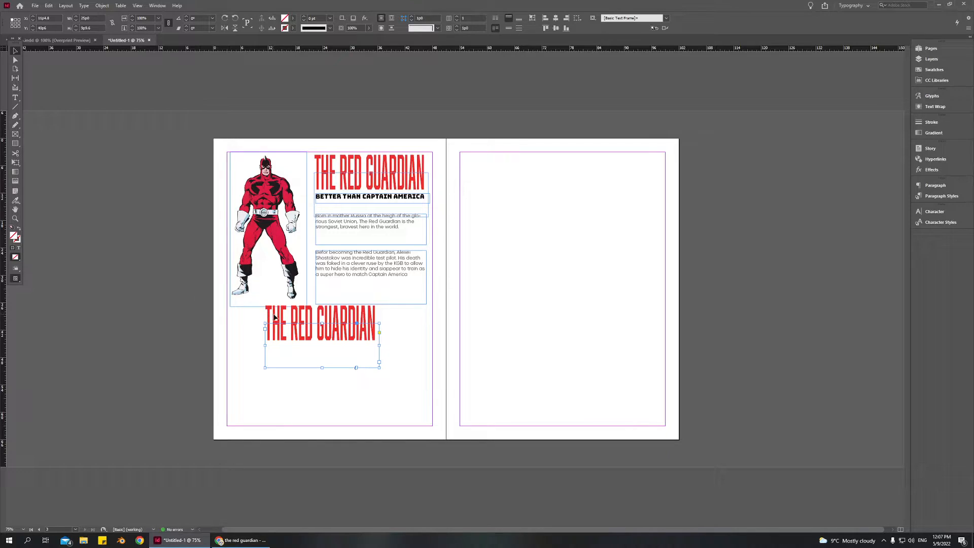
key(Delete)
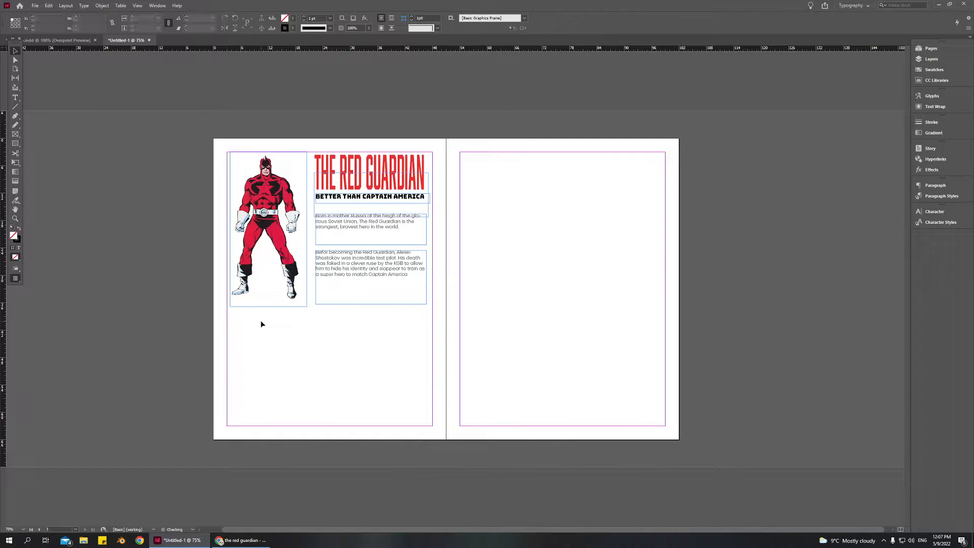
Step: Duplicate the THE RED GUARDIAN title frame and place the copy below the image and body text
click(385, 185)
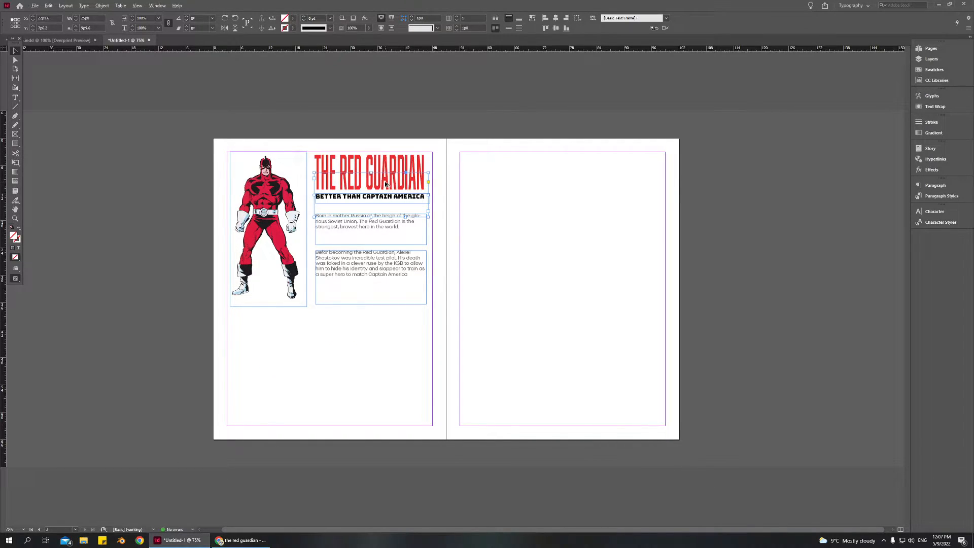
drag(386, 178, 343, 321)
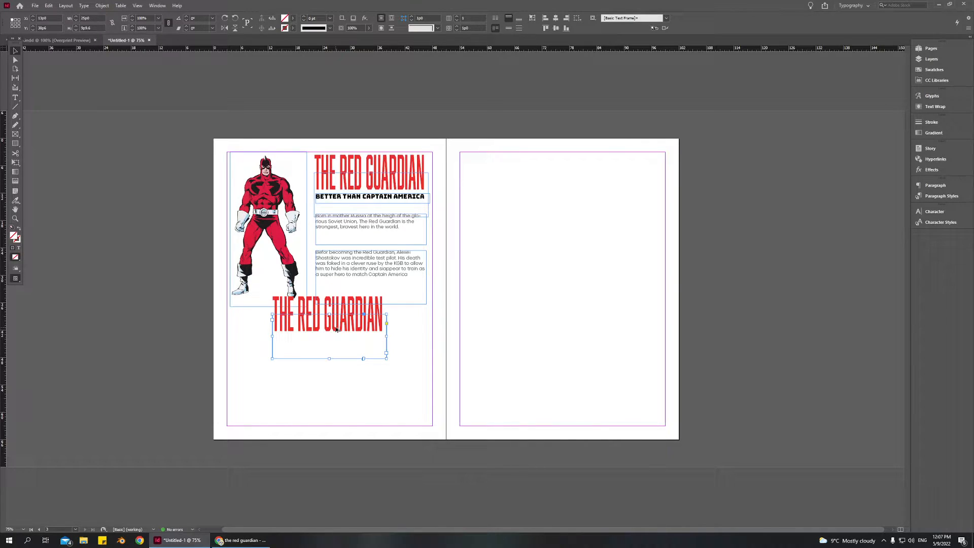
drag(345, 332, 316, 379)
key(ctrl+z)
Step: Set the title copy's vertical scale to 100% and replace its text with "STATS"
click(16, 97)
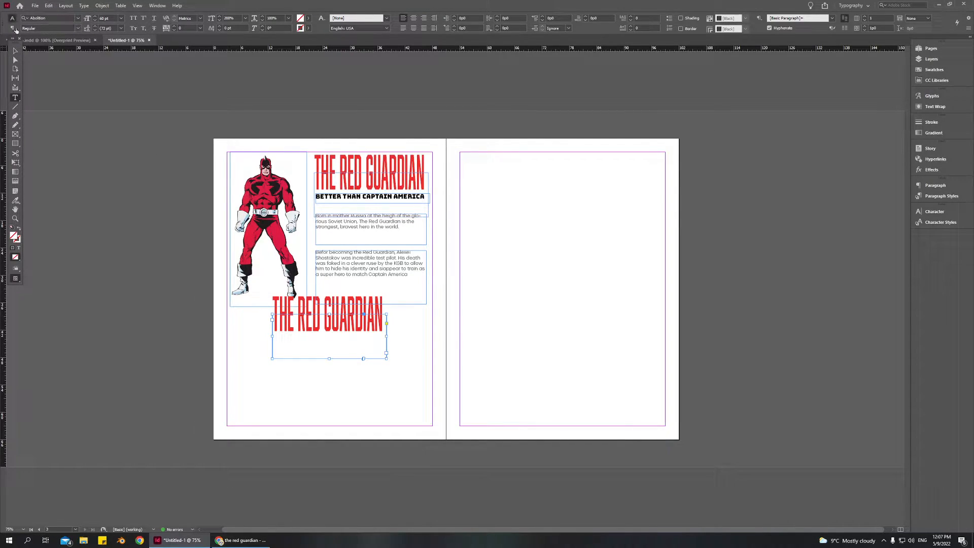
click(245, 18)
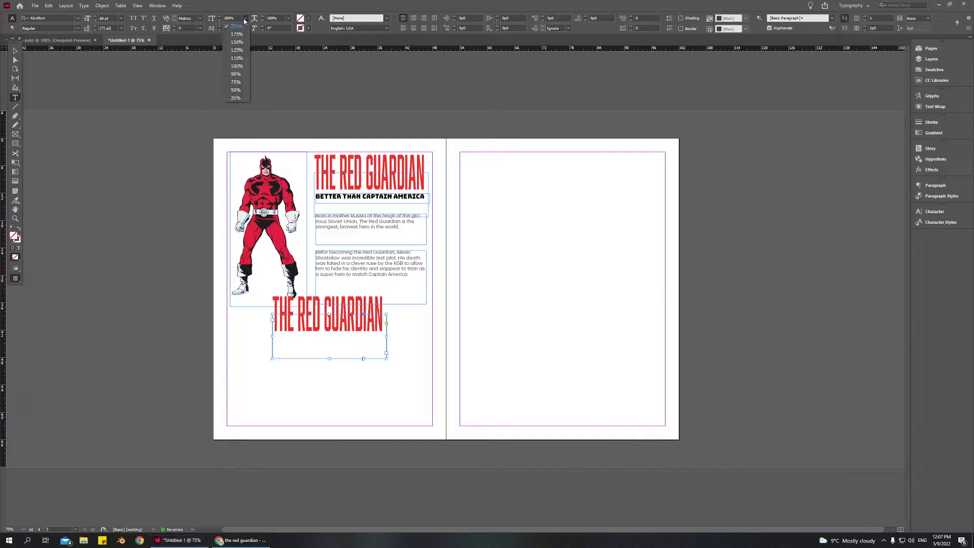
click(242, 67)
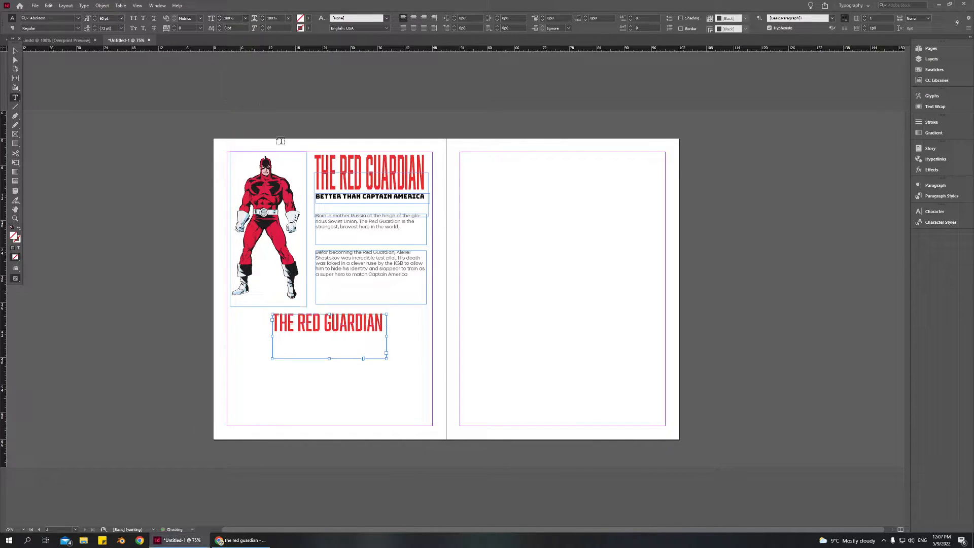
triple_click(327, 330)
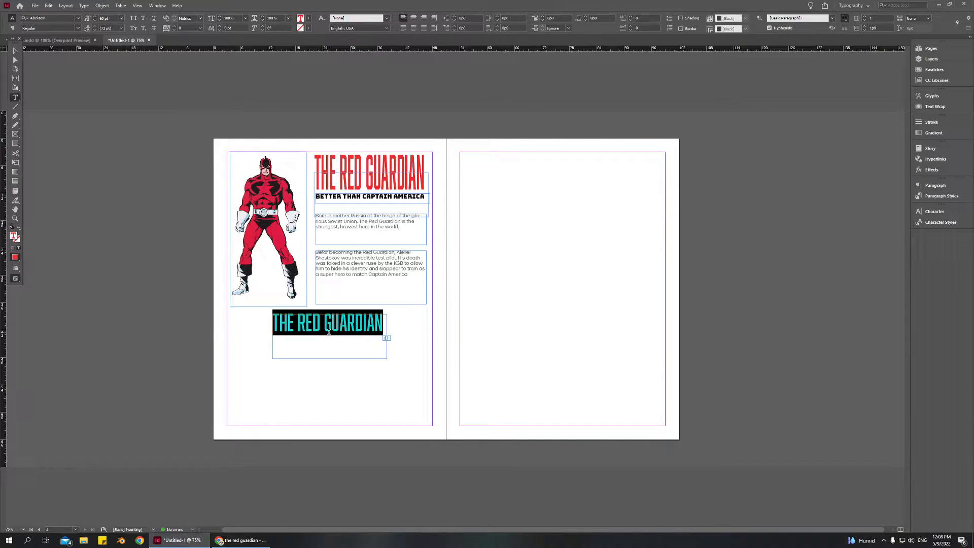
text(STATS)
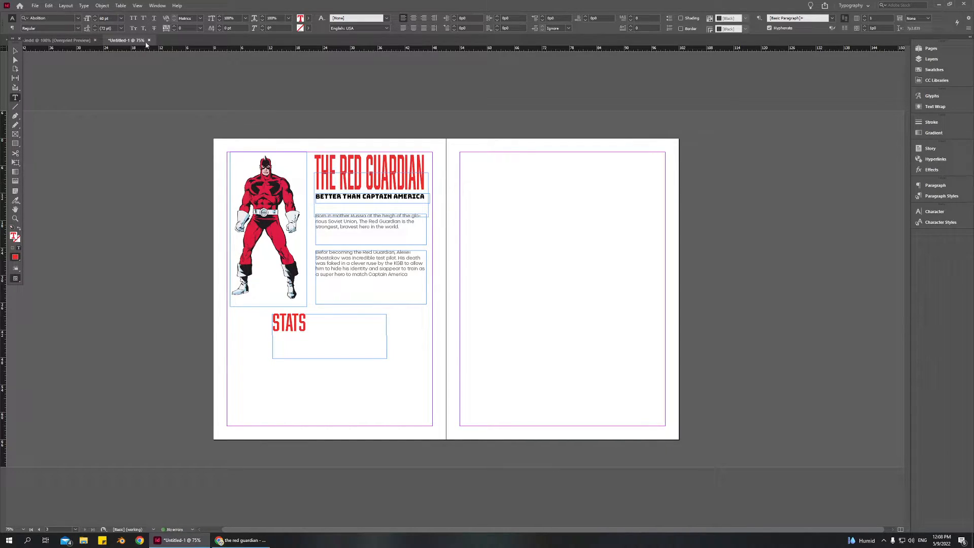
Step: Center-align the STATS heading and position its frame midway across the left page, just below the image and body text
click(15, 51)
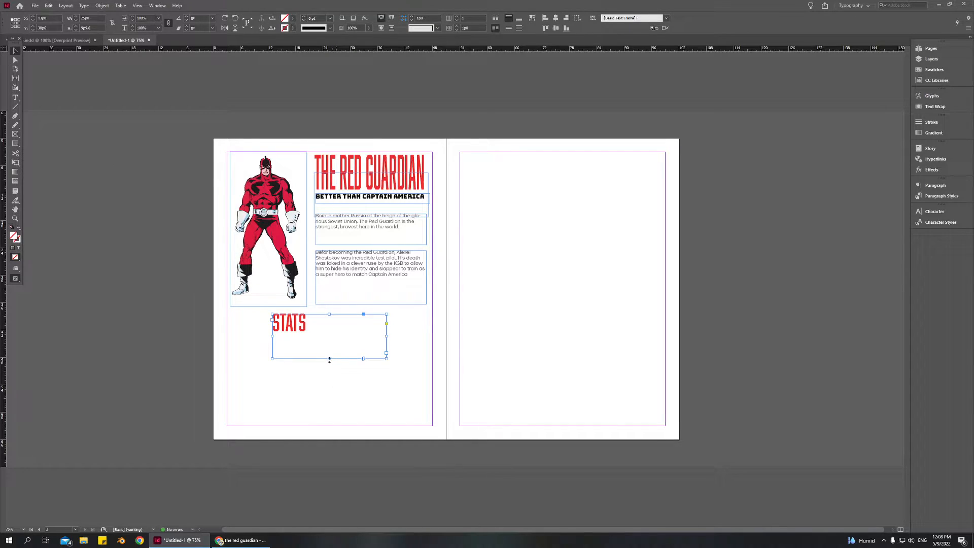
drag(328, 360, 361, 367)
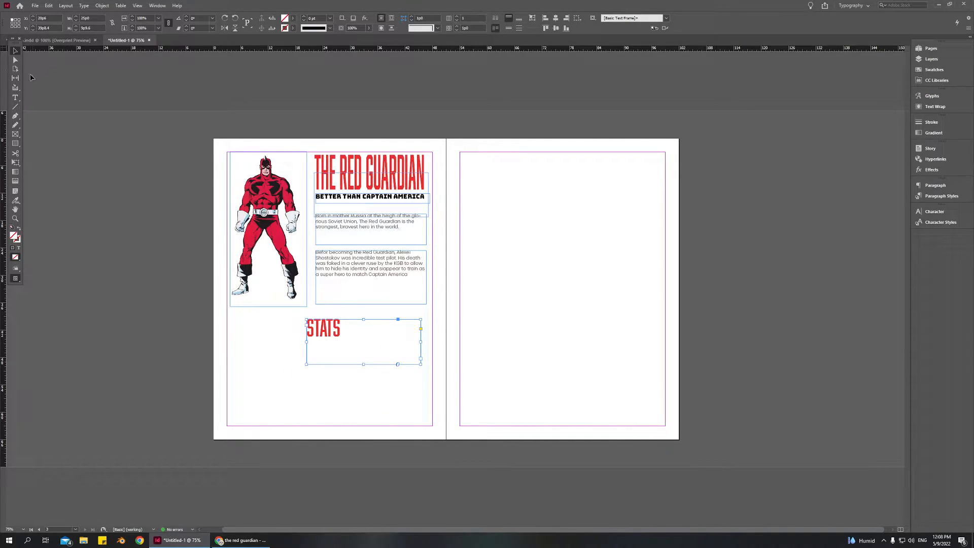
click(16, 98)
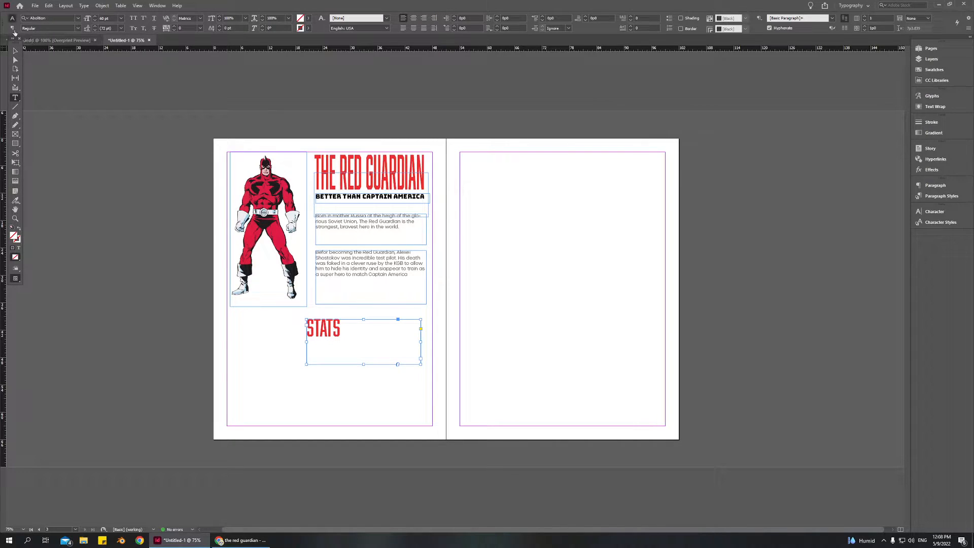
click(413, 18)
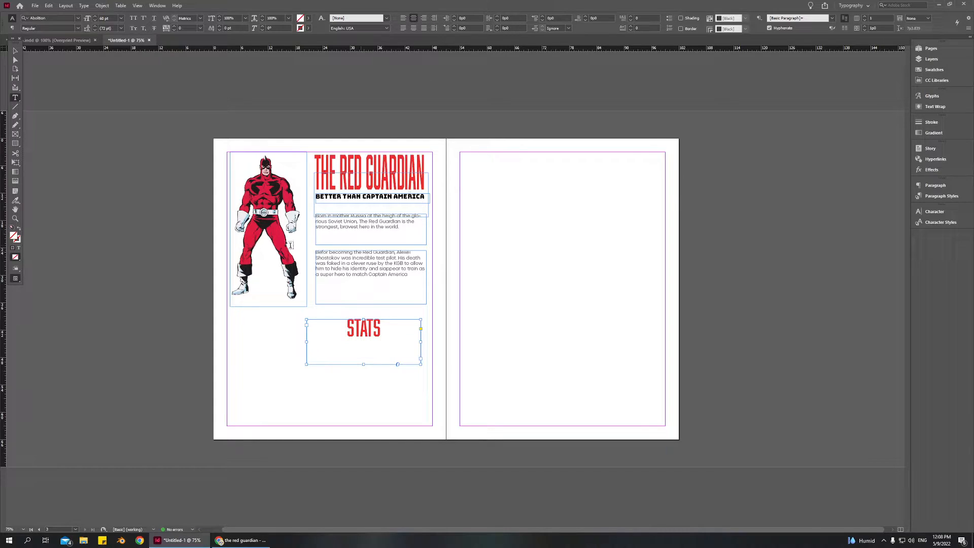
click(15, 51)
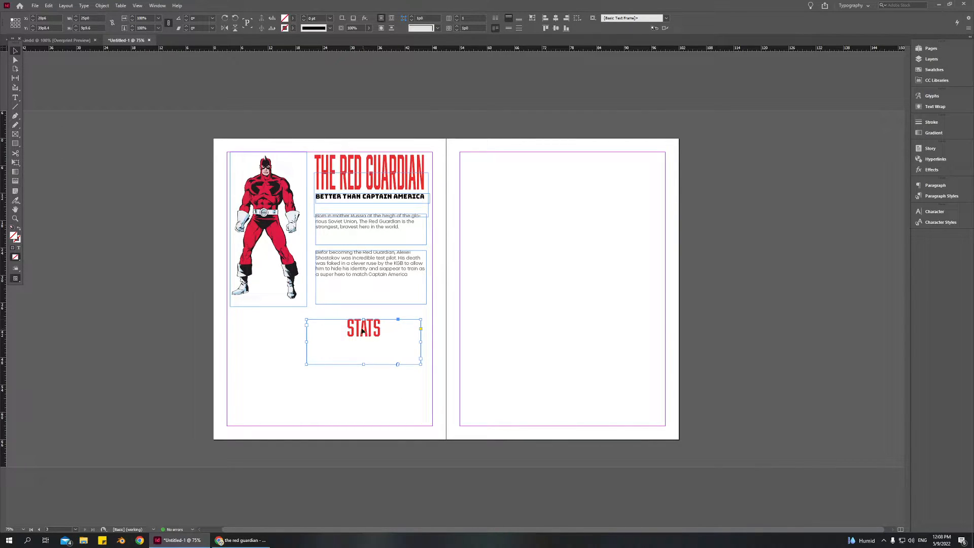
drag(363, 337, 335, 337)
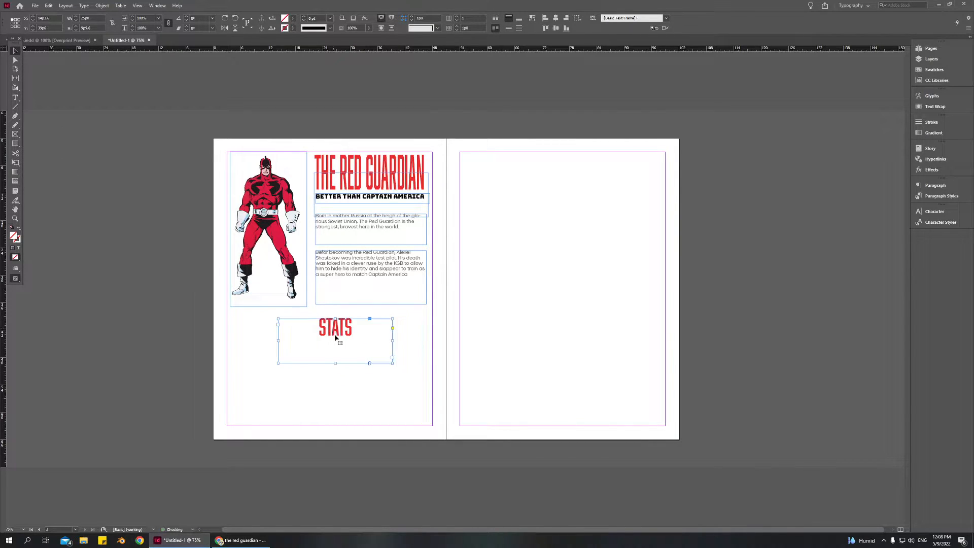
click(325, 382)
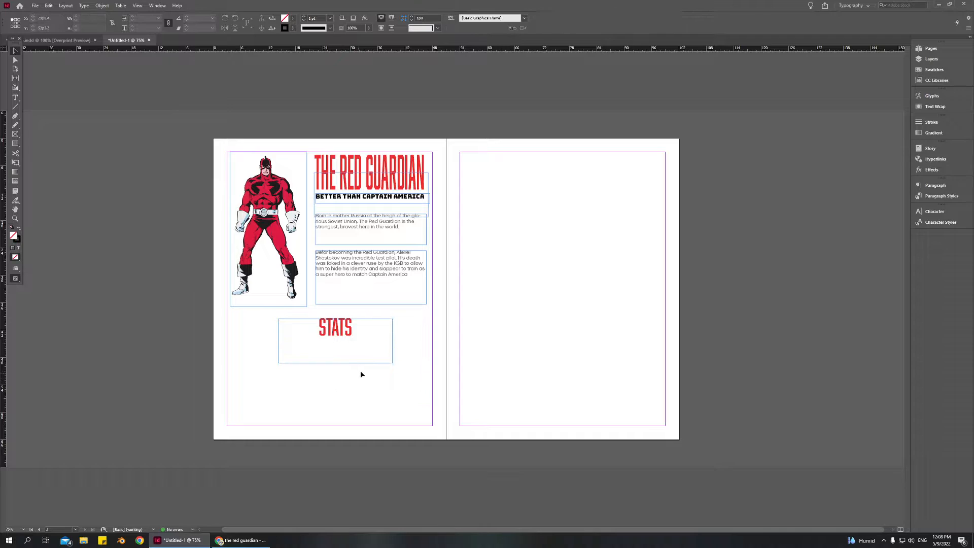
click(17, 99)
click(158, 6)
mouse_move(172, 23)
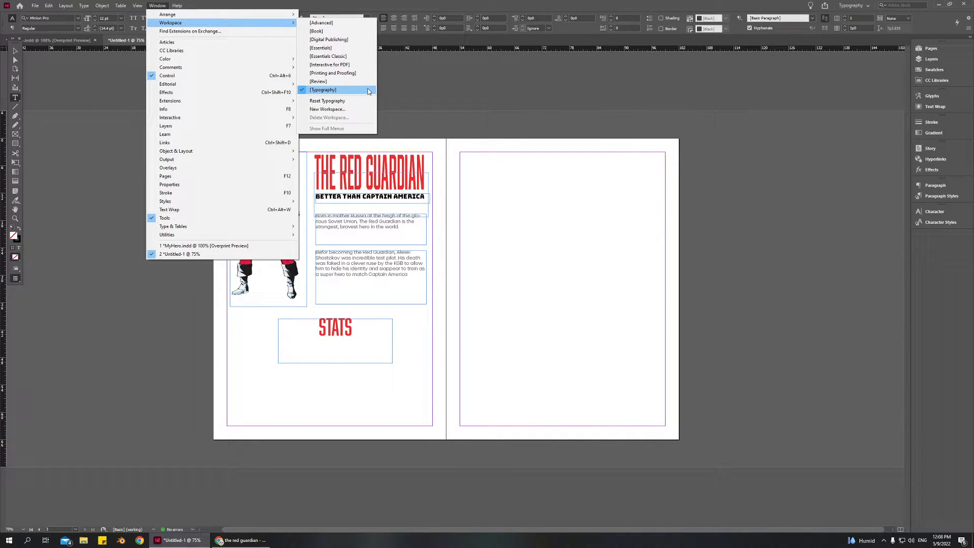
click(13, 56)
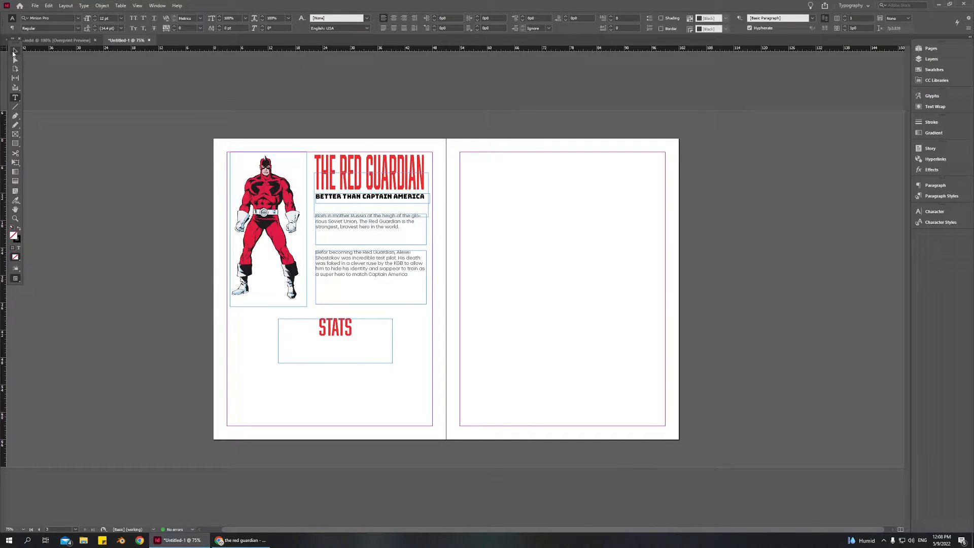
Step: Shrink the STATS heading frame to fit closely around its text and move it slightly up toward the image and body text
click(14, 53)
click(328, 345)
drag(334, 363, 312, 338)
click(365, 383)
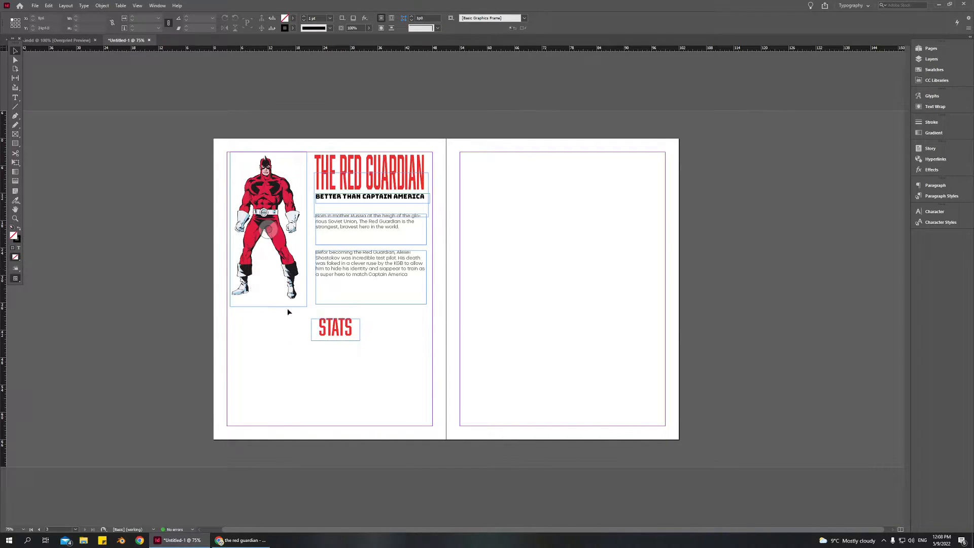
click(336, 324)
click(398, 355)
drag(333, 327, 328, 320)
click(358, 357)
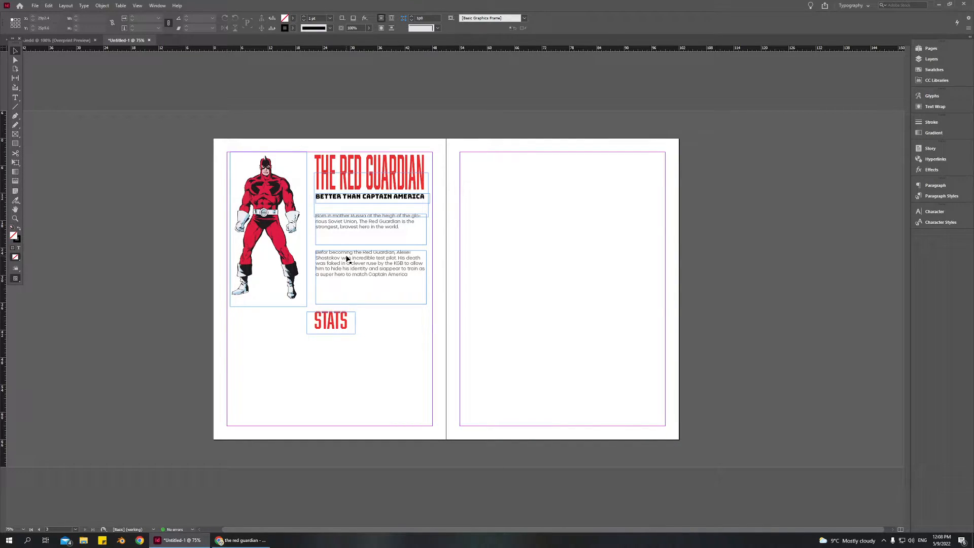
Step: Duplicate the second body text frame to just below the STATS heading and set the copy's font style to Thin
drag(364, 269, 289, 357)
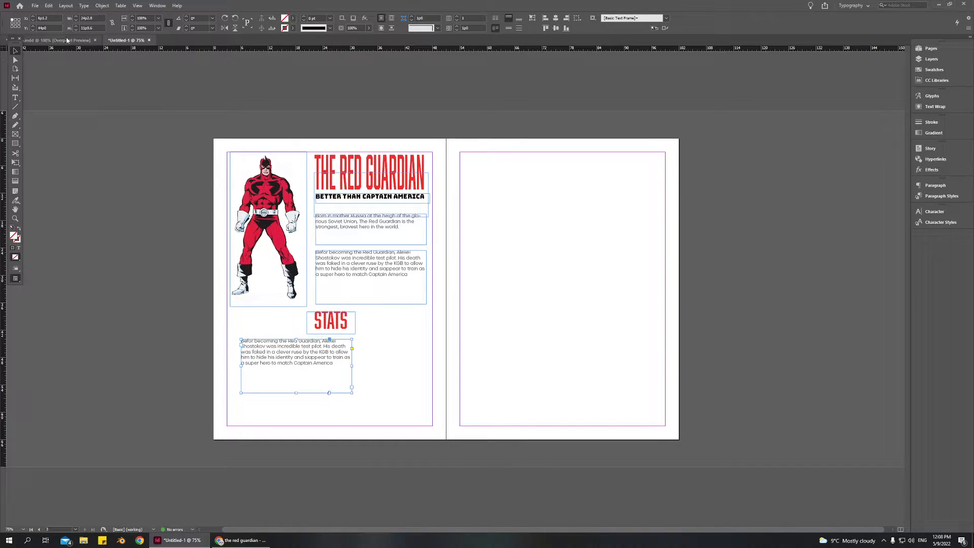
click(15, 98)
click(78, 28)
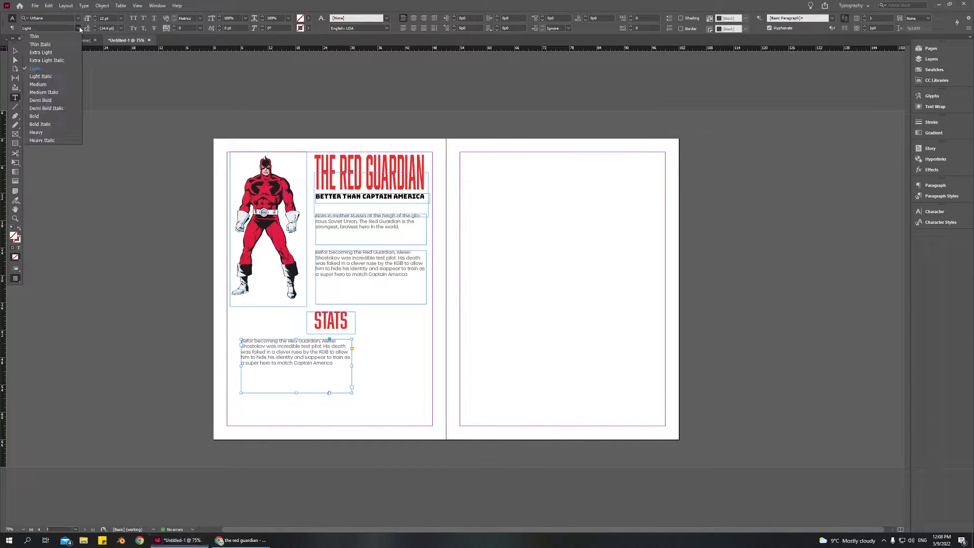
click(65, 36)
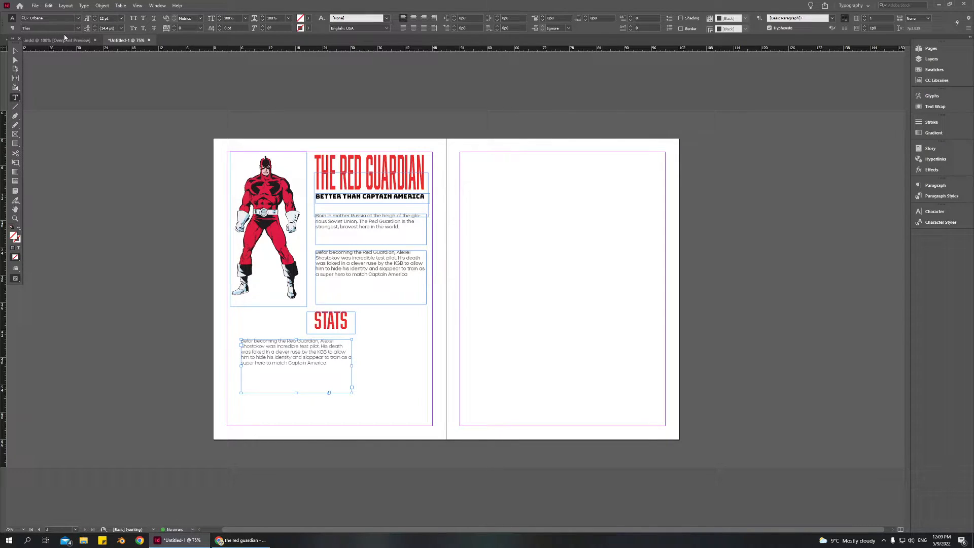
click(15, 51)
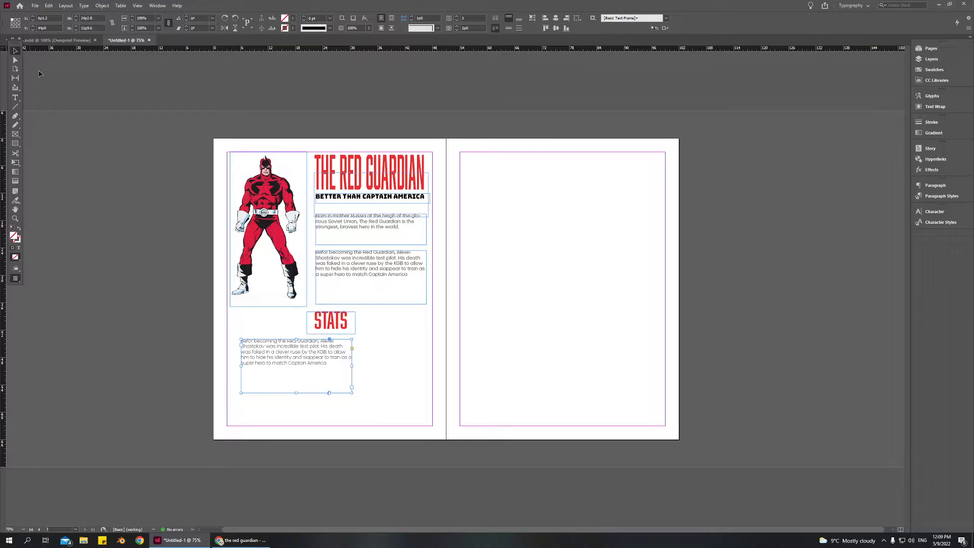
Step: Set the copied text's size to 17 pt and replace the paragraph with three short placeholder lines
double_click(333, 364)
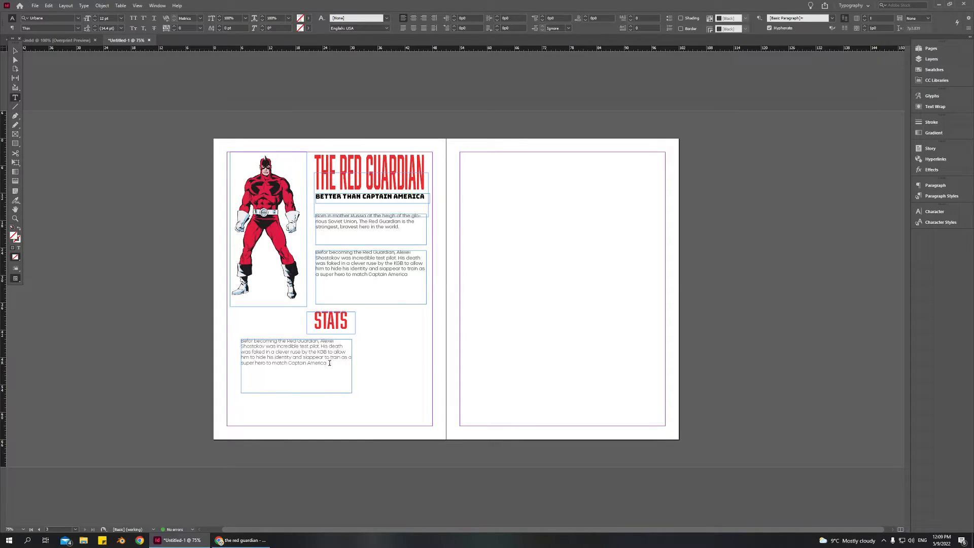
key(ctrl+a)
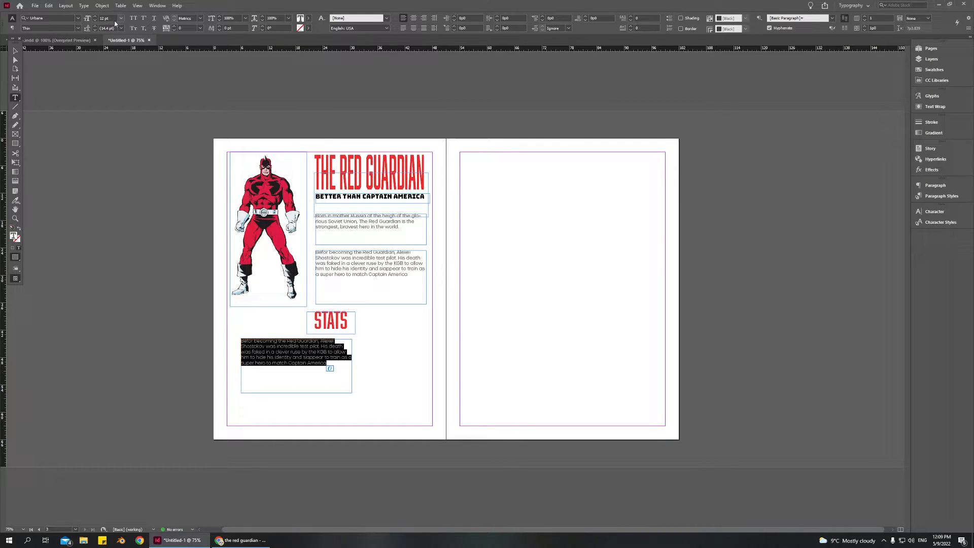
click(95, 17)
click(95, 17)
click(95, 16)
click(95, 16)
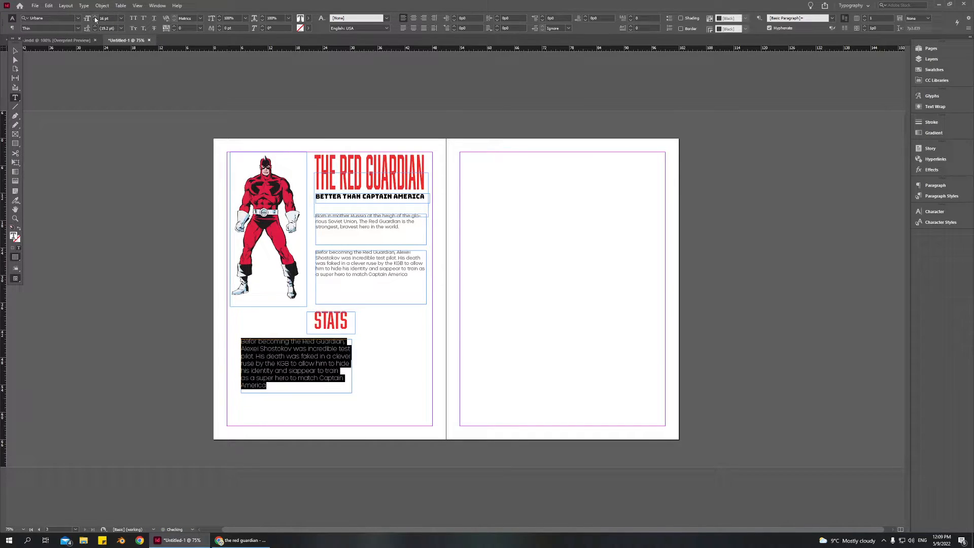
click(95, 17)
key(BackSpace)
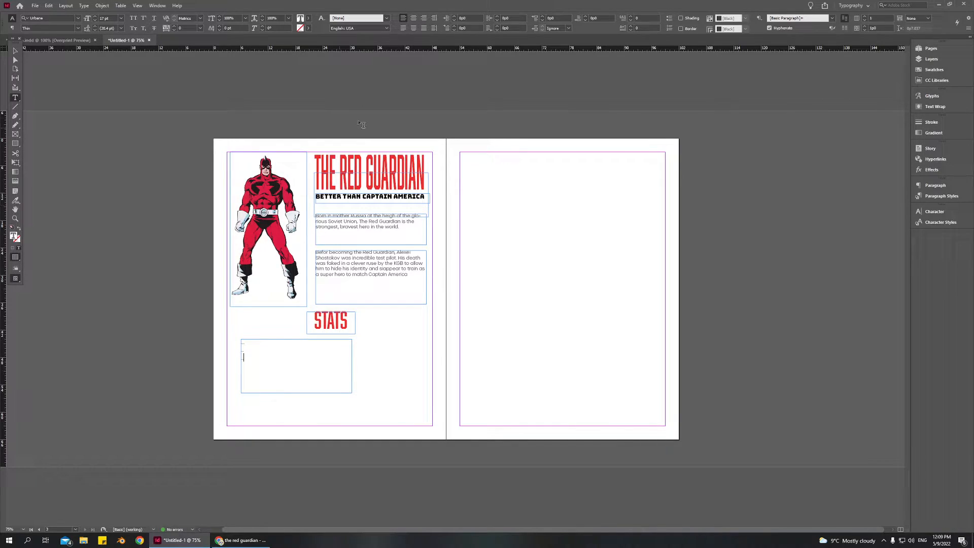
key(Escape)
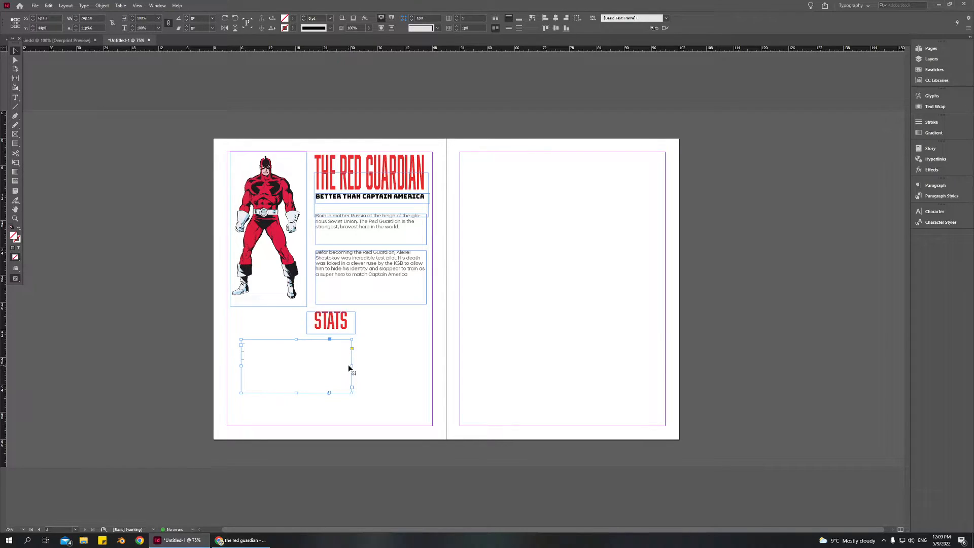
Step: Shrink the placeholder text frame below STATS to about 17p5 wide and 5p7 high
drag(352, 366, 321, 366)
drag(280, 392, 280, 364)
click(355, 381)
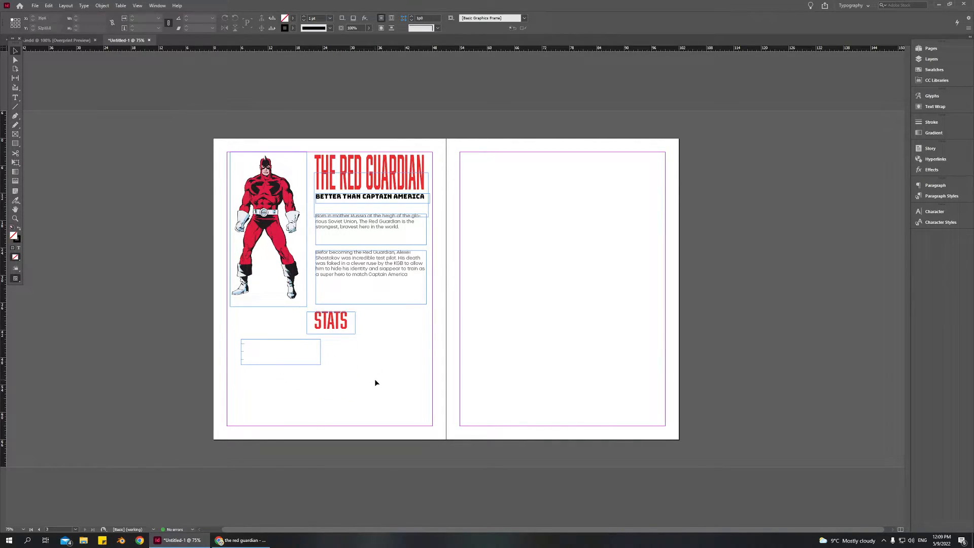
Step: Turn the three placeholder lines below STATS into a bulleted list
click(282, 345)
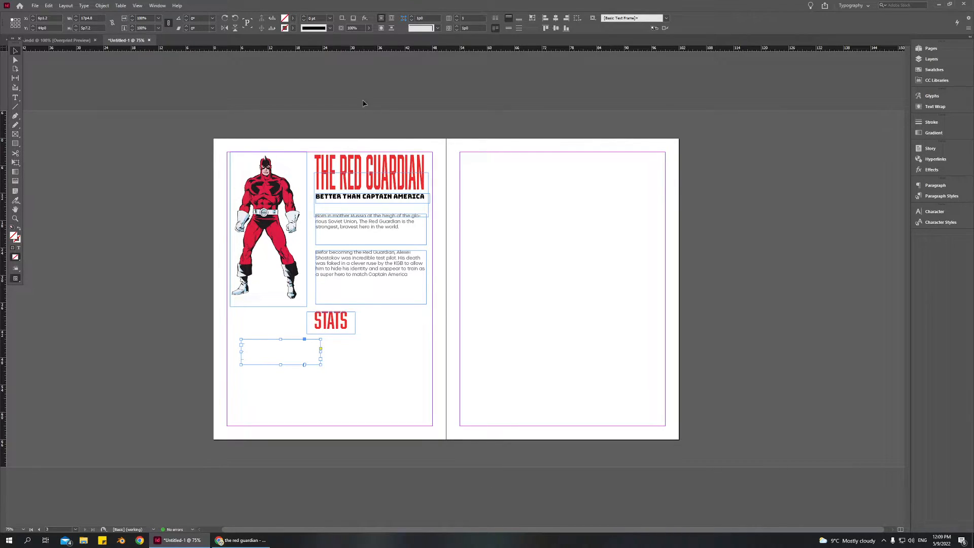
click(15, 98)
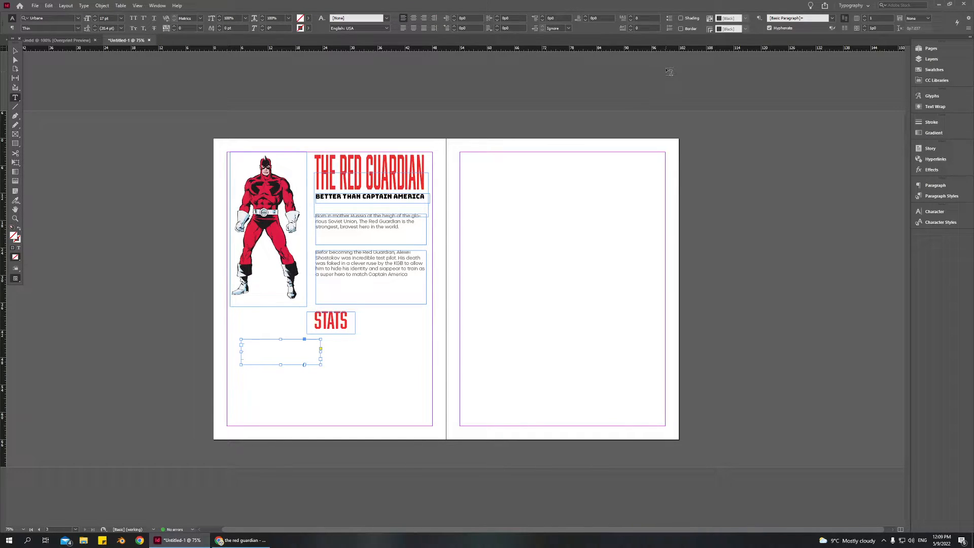
click(669, 21)
Step: Set the Basic Paragraph style's list type to Bullets and choose » as the bullet character
click(832, 19)
click(760, 18)
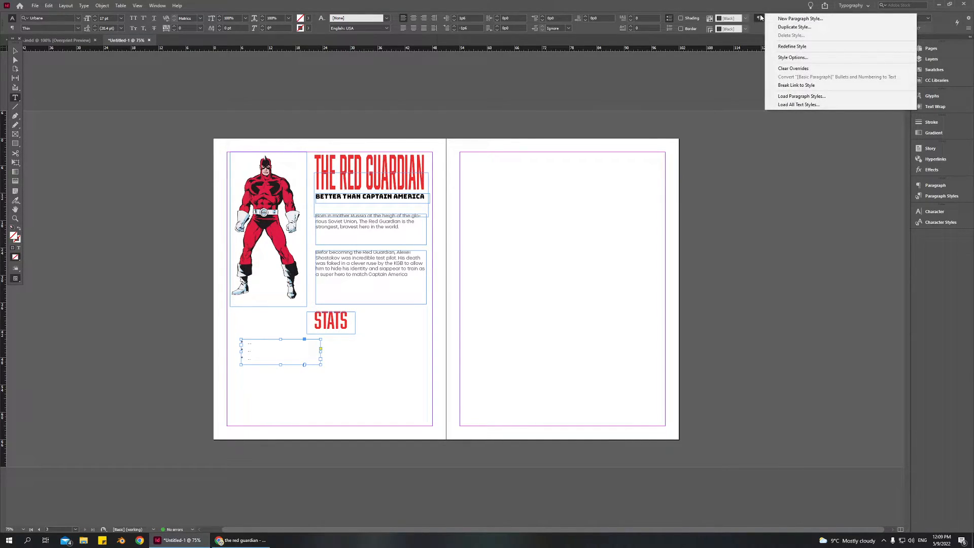
click(797, 60)
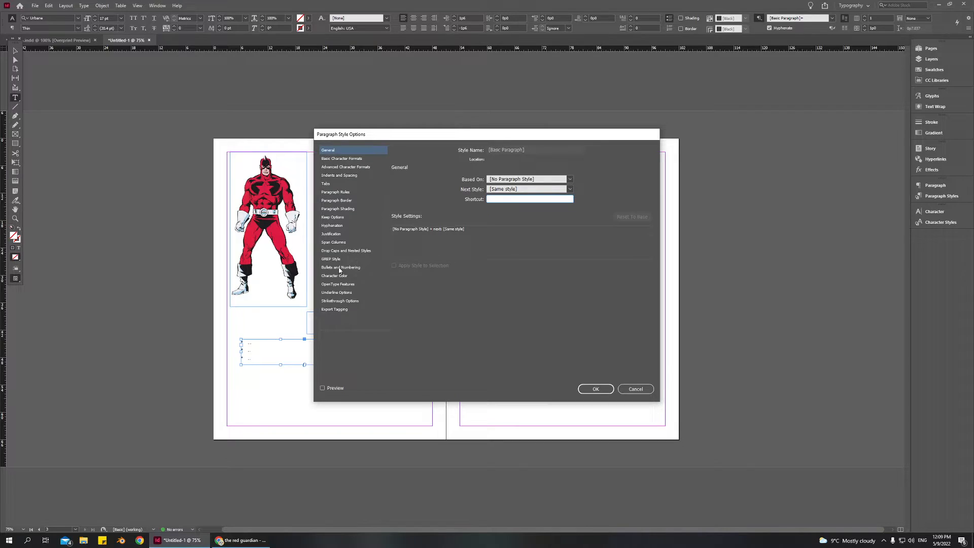
click(350, 268)
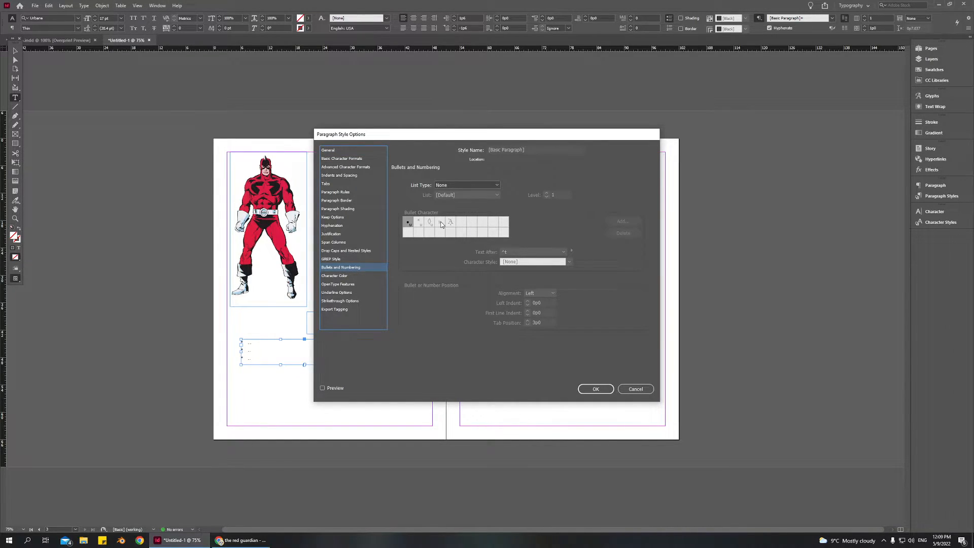
click(464, 184)
click(458, 198)
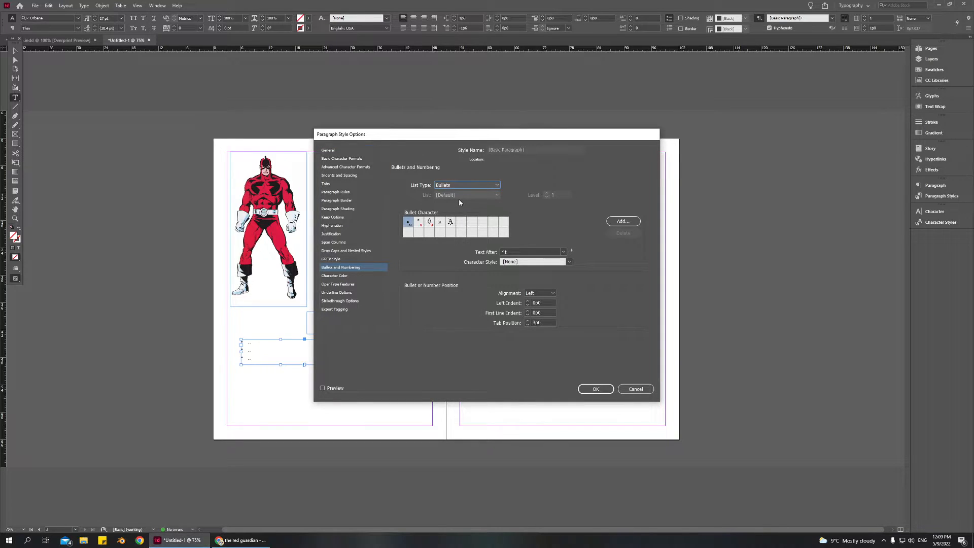
click(439, 222)
click(624, 223)
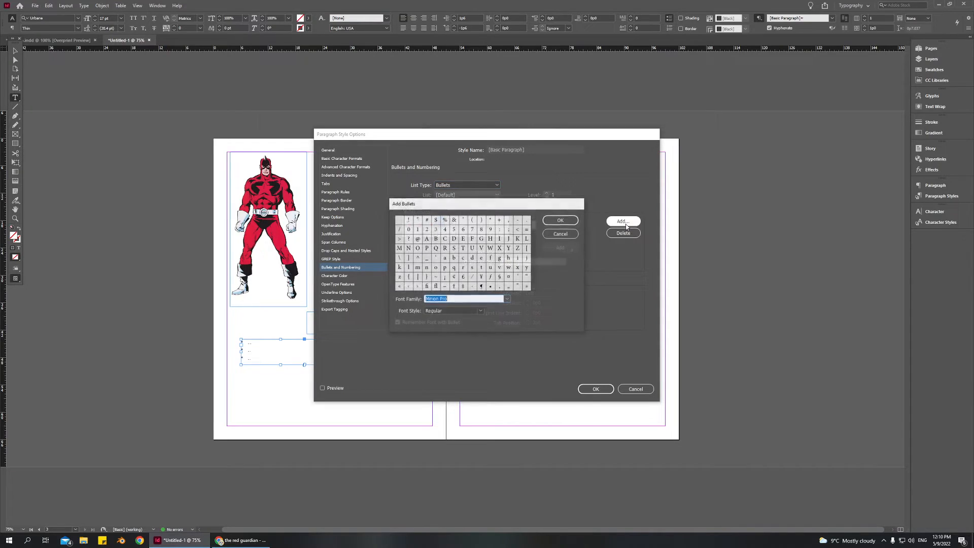
click(563, 237)
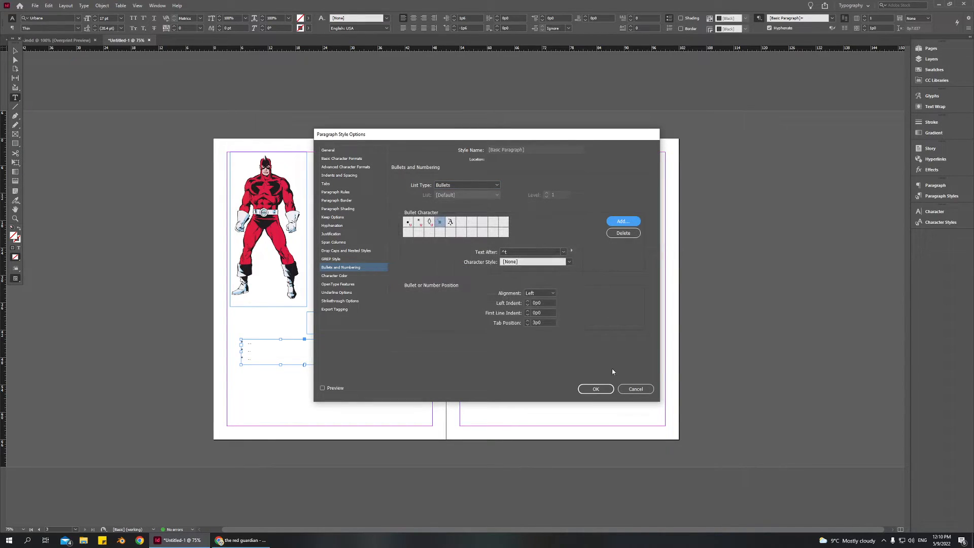
click(594, 389)
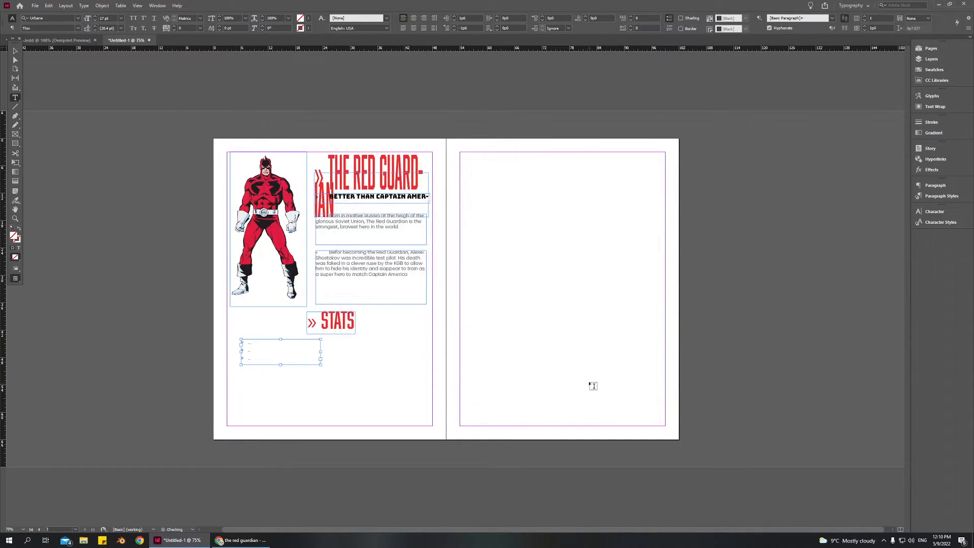
Step: Remove the bullets from the THE RED GUARDIAN title and the BETTER THAN CAPTAIN AMERICA subtitle
click(336, 176)
click(669, 18)
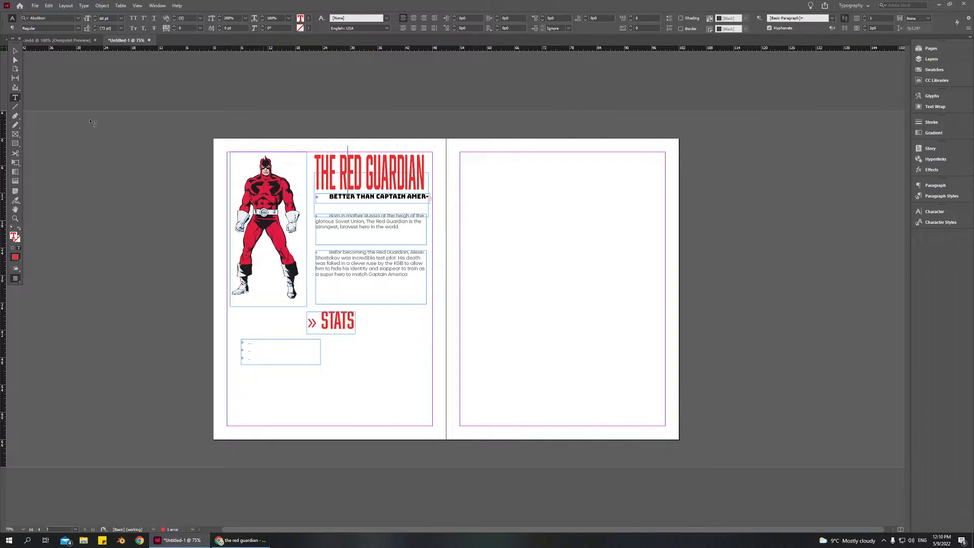
click(15, 50)
click(398, 197)
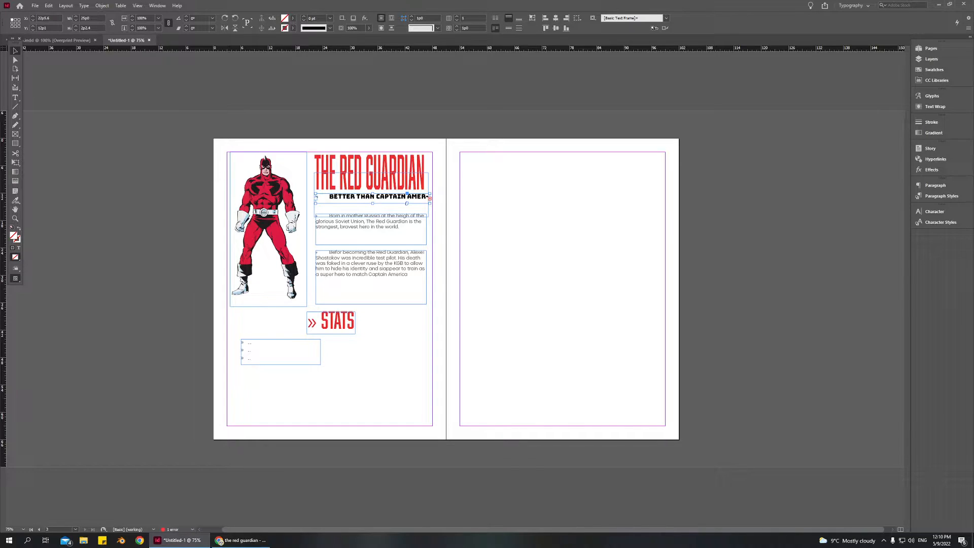
click(15, 97)
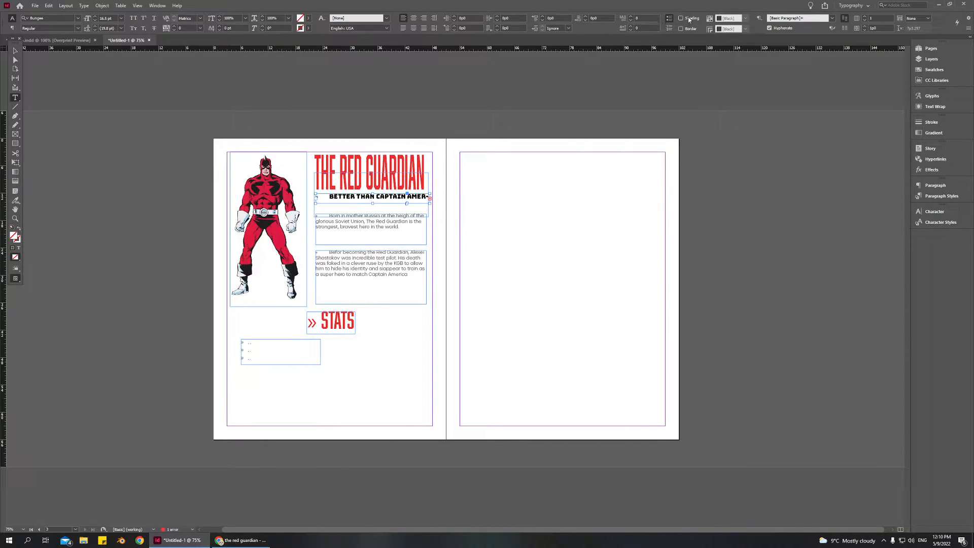
click(667, 19)
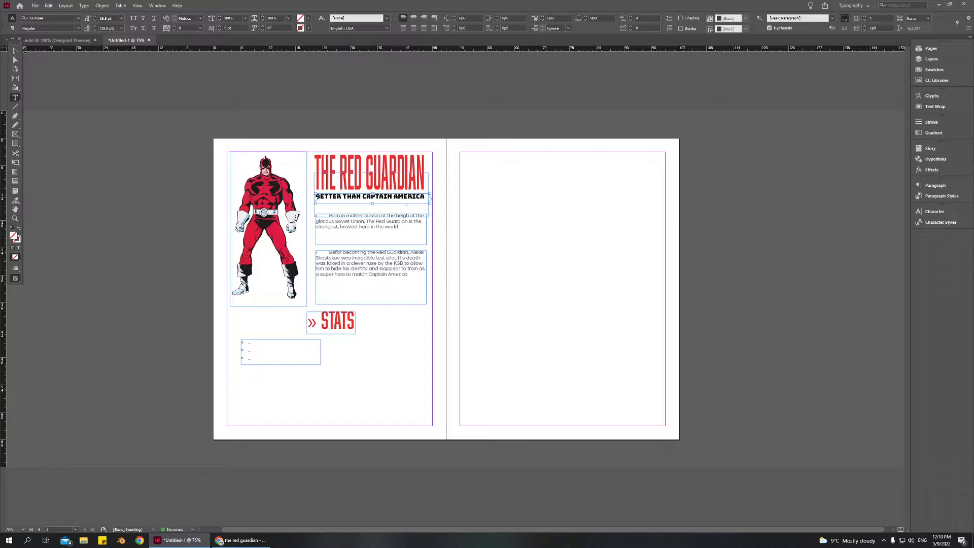
Step: Remove the bullets from both body text paragraphs under the subtitle
click(15, 51)
click(395, 231)
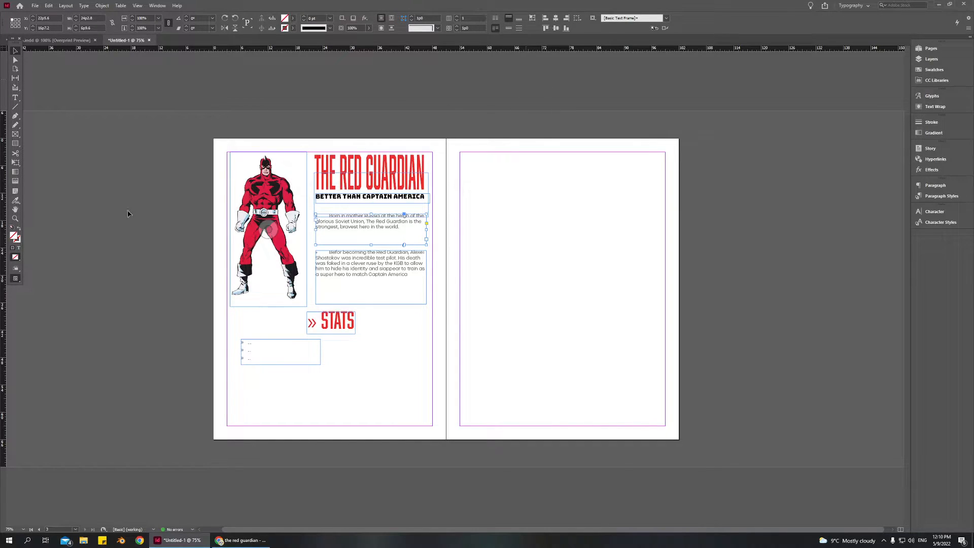
click(15, 97)
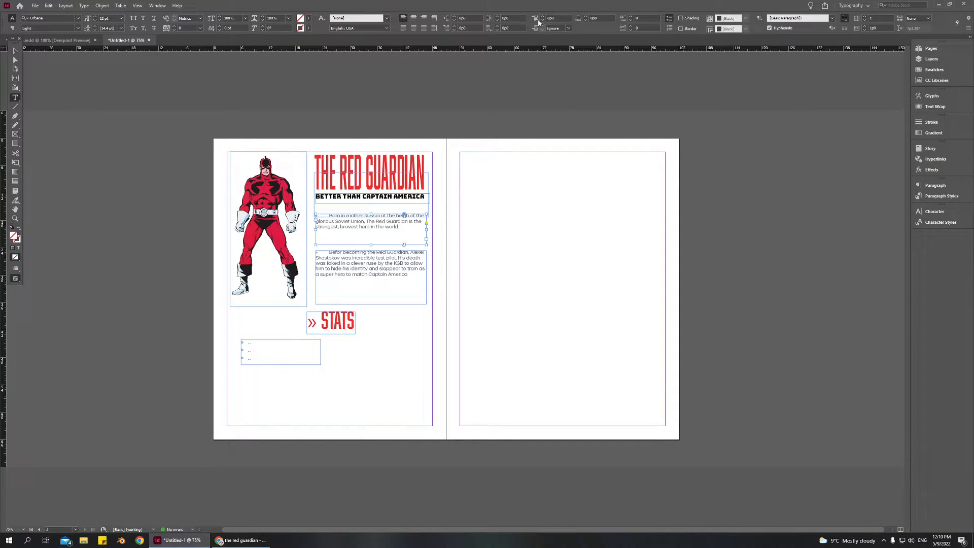
click(670, 20)
click(379, 263)
click(15, 51)
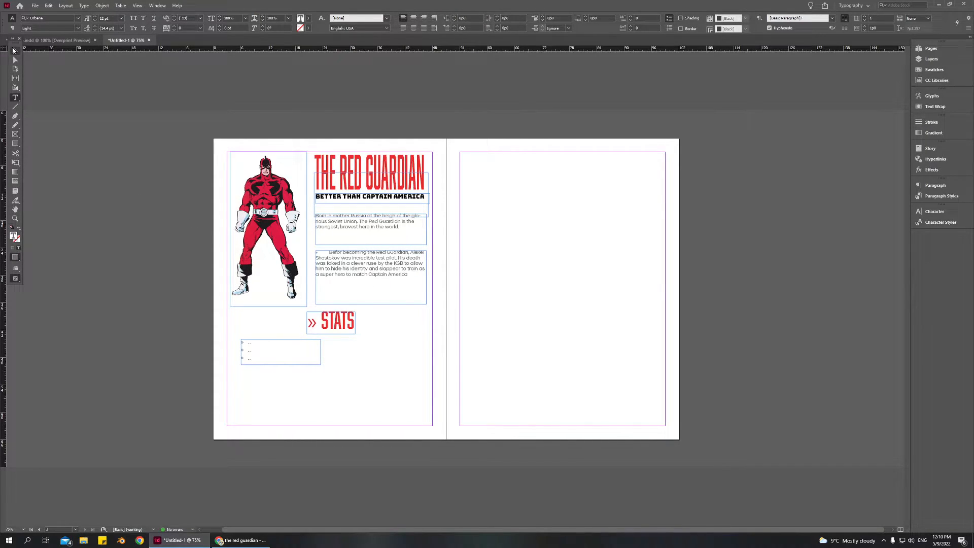
click(15, 97)
click(668, 18)
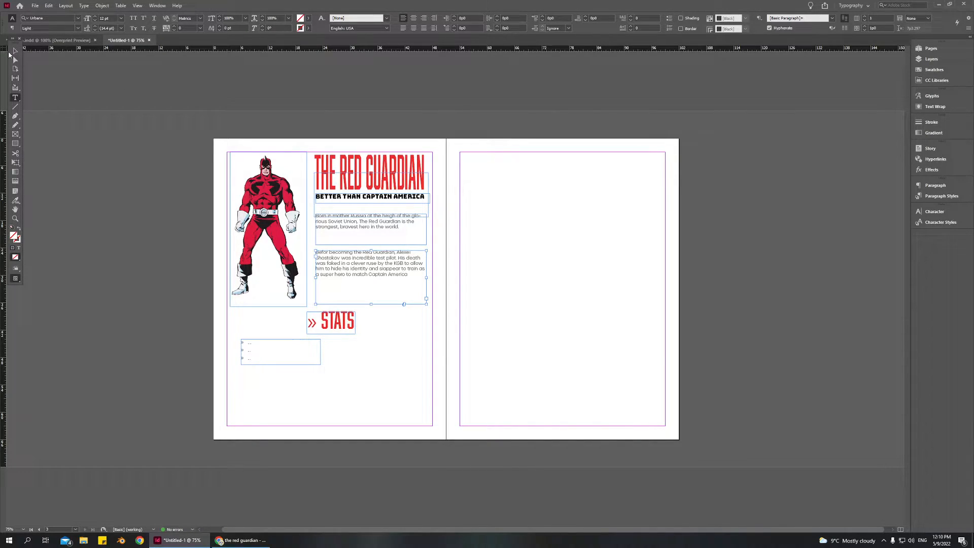
Step: Remove the bullet from the STATS heading, then select the bulleted list frame below it
click(16, 51)
click(338, 327)
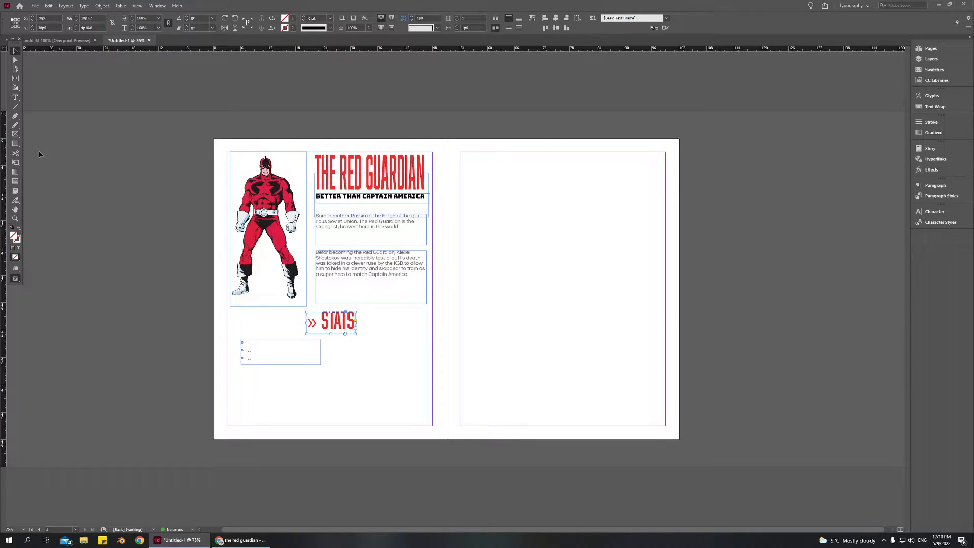
click(15, 98)
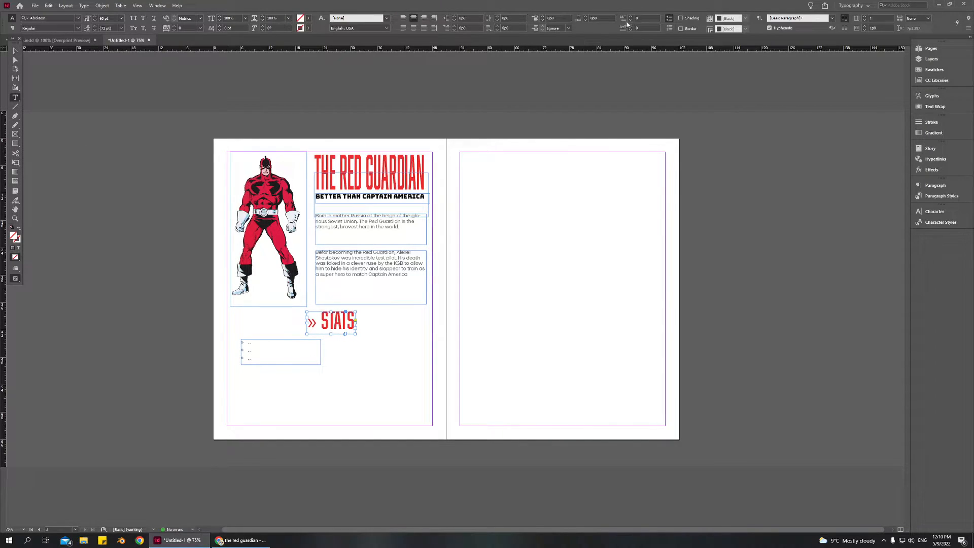
click(250, 342)
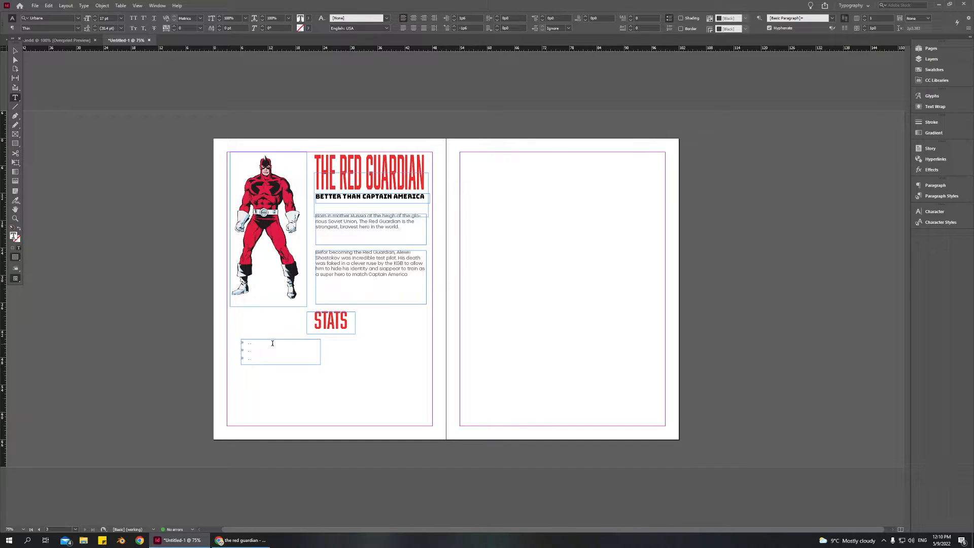
click(16, 51)
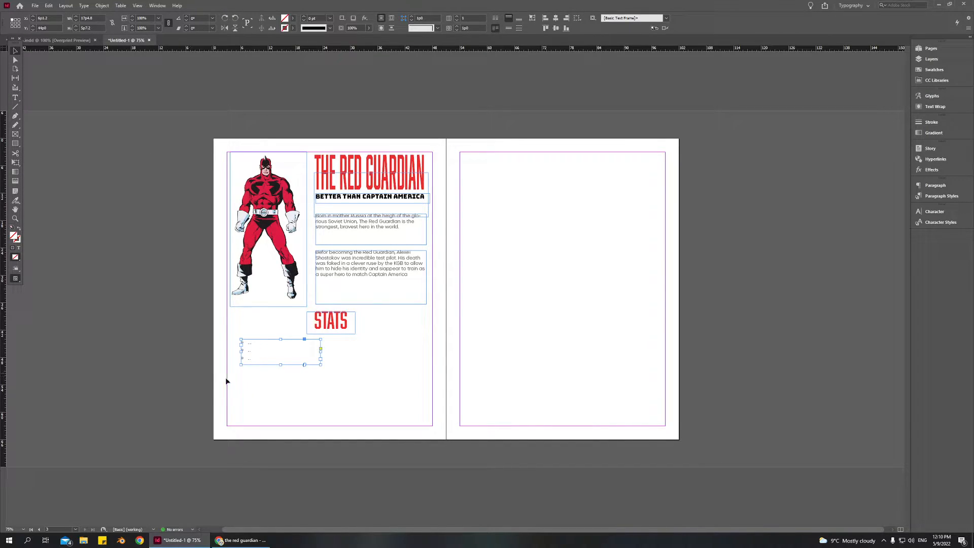
Step: Extend the bulleted list frame under STATS downward and set its leading to 29 pt
click(15, 97)
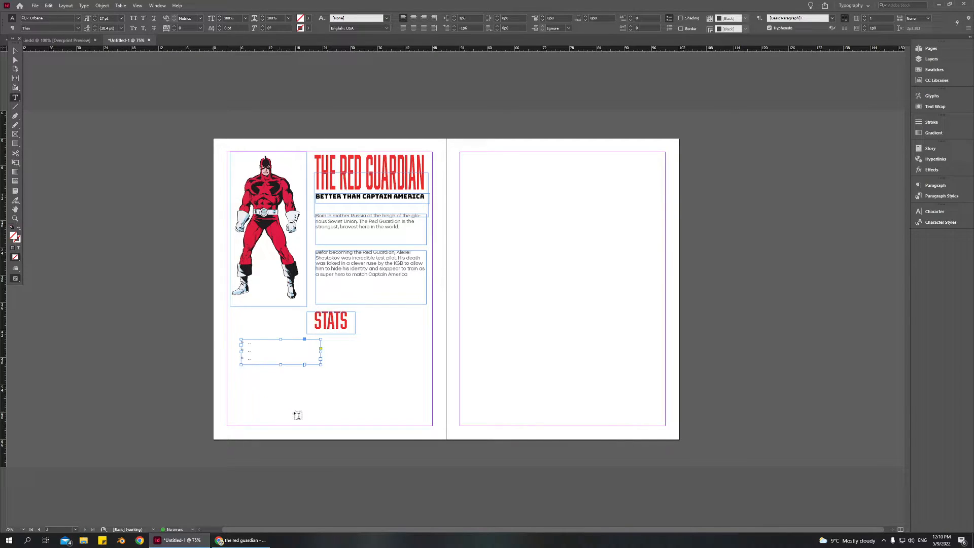
key(Escape)
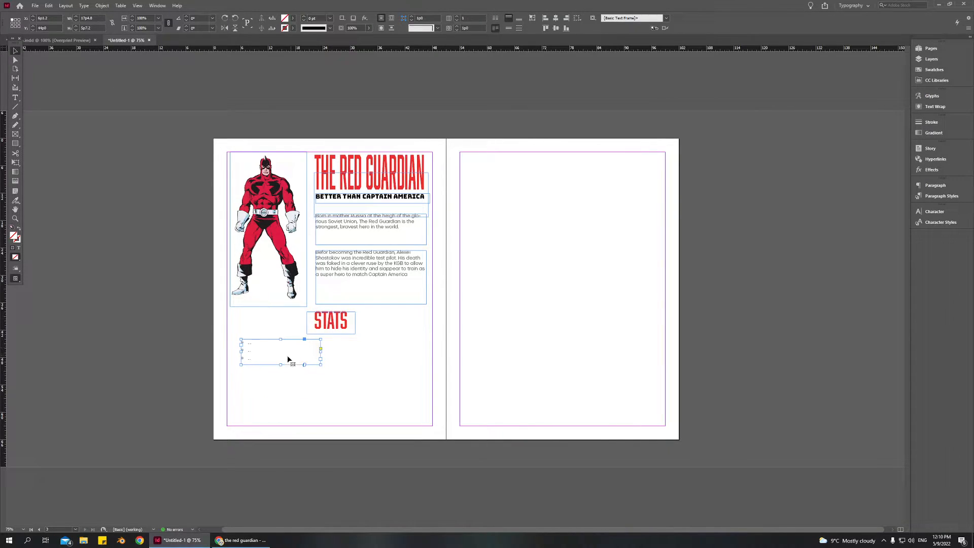
drag(279, 364, 281, 376)
key(t)
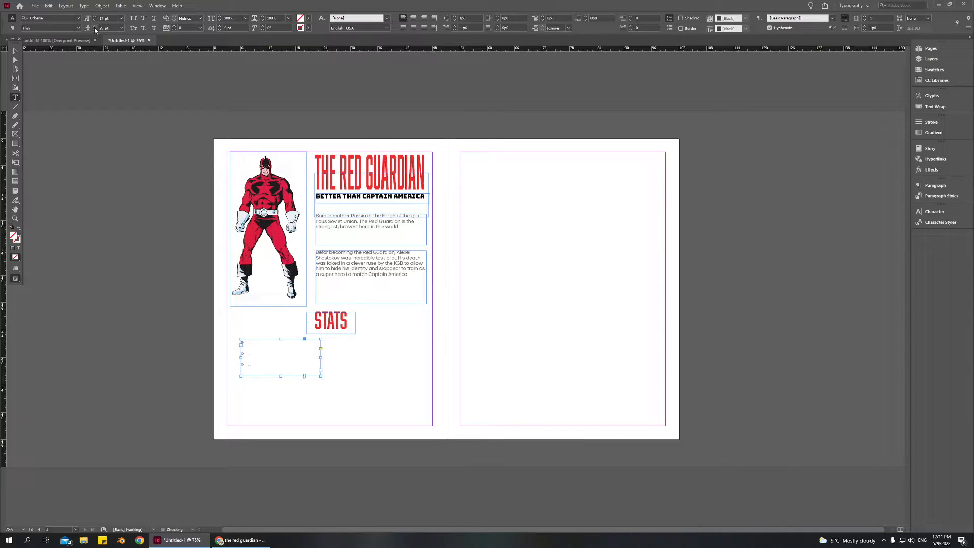
click(95, 26)
Step: Replace the list's placeholder bullets with Height 6' 2", Weight: 220 lbs and Eyes: Blue
key(ctrl+a)
text(Height)
text( o)
text(W)
text(eight)
text(: 20)
key(BackSpace)
text(20)
text( lbs )
text(Eyes)
text(: Bl)
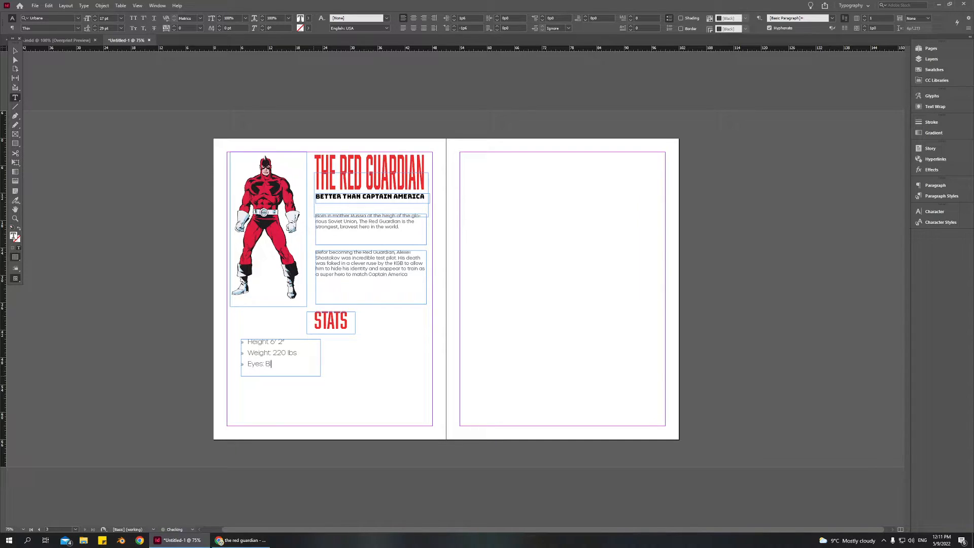
text(ue)
Step: Duplicate the bulleted stats frame beside the original and enter Group Affiliation: KGB as its first bullet
click(15, 51)
drag(269, 371, 373, 364)
double_click(385, 365)
text(Grou)
text(p a)
text(Affiliation:)
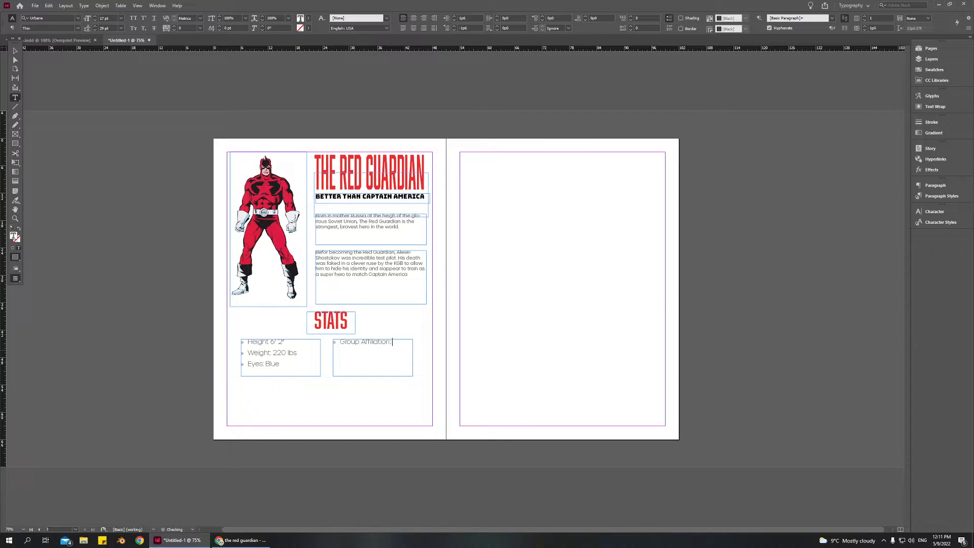
text( KGB)
key(Return)
Step: Add a Real Name bullet to the second stats list, with Alexi Shastakov on an unbulleted line beneath it
text(Real Name)
key(Return)
text(A)
key(BackSpace)
key(BackSpace)
key(BackSpace)
key(BackSpace)
text(Alexi Shastakop)
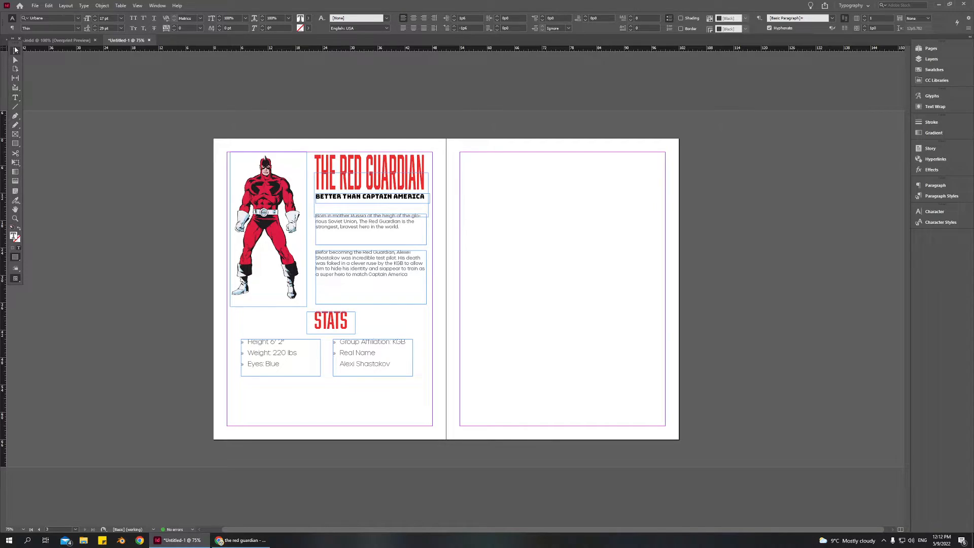
click(15, 49)
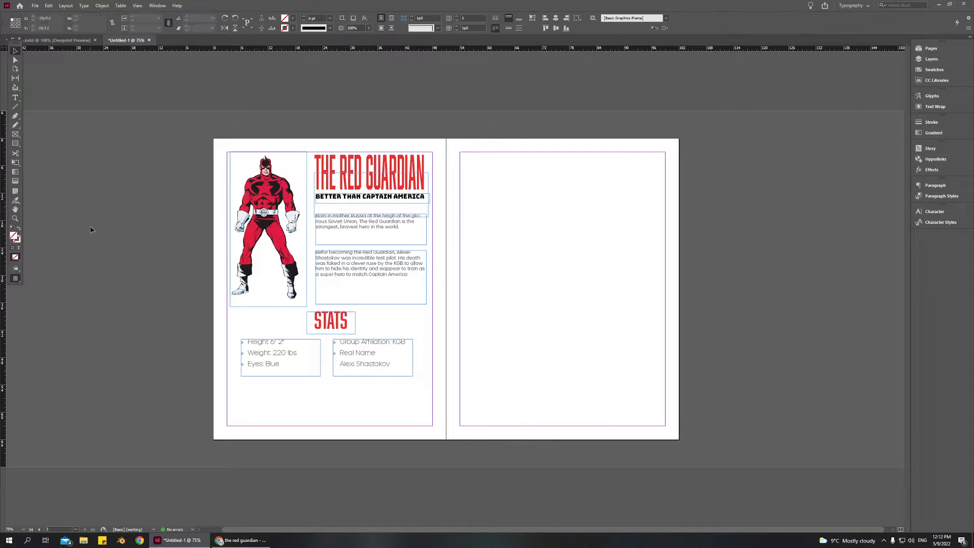
Step: Shorten both body text frames from their bottom edges so they fit closely around their paragraphs
click(253, 365)
click(397, 326)
click(367, 299)
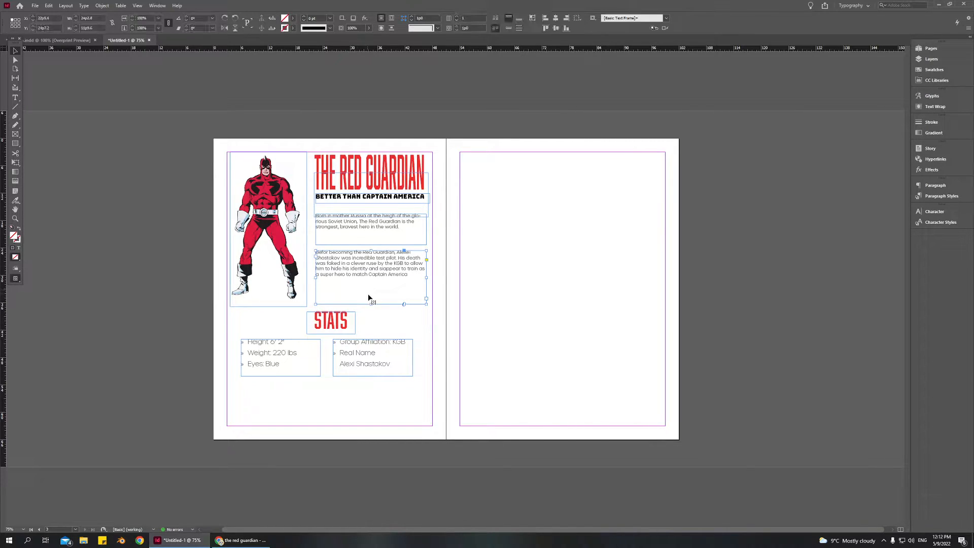
double_click(370, 304)
click(369, 246)
drag(369, 245, 369, 233)
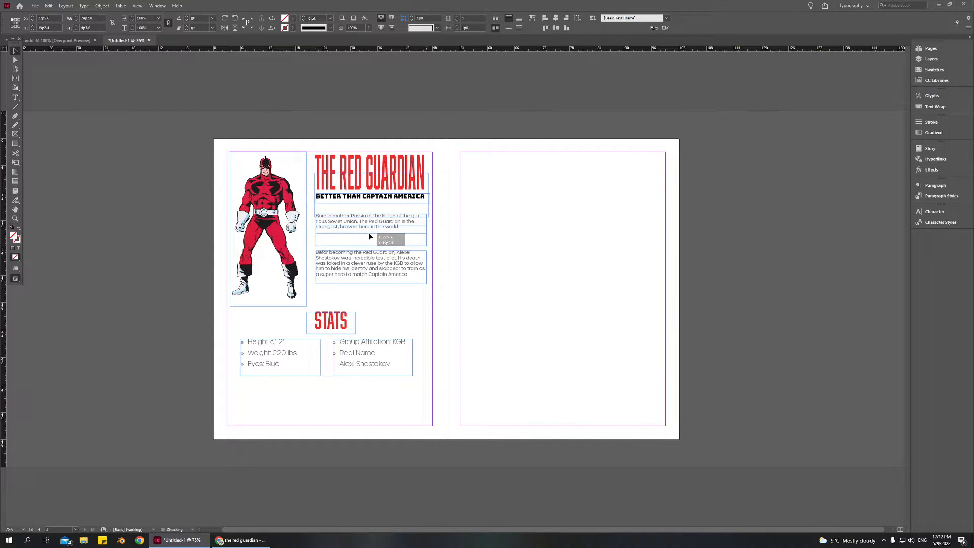
Step: Move both body paragraphs slightly upward, closer to the BETTER THAN CAPTAIN AMERICA subtitle
click(410, 344)
click(362, 217)
mouse_move(369, 217)
mouse_down()
mouse_move(373, 203)
mouse_move(371, 218)
mouse_up()
click(391, 224)
drag(363, 262, 362, 249)
click(440, 337)
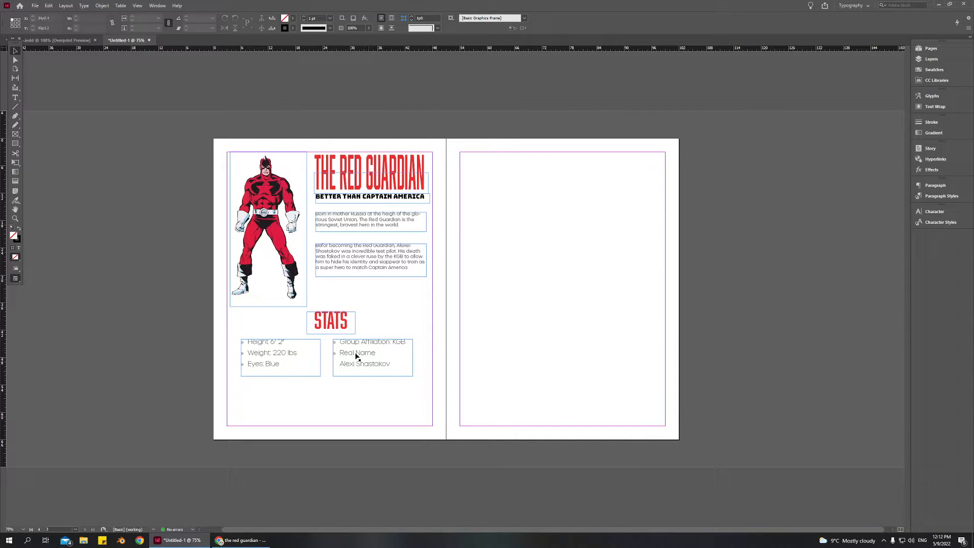
Step: Switch to Chrome, copy the Marvel Cinematic Universe Wiki still of Red Guardian with his arm raised, and paste it into the InDesign spread
click(266, 540)
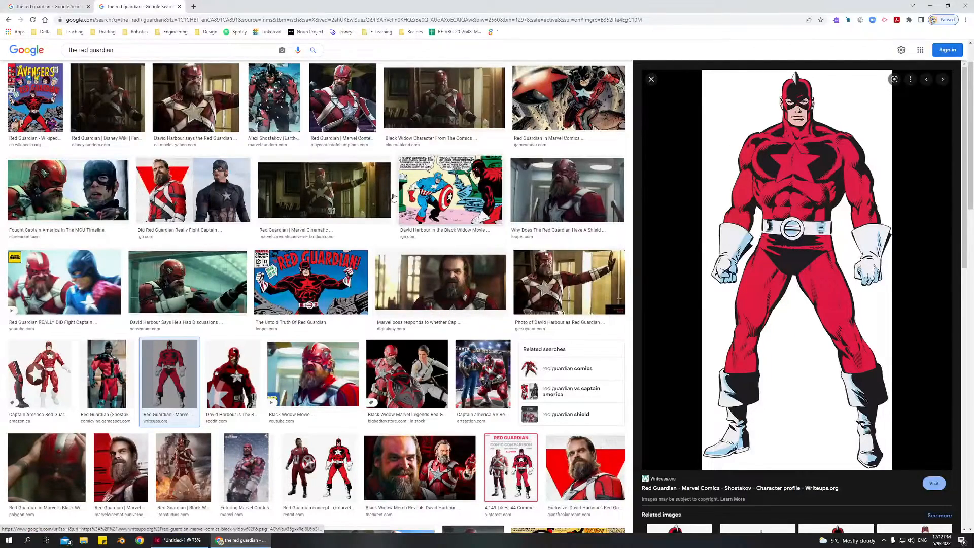
click(371, 200)
right_click(750, 211)
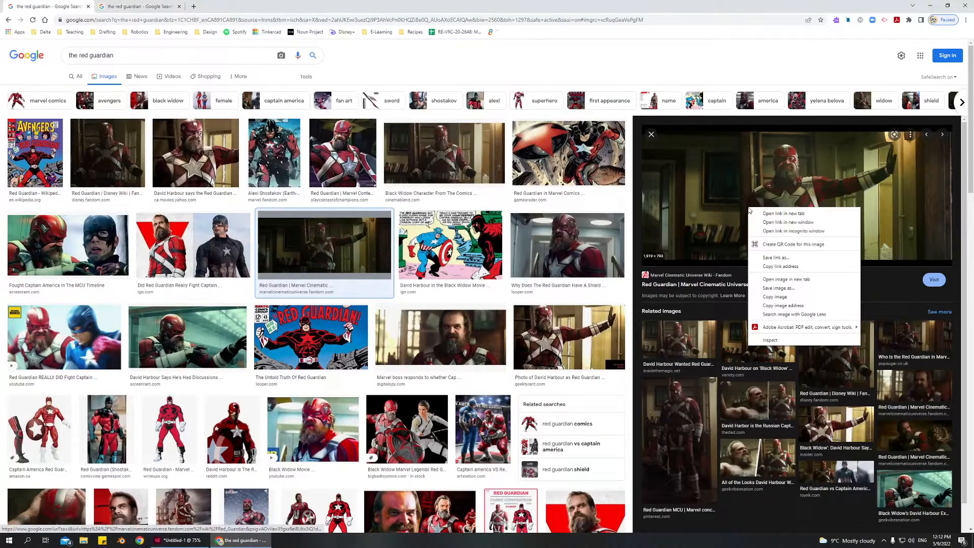
click(774, 297)
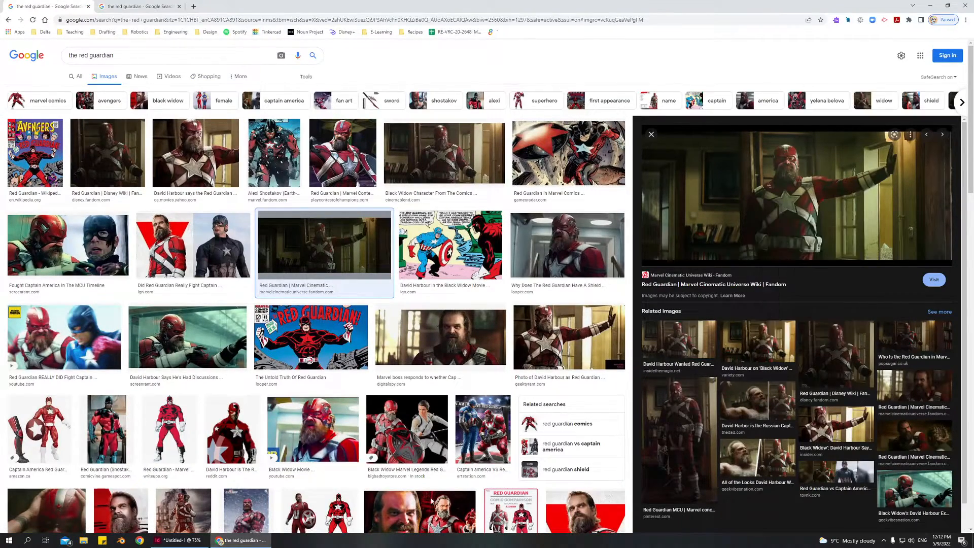
click(201, 541)
key(ctrl+v)
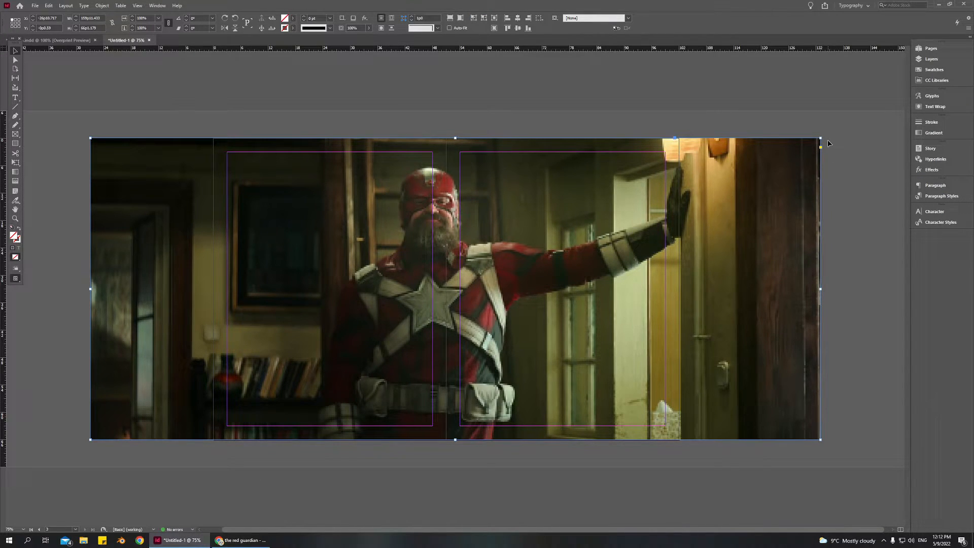
drag(820, 137, 649, 247)
key(ctrl+z)
drag(819, 142, 518, 338)
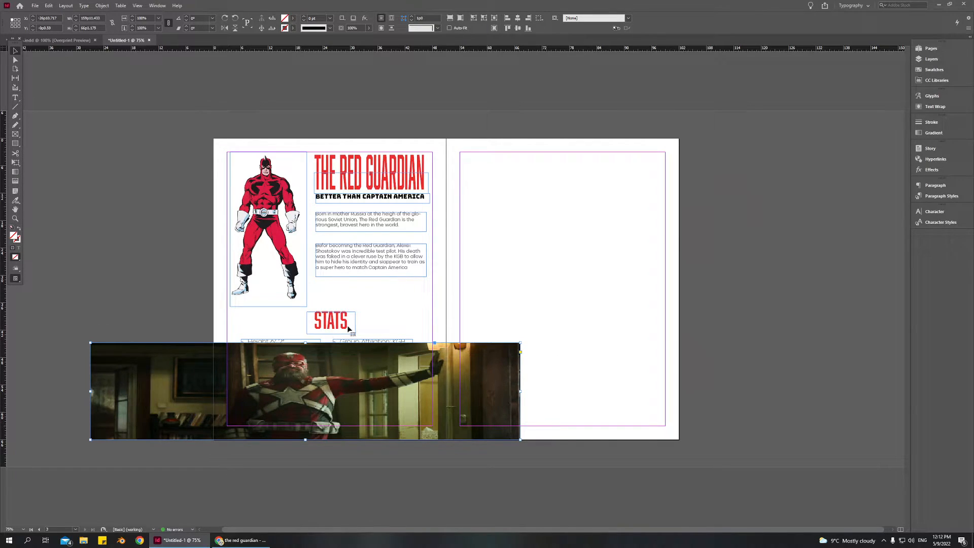
key(ctrl+z)
Step: Scale down the pasted film still and fit it across the full width of the first page's bottom edge
drag(823, 139, 278, 405)
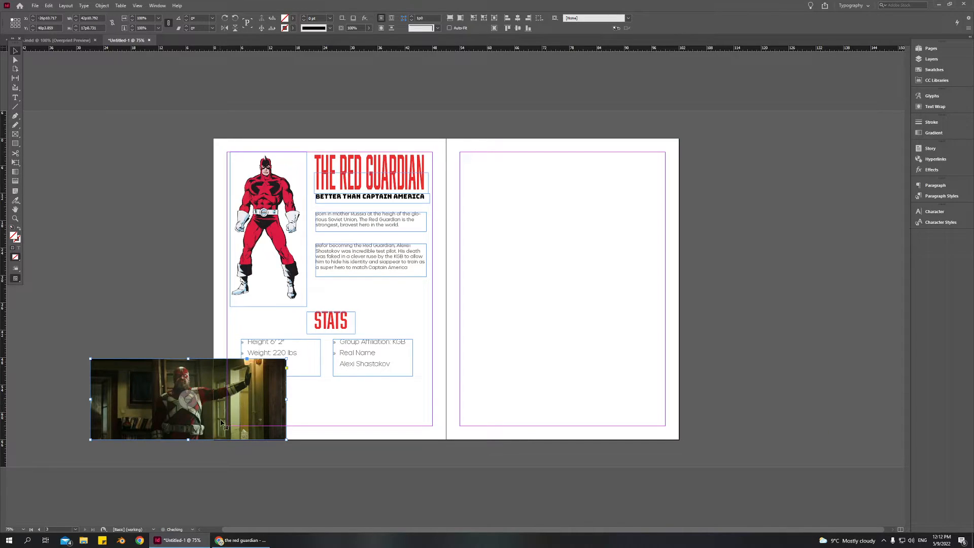
drag(250, 397, 374, 396)
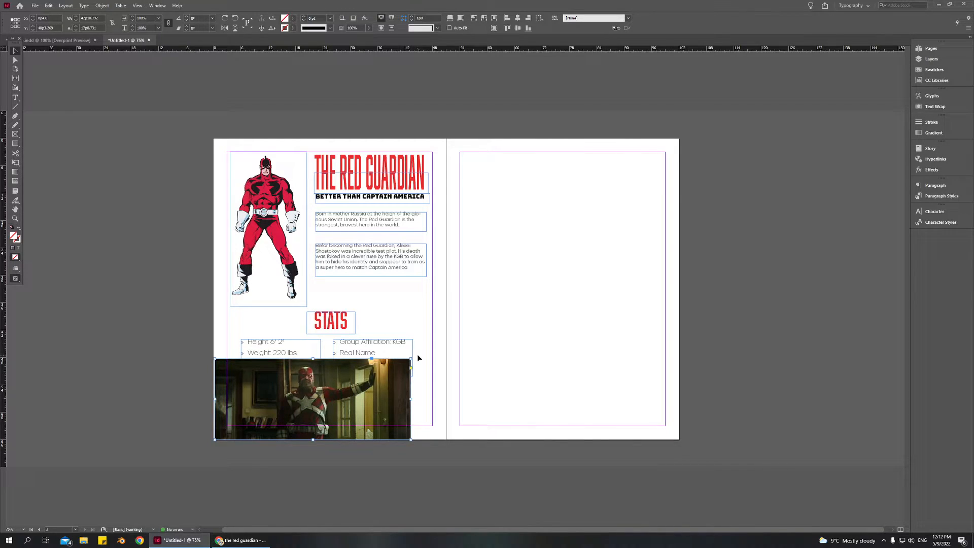
drag(411, 359, 446, 344)
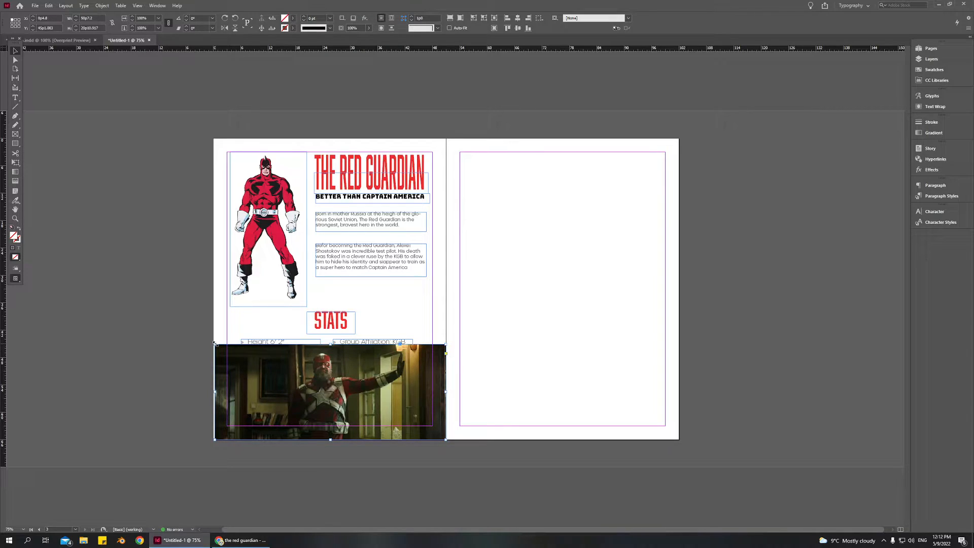
drag(213, 342, 210, 341)
drag(213, 344, 213, 343)
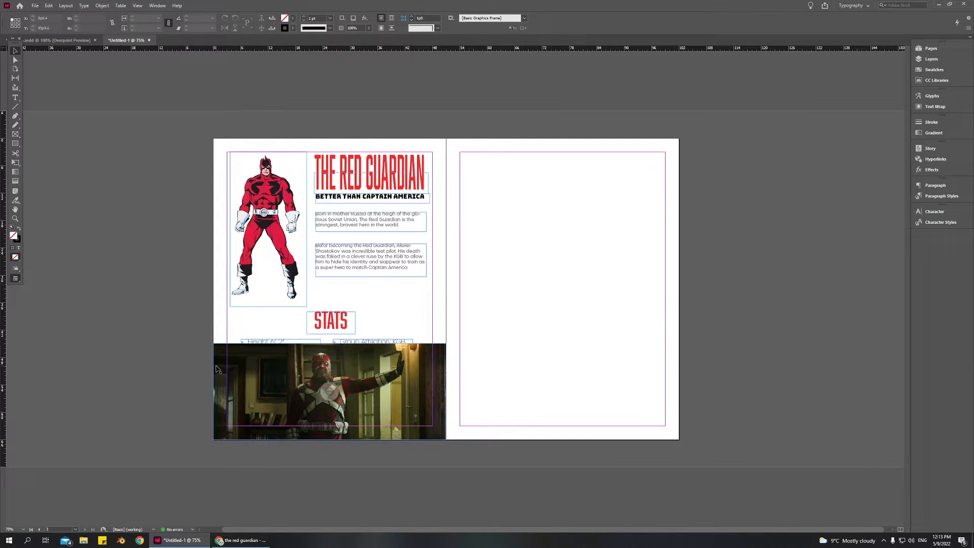
Step: Move the STATS heading and both bulleted lists up together so they sit above the film still
click(273, 342)
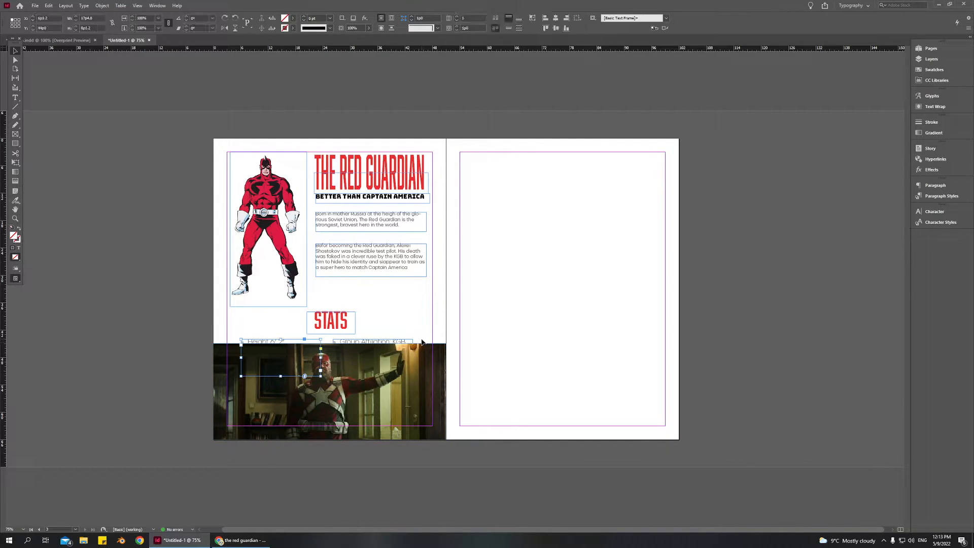
shift+click(382, 341)
shift+click(335, 329)
key(shift+Up)
key(shift+Up)
key(shift+Up)
key(shift+Up)
key(shift+Up)
key(shift+Up)
key(shift+Up)
key(shift+Up)
key(Down)
key(Down)
key(Down)
key(Down)
key(Down)
click(514, 318)
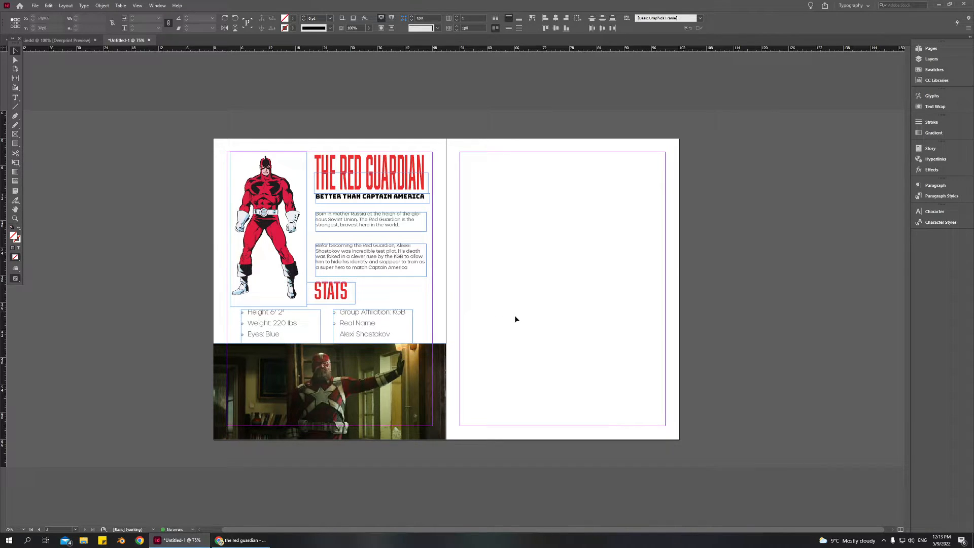
Step: Scale down the full-body Red Guardian illustration and reposition it beside the title and body text, above the stats lists
click(259, 203)
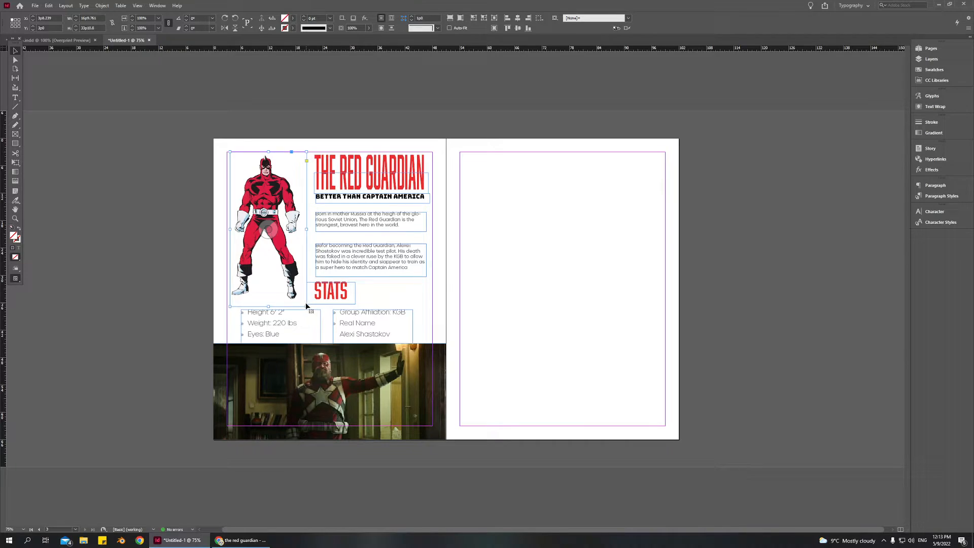
drag(306, 302, 278, 283)
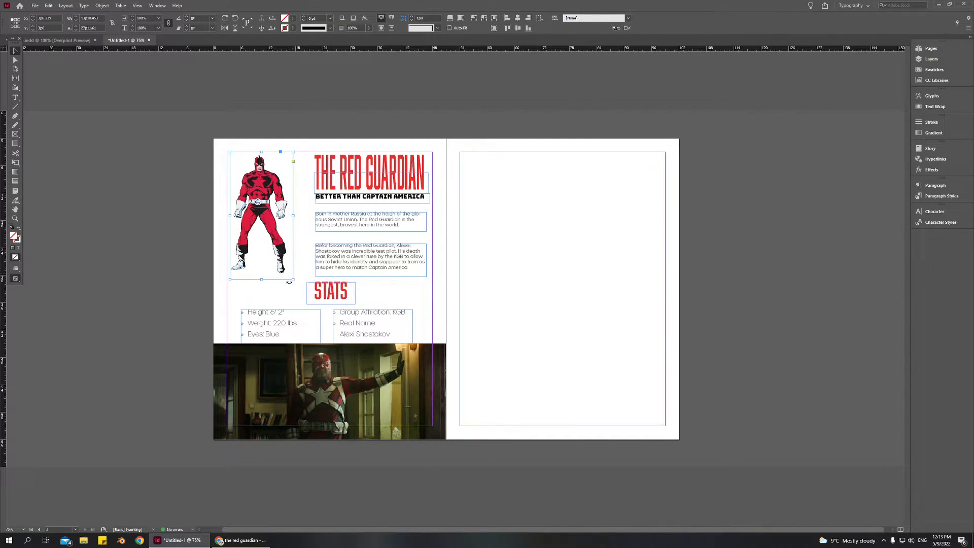
drag(290, 279, 297, 287)
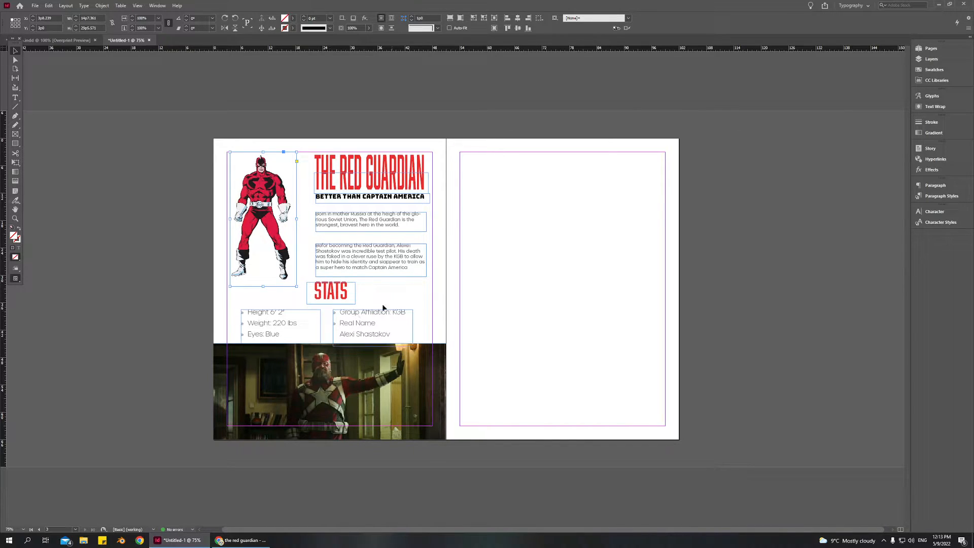
drag(260, 194, 270, 173)
click(535, 321)
click(541, 248)
click(275, 238)
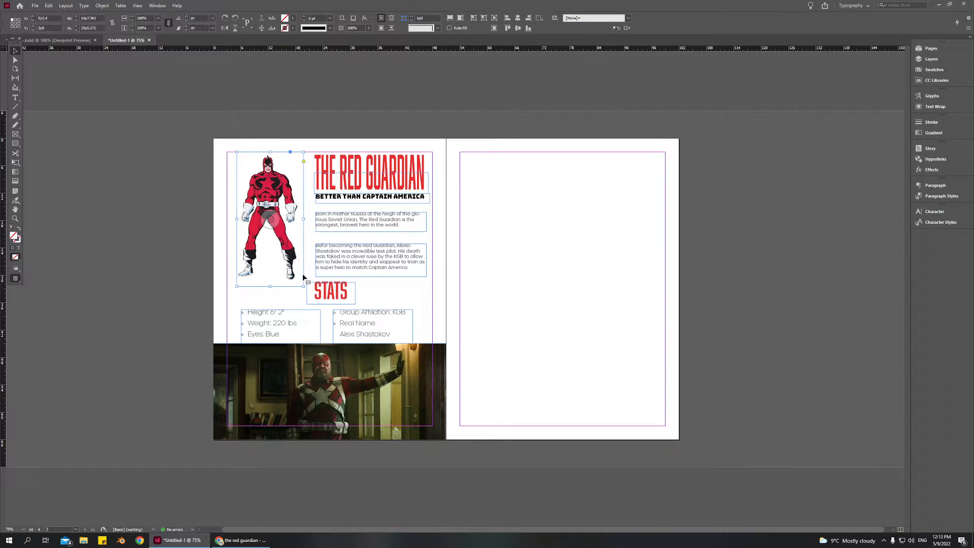
drag(302, 285, 299, 282)
click(495, 307)
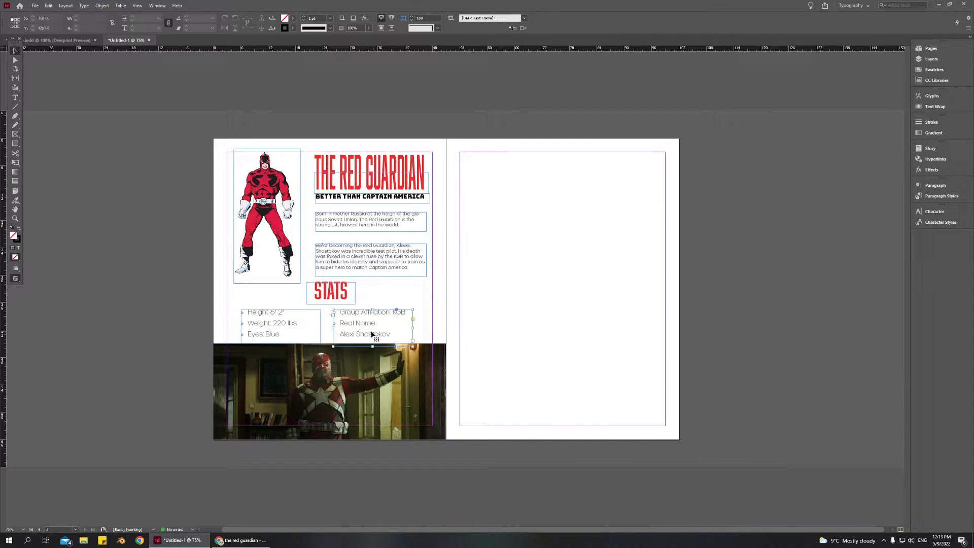
Step: Shorten both stats list frames together so their bottom edges end above the film still
click(374, 336)
shift+click(299, 327)
drag(320, 347, 321, 340)
click(498, 323)
click(15, 97)
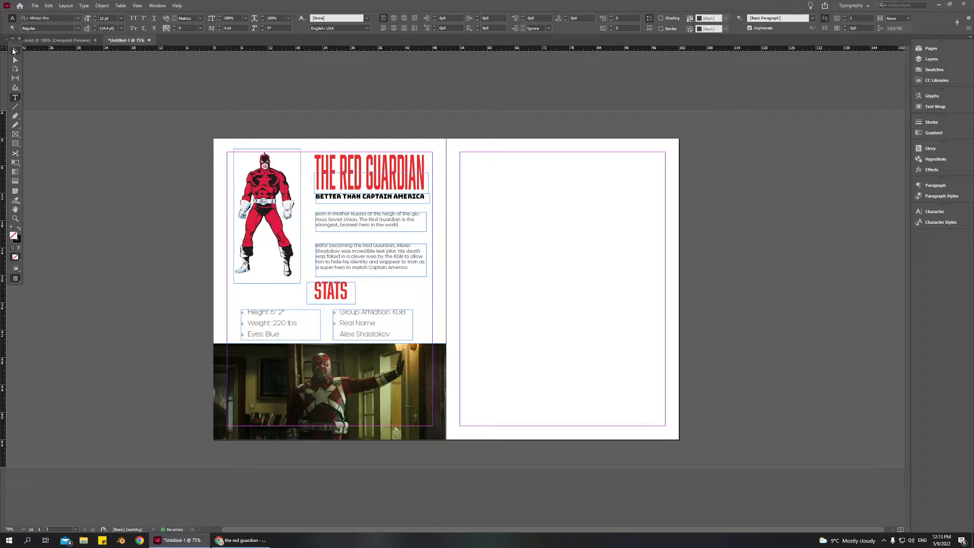
click(15, 52)
click(15, 98)
click(16, 51)
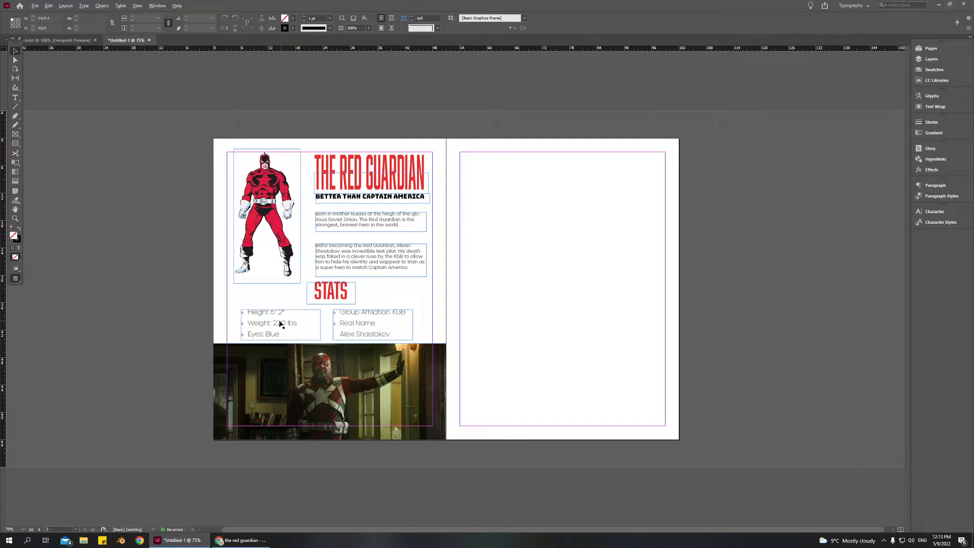
Step: Duplicate the second body paragraph onto the film still and bring the copy to the front
drag(360, 262, 284, 379)
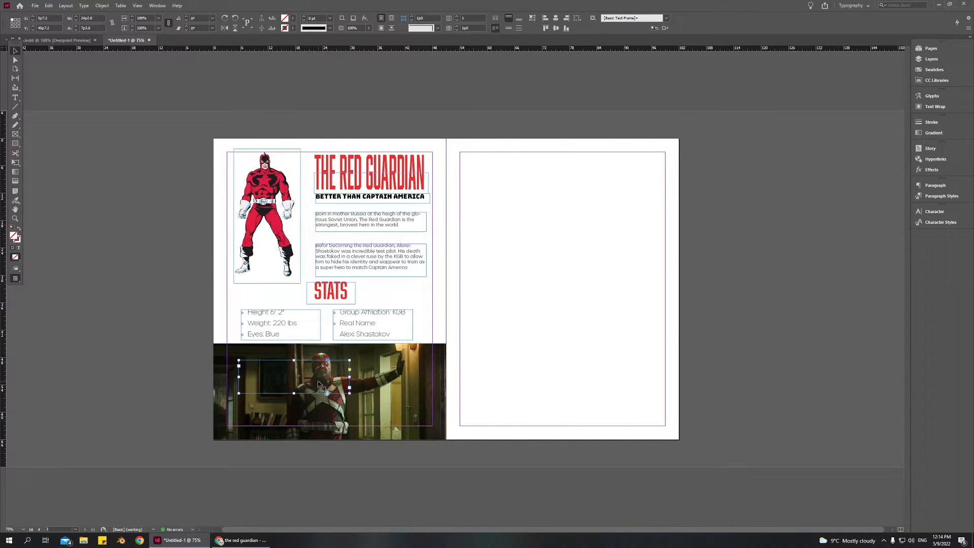
click(102, 5)
mouse_move(128, 32)
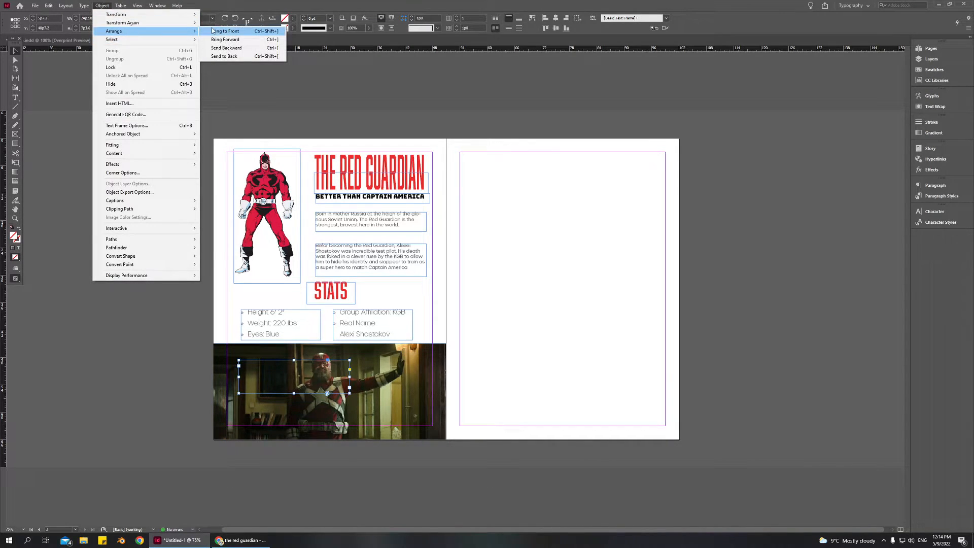
click(226, 31)
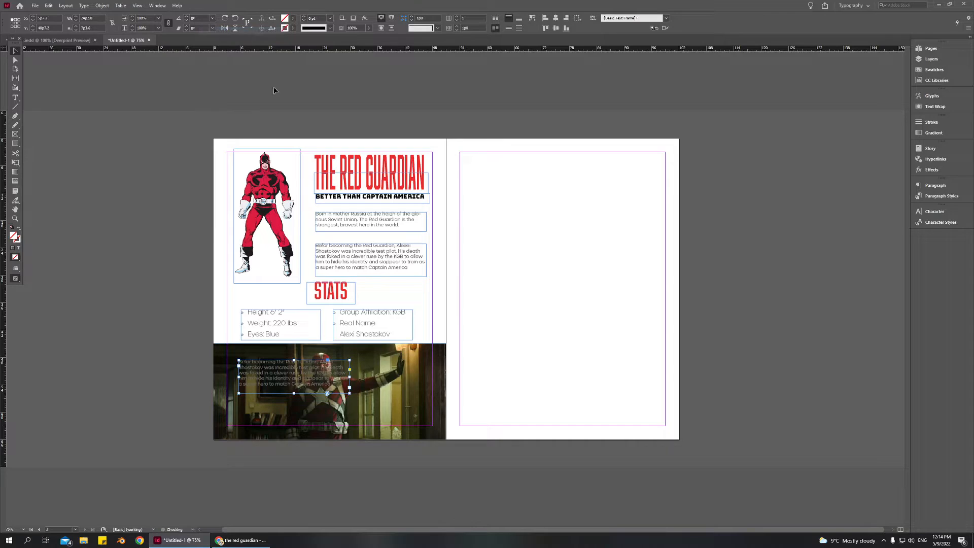
Step: Replace the copied paragraph's text with the quote "I want to break something" and select all of it
double_click(274, 377)
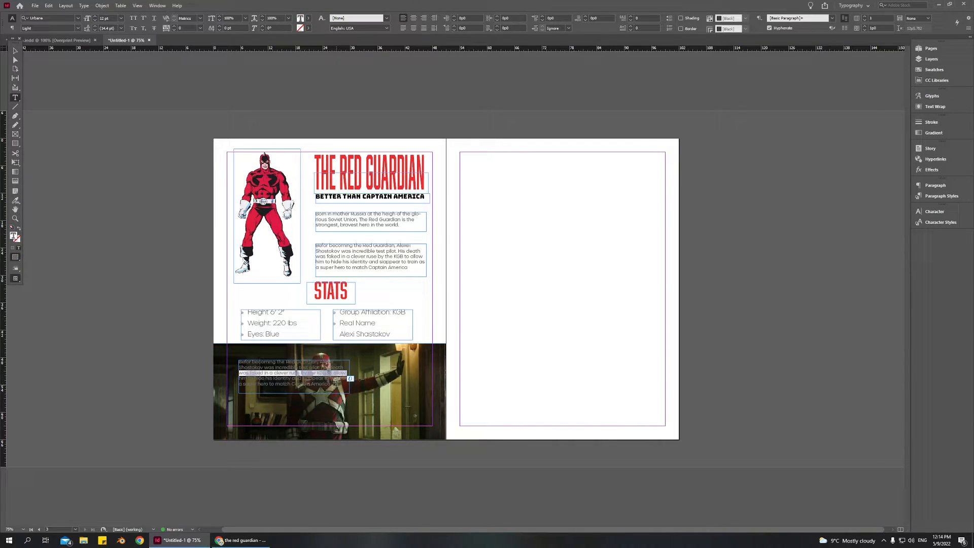
key(ctrl+a)
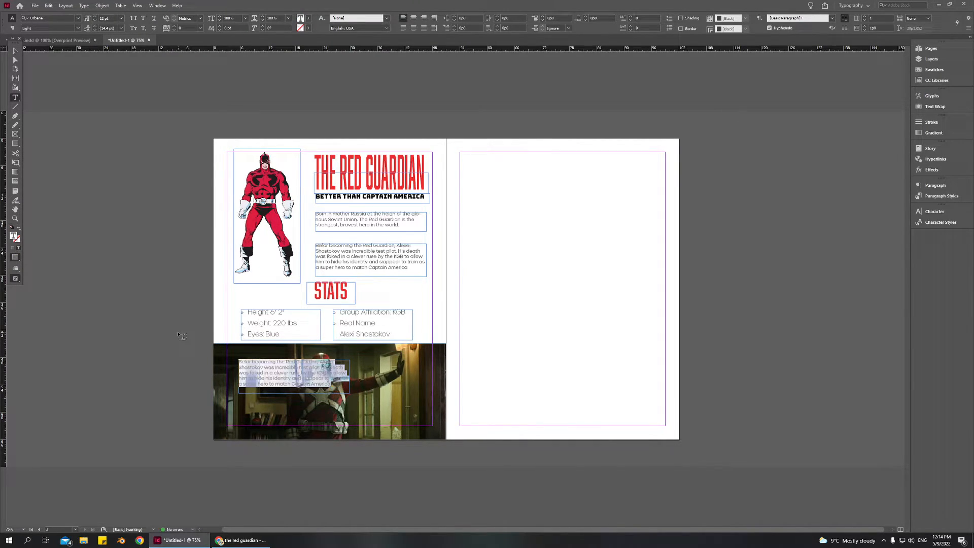
key(BackSpace)
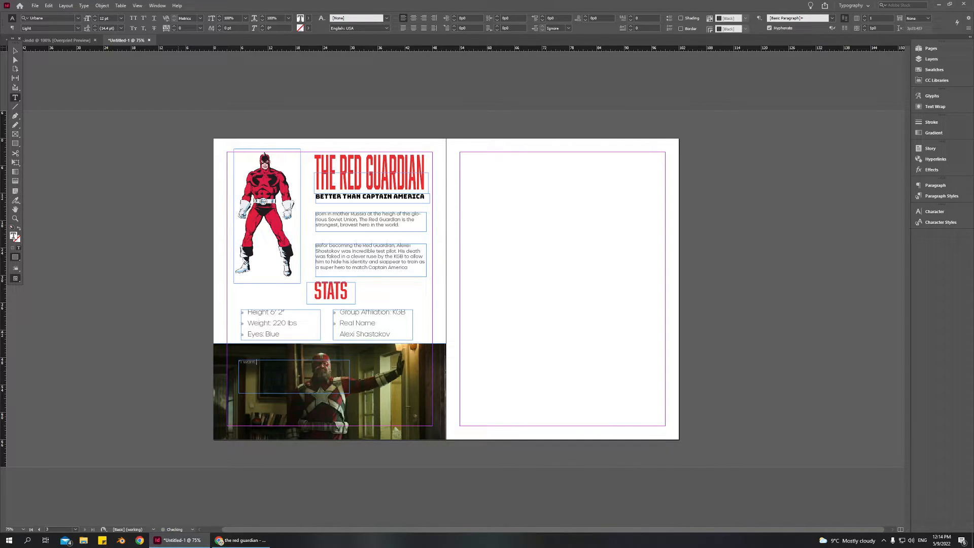
text(I want to break something)
key(ctrl+a)
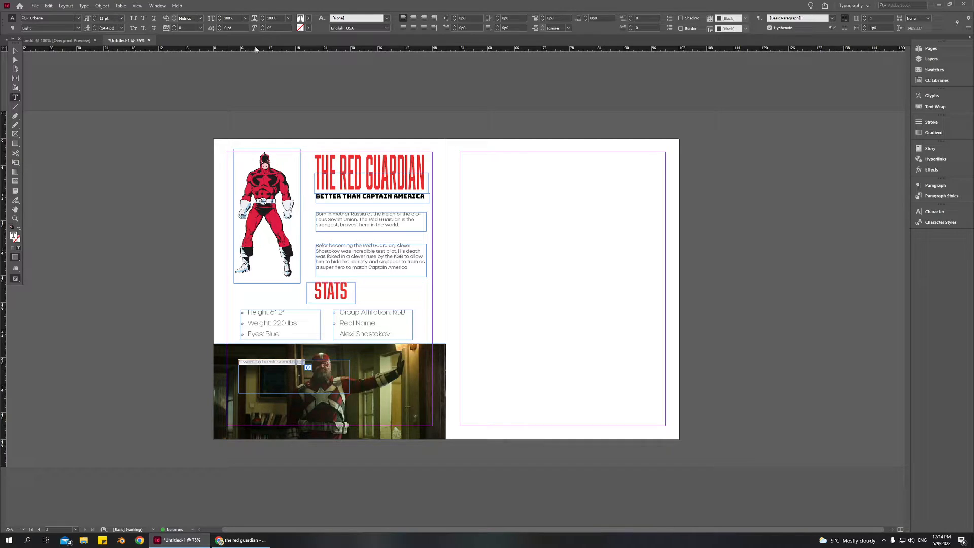
Step: Change the selected quote text's fill colour to white
click(14, 237)
double_click(14, 236)
drag(491, 262, 495, 180)
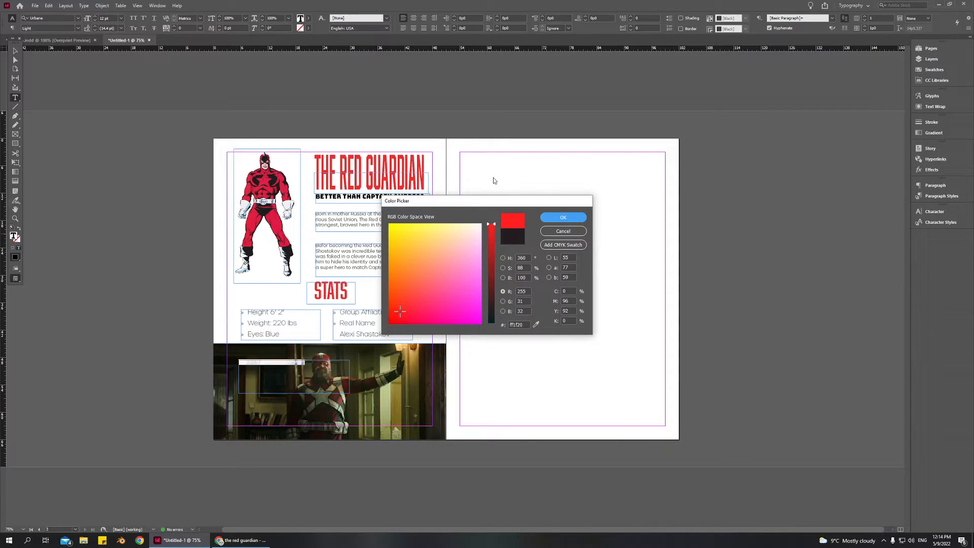
click(479, 227)
click(559, 218)
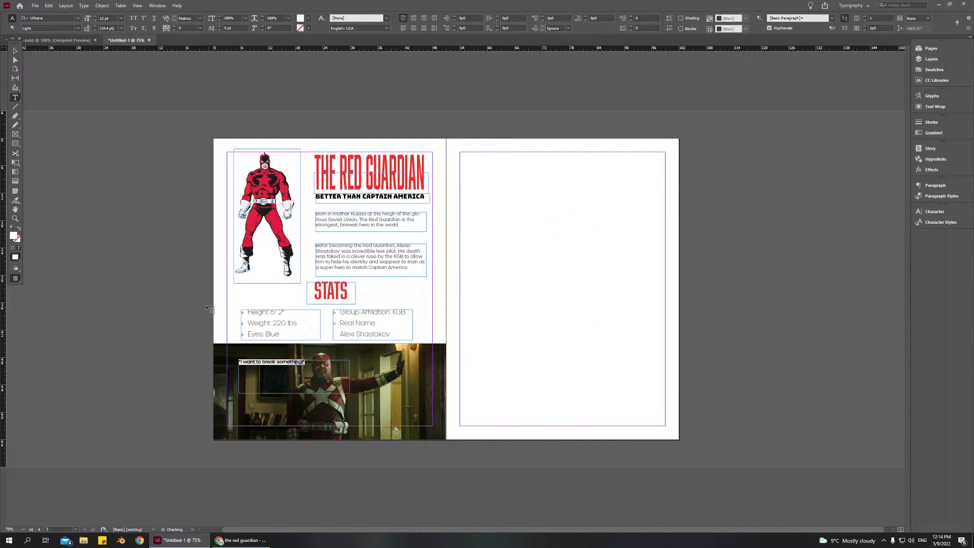
Step: Set the quote text to 30 pt in the Bold Italic style of the Urbane font
click(107, 18)
text(30 pt)
key(Return)
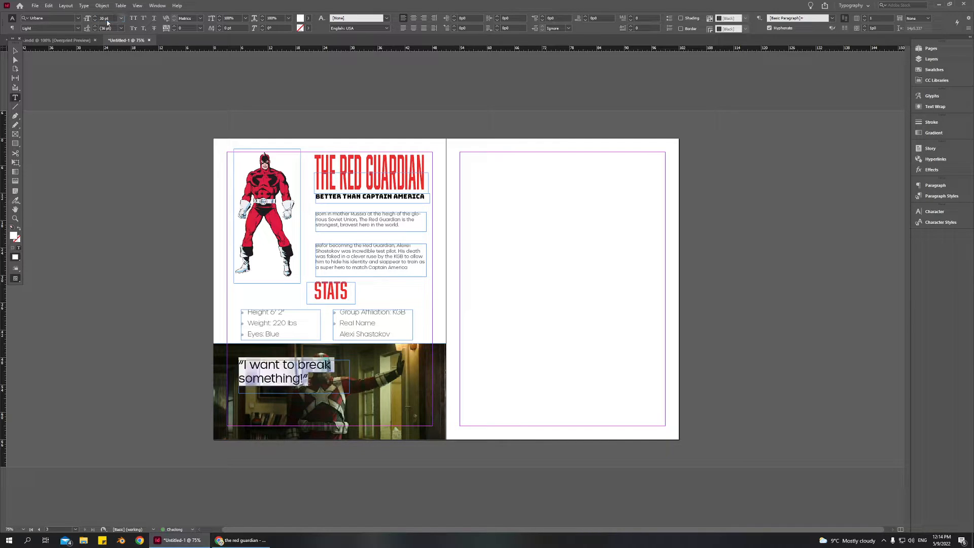
click(79, 29)
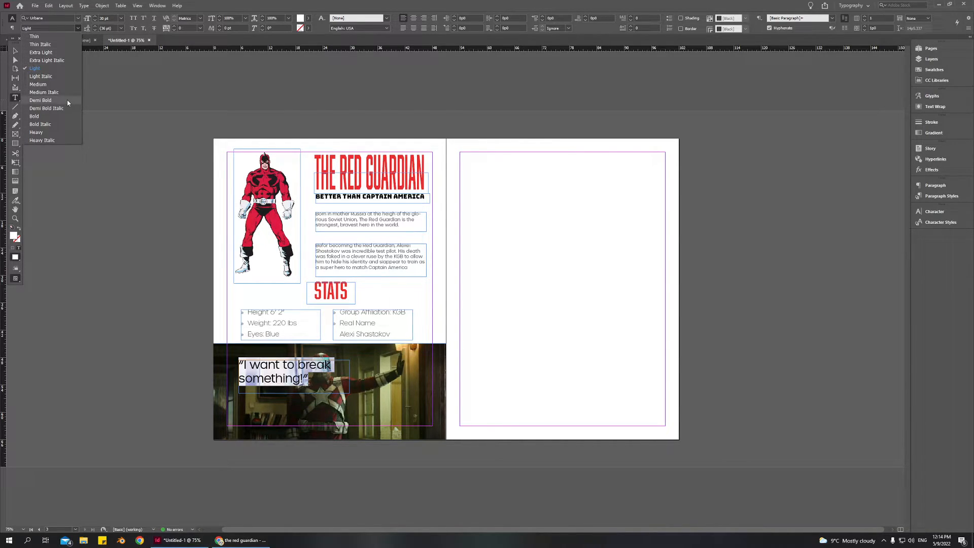
click(64, 129)
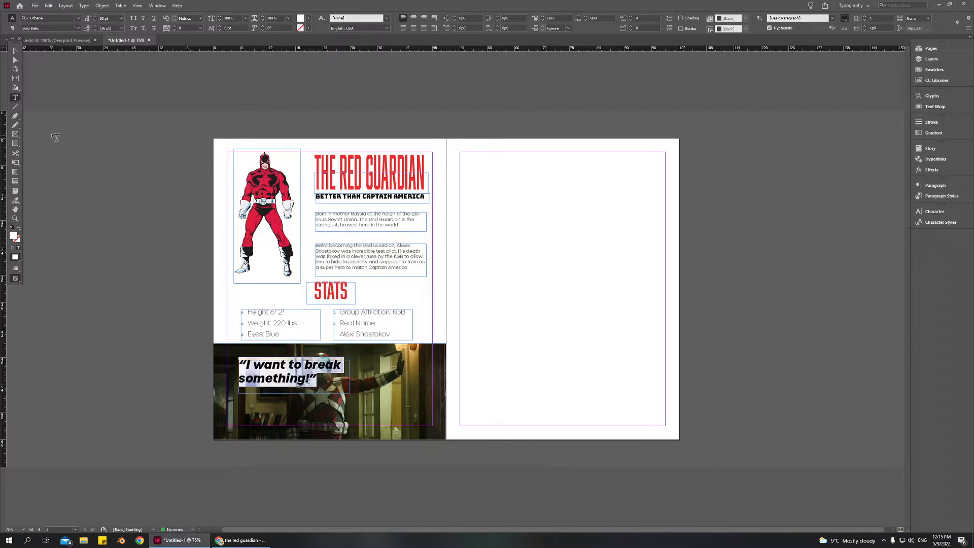
key(Escape)
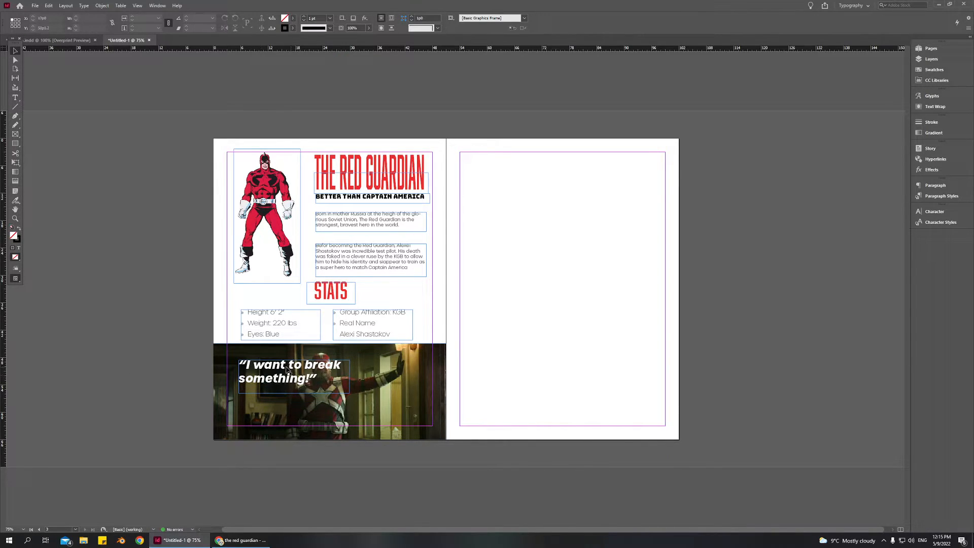
Step: Move the quote frame into the upper-left corner of the film still, just inside its edges
drag(278, 365, 265, 354)
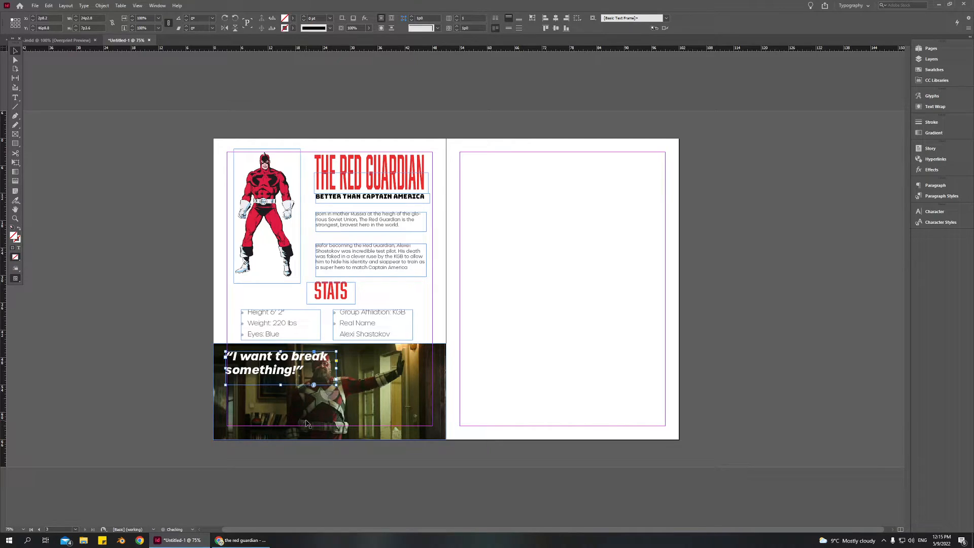
key(Left)
key(Left)
key(Left)
key(Left)
key(Left)
key(Left)
key(Left)
key(Left)
key(Up)
key(Up)
key(Up)
key(Up)
key(Up)
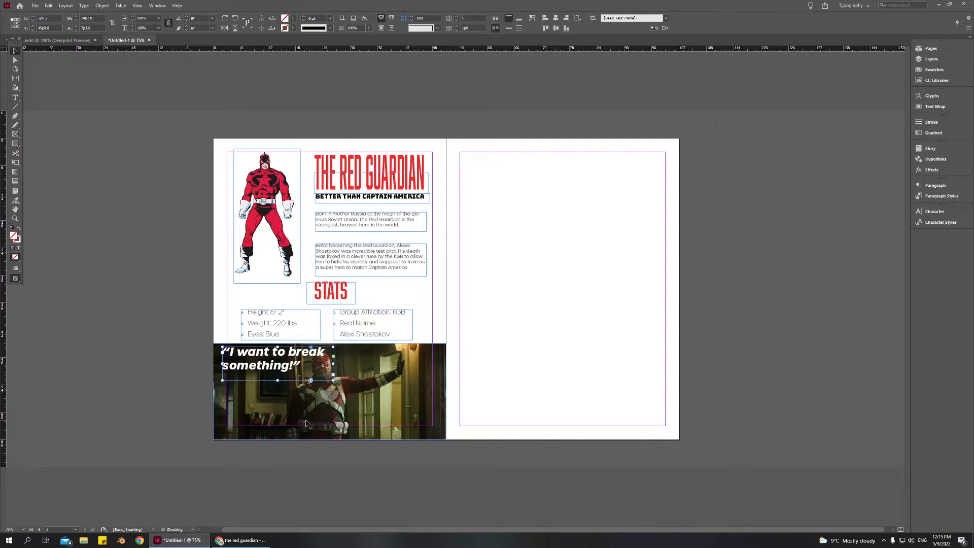
key(Up)
key(Up)
key(Up)
key(Up)
key(Up)
key(Up)
key(Up)
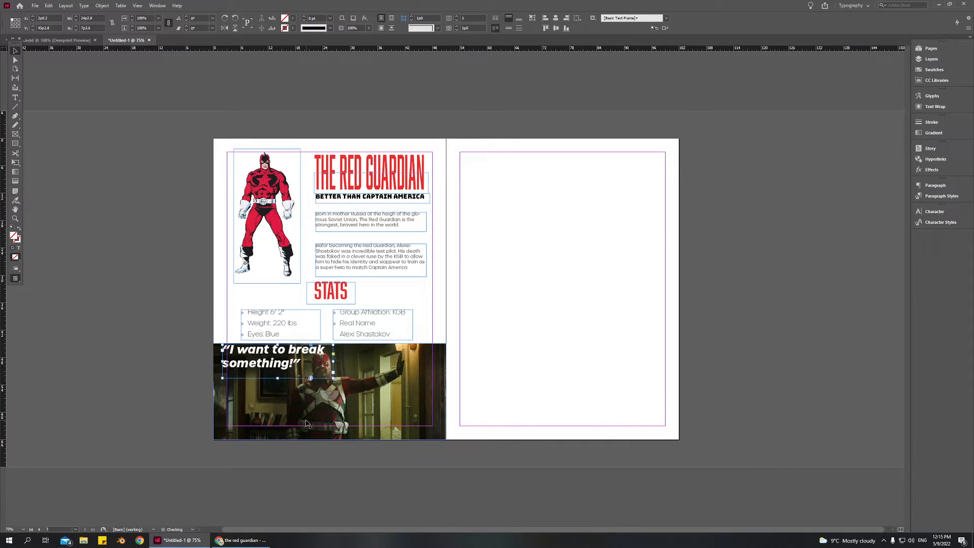
key(Right)
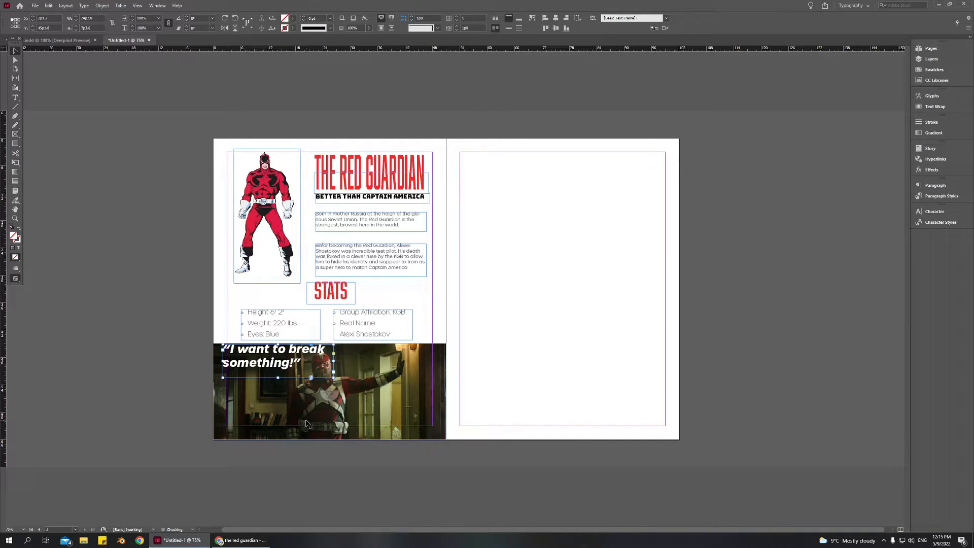
click(126, 307)
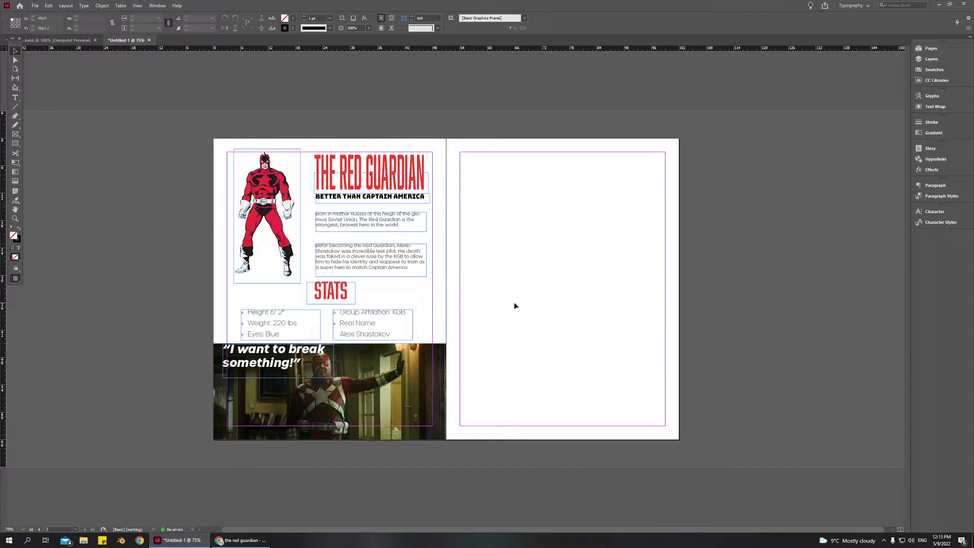
Step: Nudge the STATS heading down slightly and set its font size to 50 pt
click(334, 291)
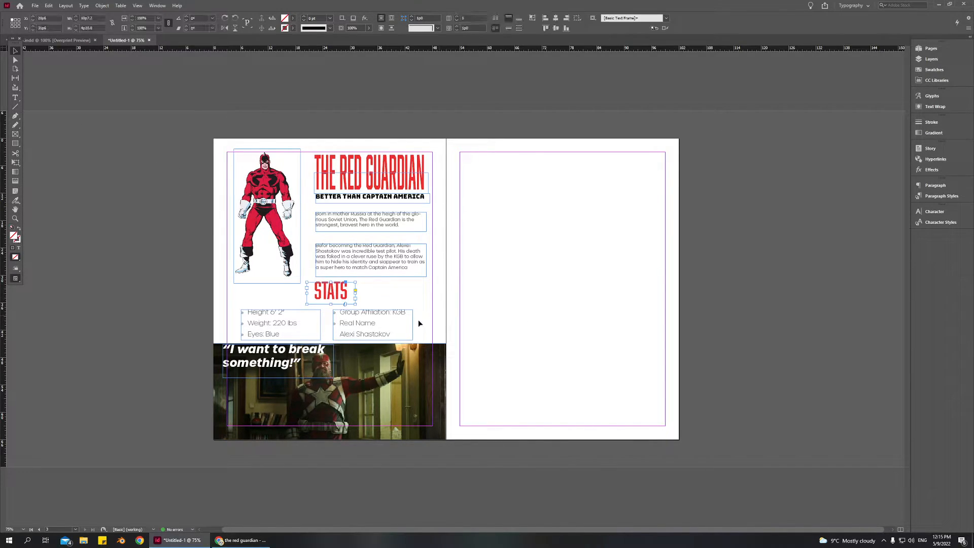
key(Down)
key(Down)
key(Down)
key(Down)
key(Down)
key(Down)
key(Down)
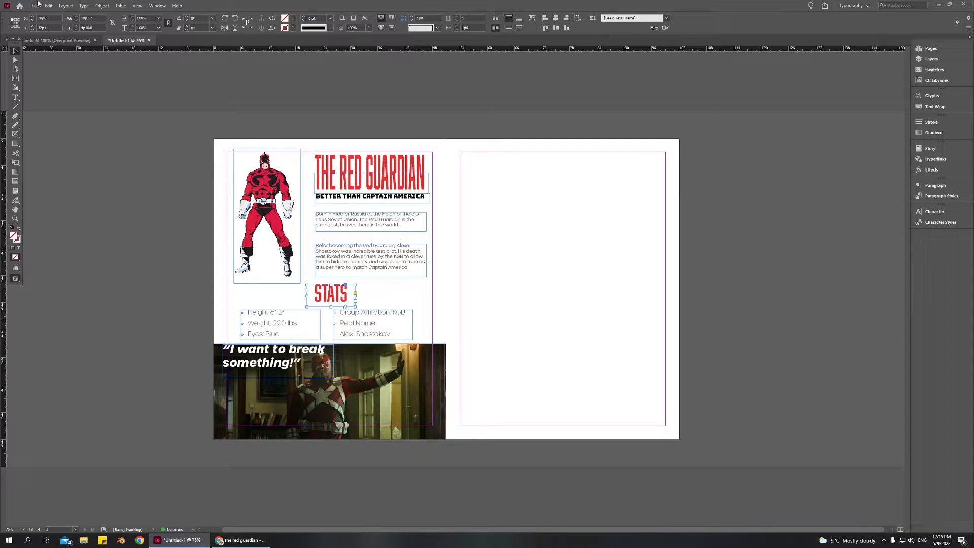
key(t)
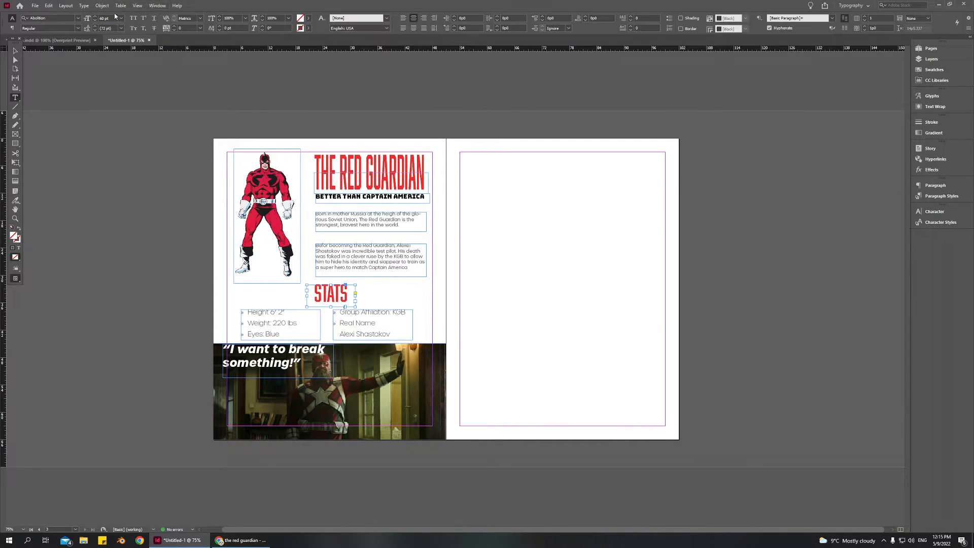
triple_click(104, 18)
text(50)
key(Return)
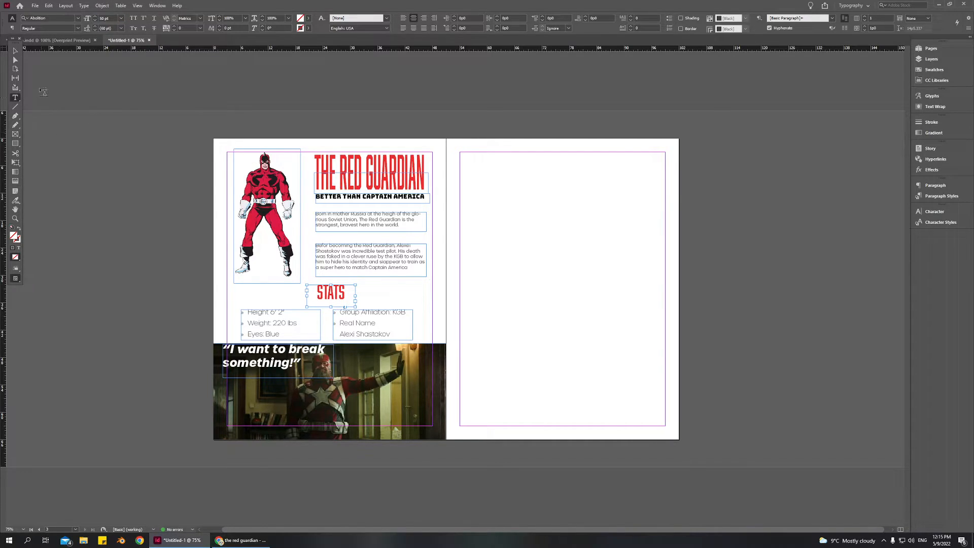
Step: Nudge the STATS heading down closer to the lists and shrink its frame to fit the text
click(13, 51)
key(Down)
key(Down)
key(Down)
key(Down)
key(Down)
key(Down)
key(Down)
key(Down)
key(Down)
key(Down)
key(Down)
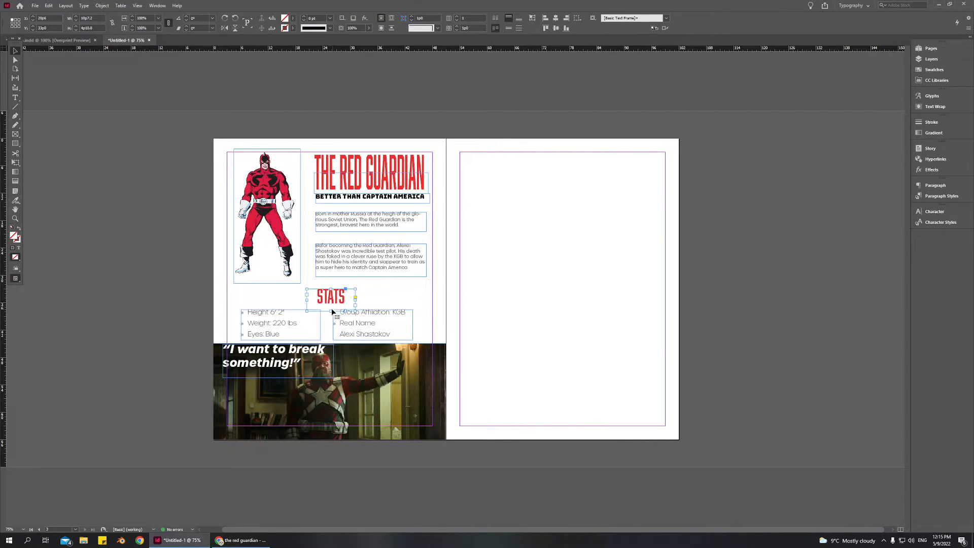
drag(330, 310, 349, 298)
click(401, 292)
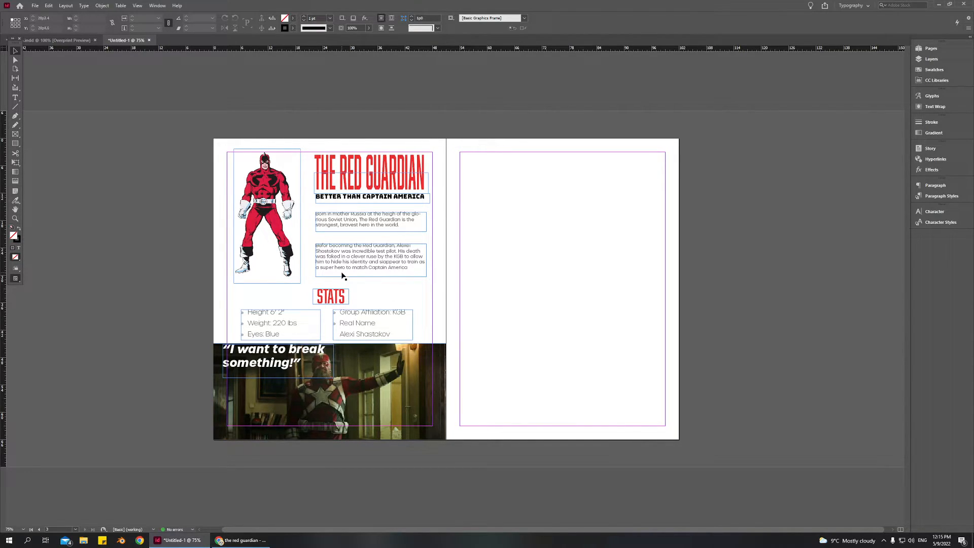
click(370, 267)
click(338, 175)
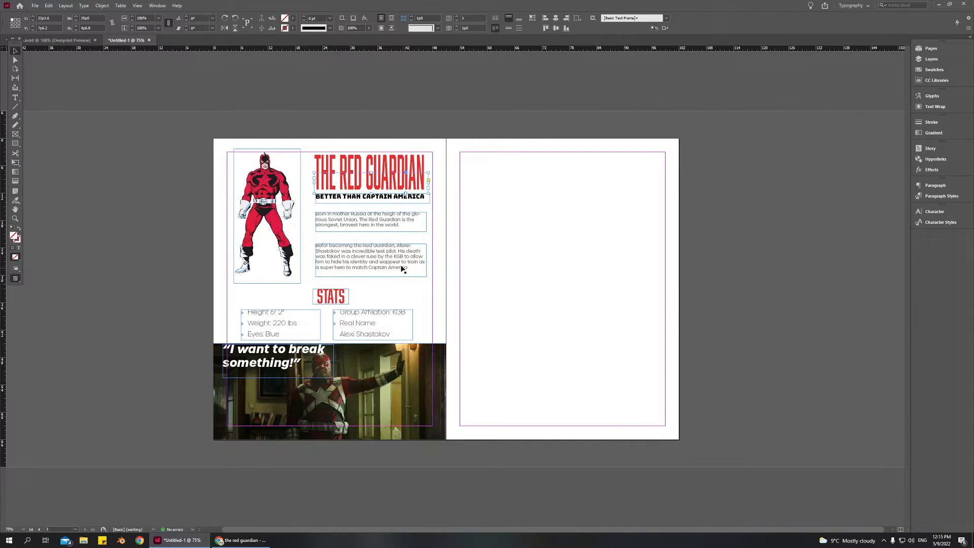
click(398, 285)
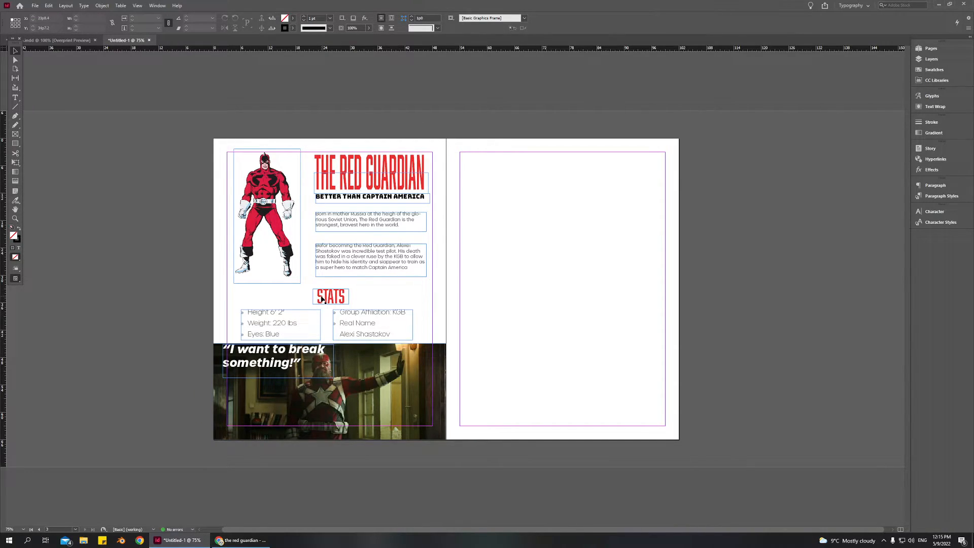
click(270, 312)
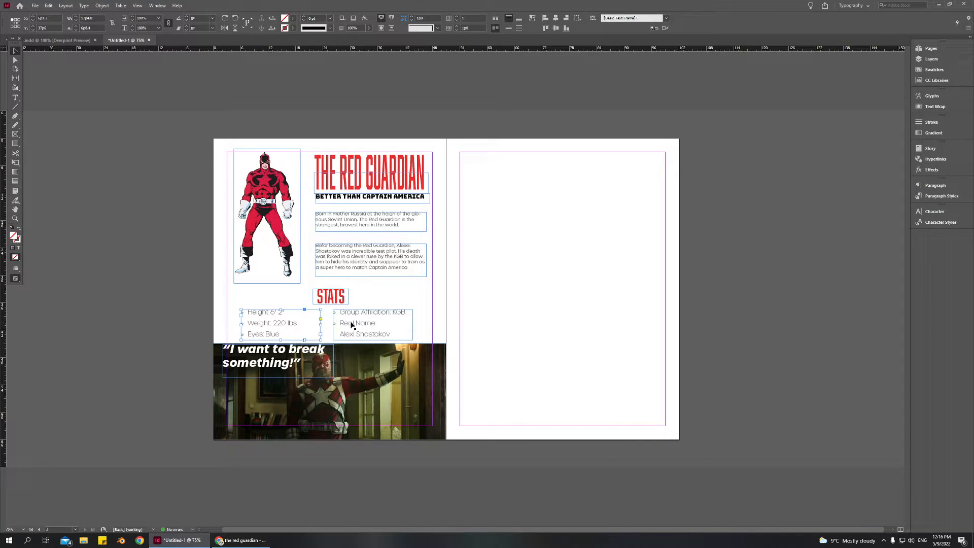
click(379, 284)
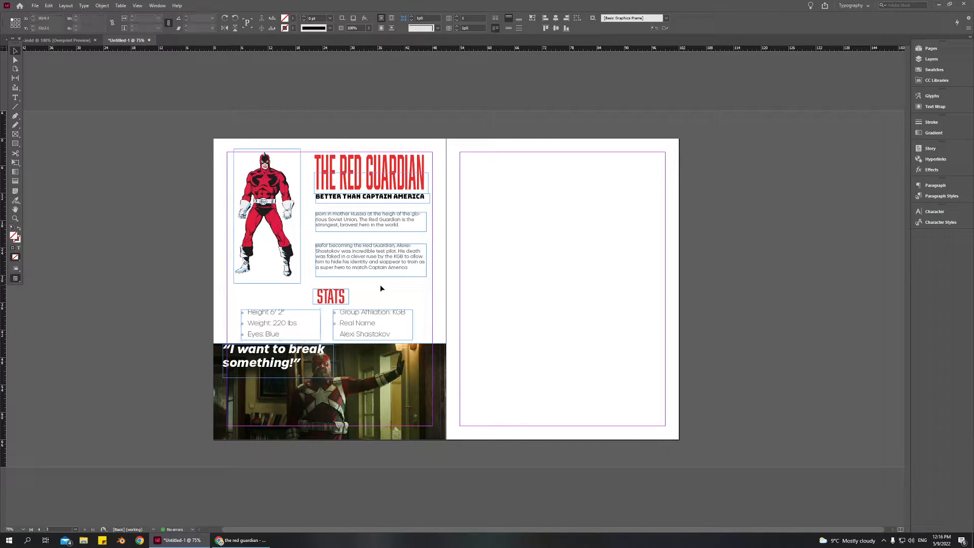
Step: Shift the STATS heading slightly right, then move both stats lists together slightly up and right beneath it
drag(332, 301, 323, 301)
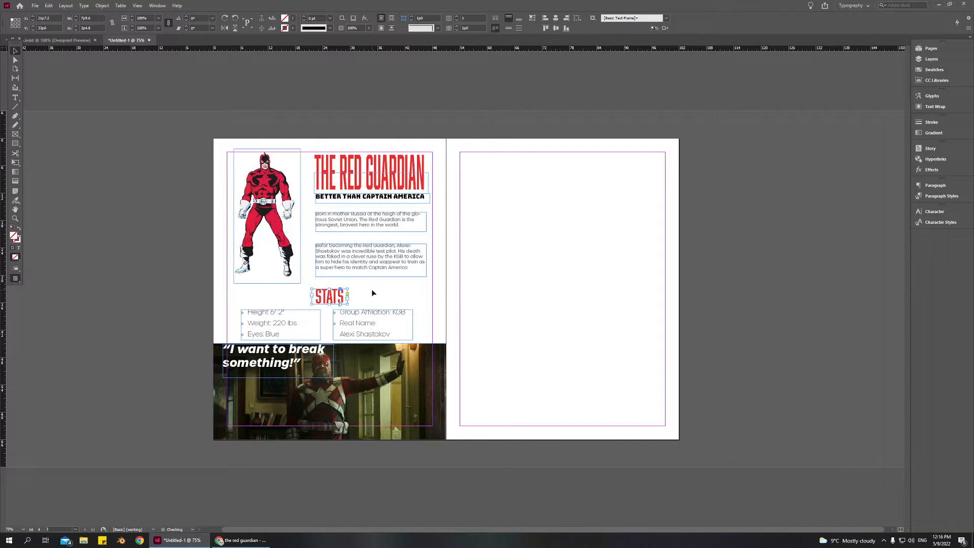
click(372, 291)
click(332, 300)
mouse_move(333, 301)
mouse_down()
mouse_move(352, 302)
mouse_move(325, 303)
mouse_move(336, 300)
mouse_up()
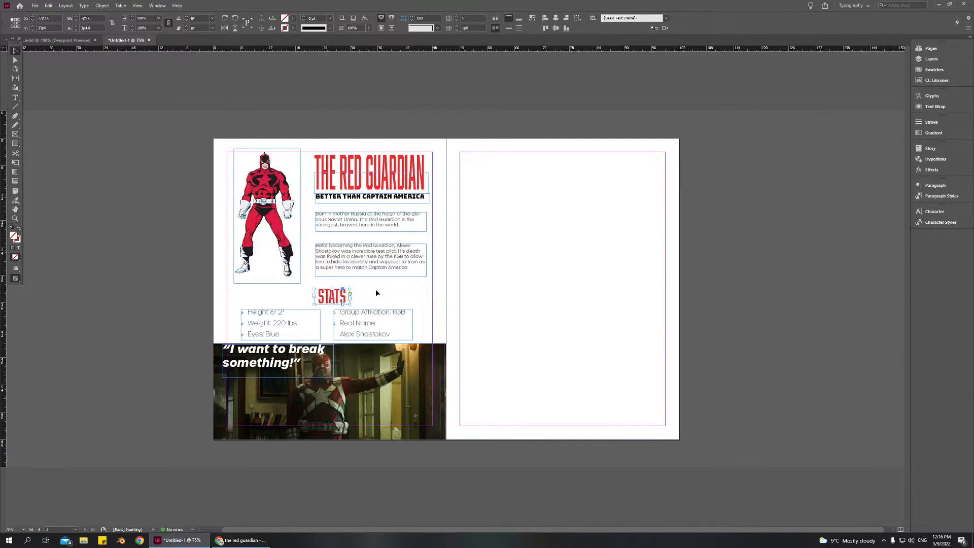
mouse_move(300, 320)
mouse_down()
mouse_move(277, 318)
mouse_move(286, 314)
mouse_up()
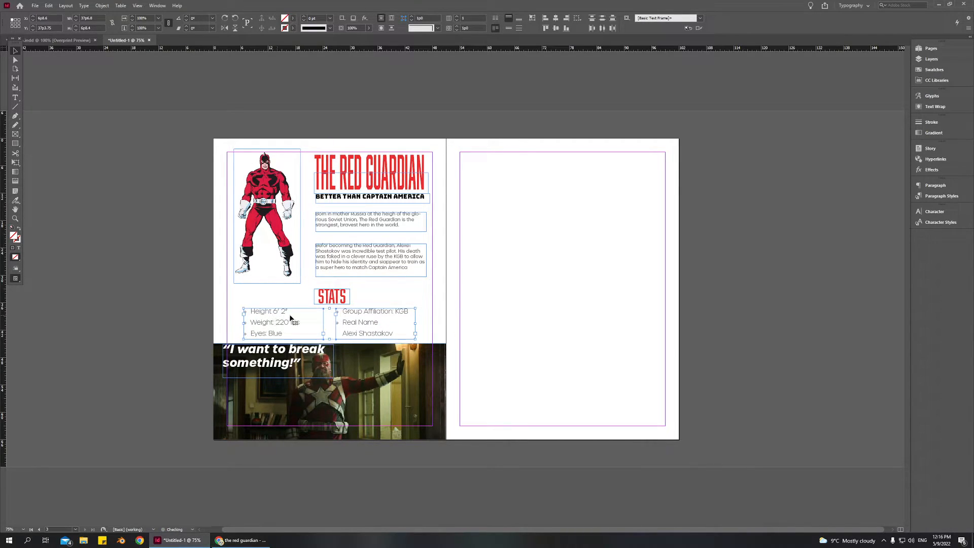
click(414, 300)
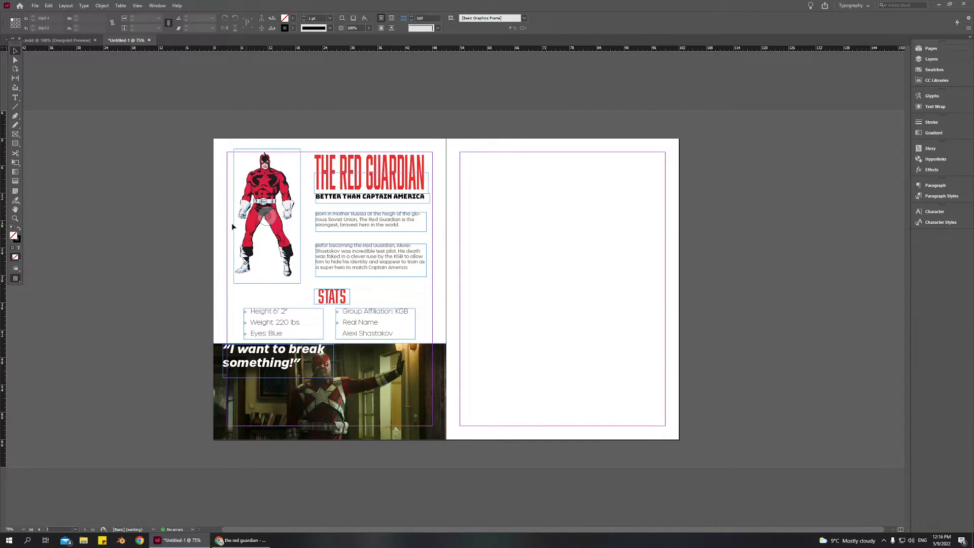
Step: Draw a bar about 21p7 by 3p4 from the page's left edge to the STATS heading and fill it with red ff1f20
click(15, 143)
drag(214, 288, 312, 303)
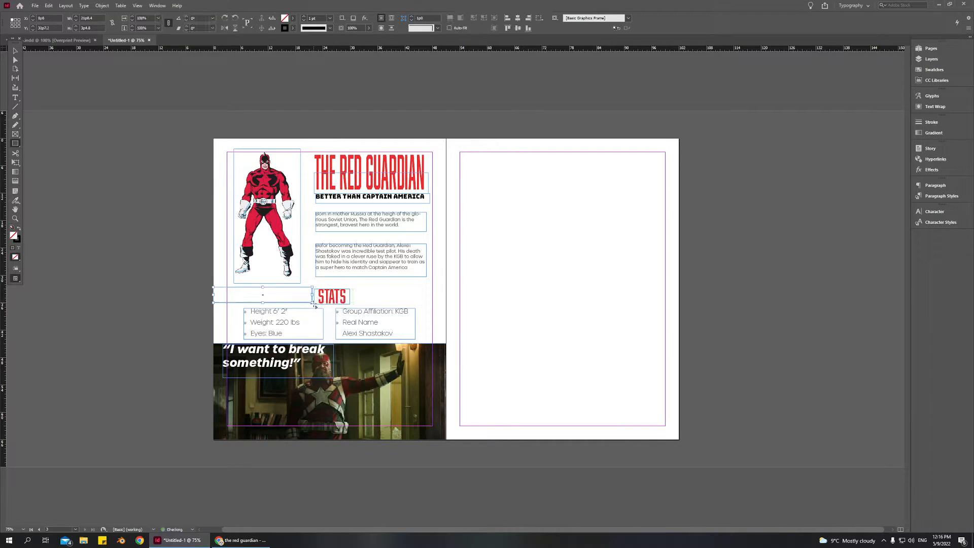
click(19, 229)
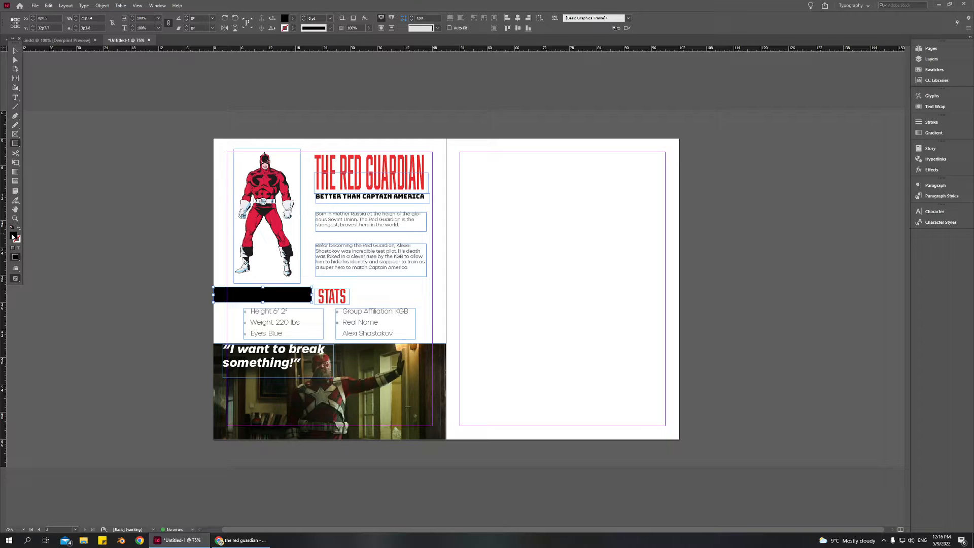
double_click(12, 235)
drag(492, 308, 492, 219)
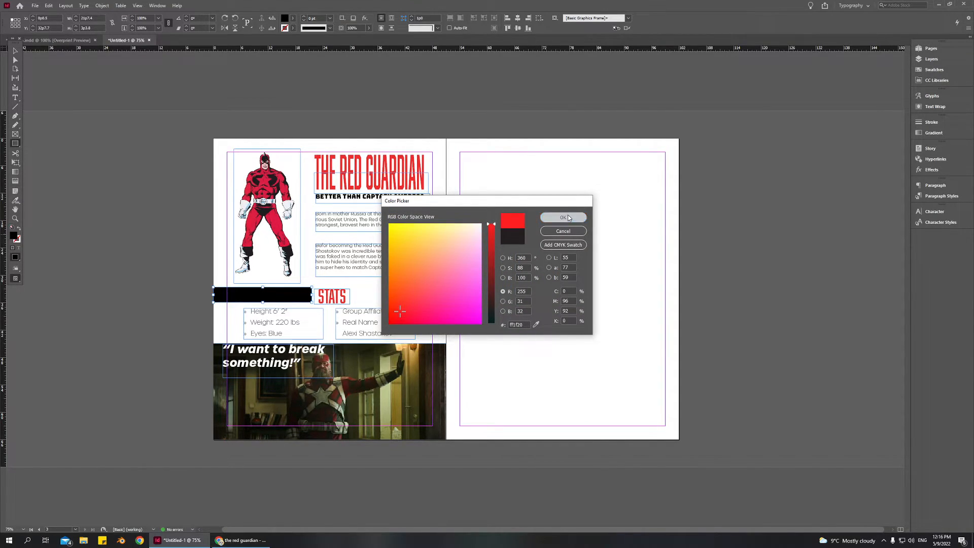
click(563, 217)
Step: Adjust the red bar's top and bottom edges to line up with the height of the STATS lettering
click(15, 51)
scroll(299, 325, up, 3)
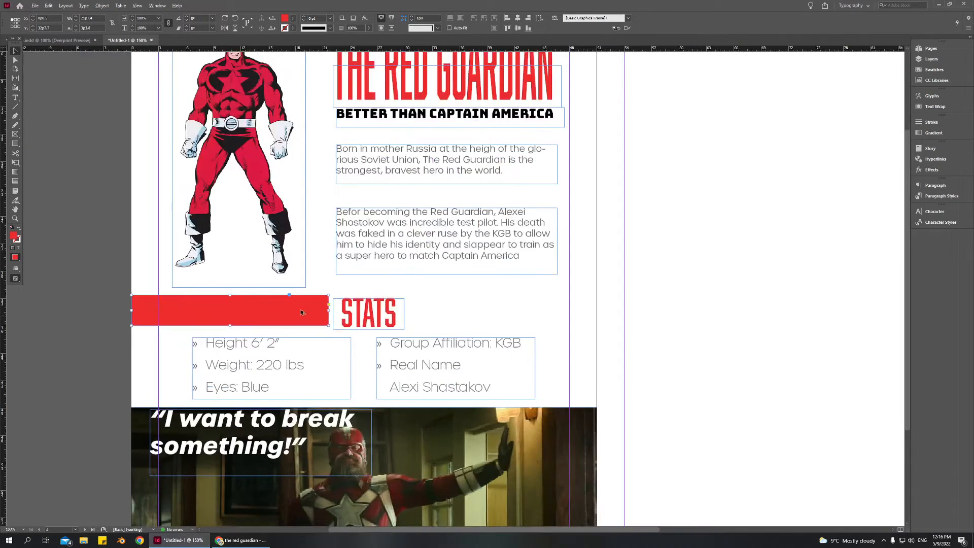
scroll(350, 357, down, 2)
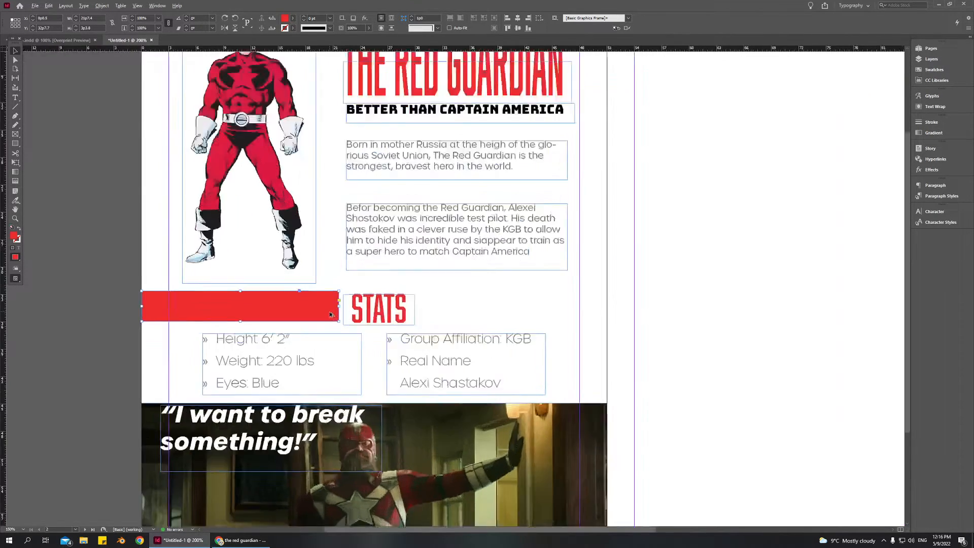
scroll(334, 319, up, 4)
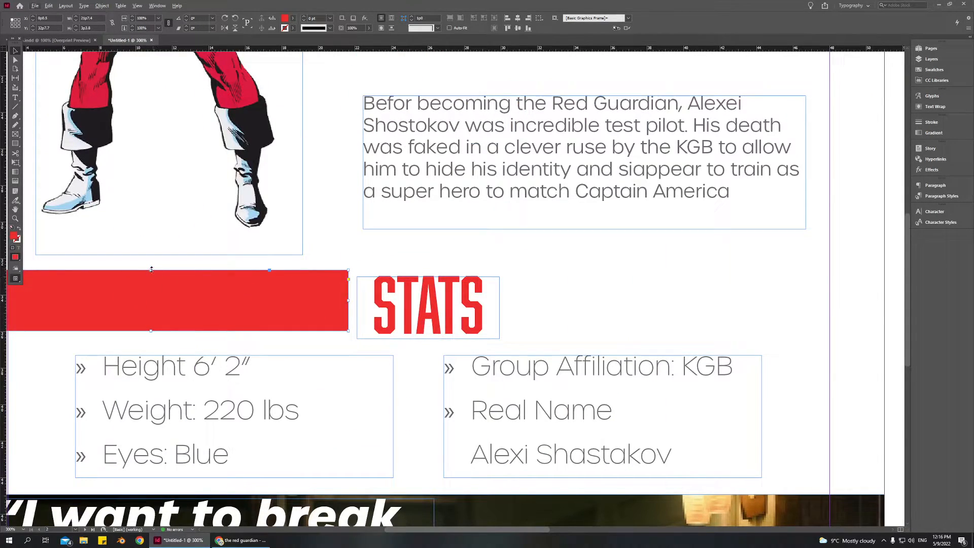
drag(151, 270, 151, 277)
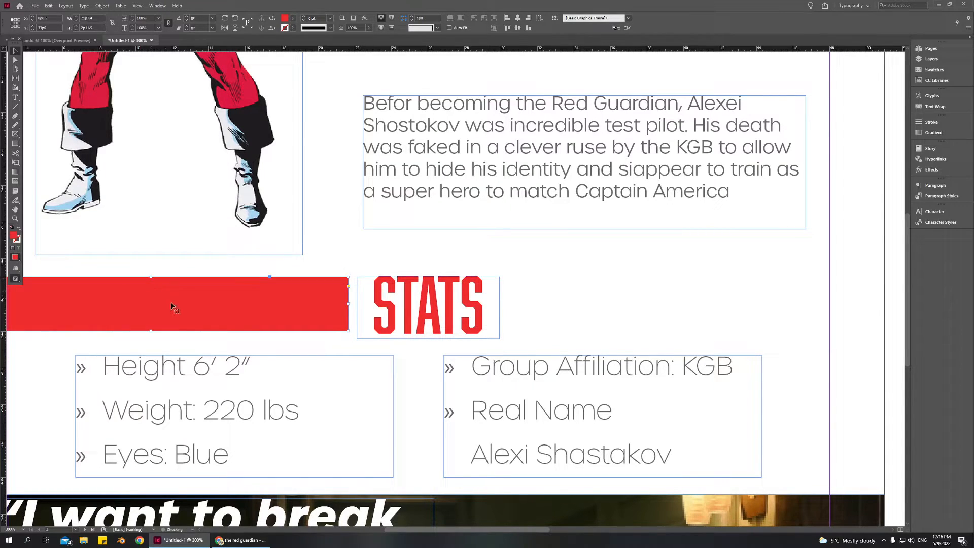
drag(150, 332, 149, 336)
click(423, 363)
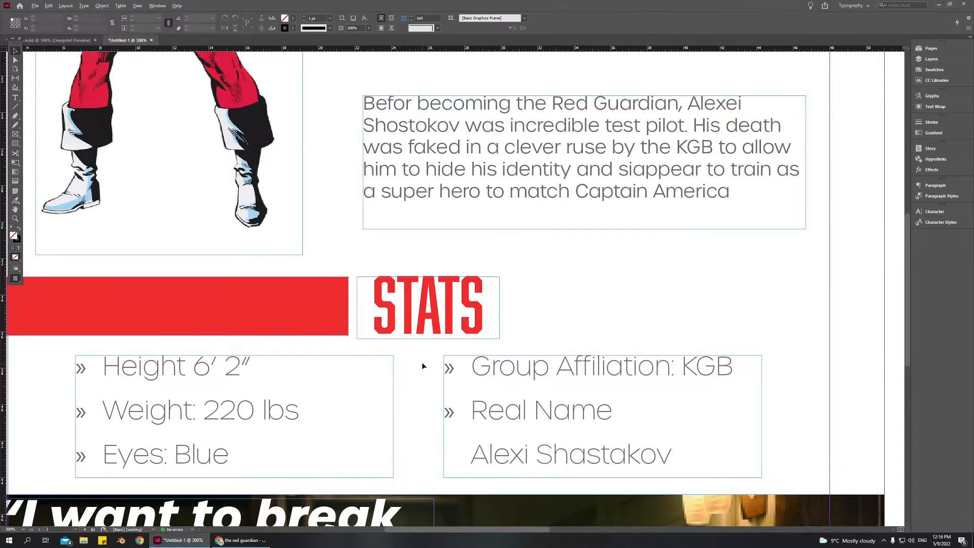
key(ctrl+1)
key(ctrl+minus)
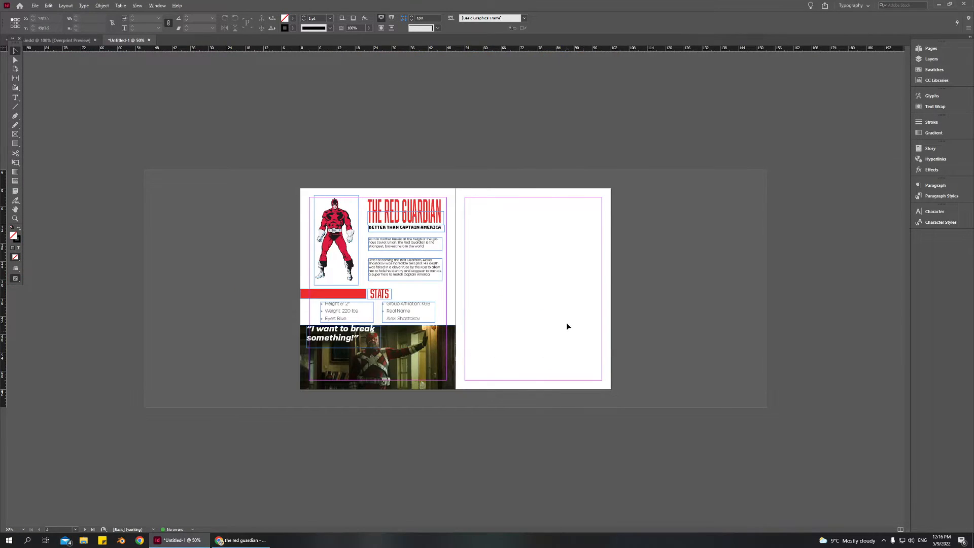
key(ctrl+1)
key(ctrl+minus)
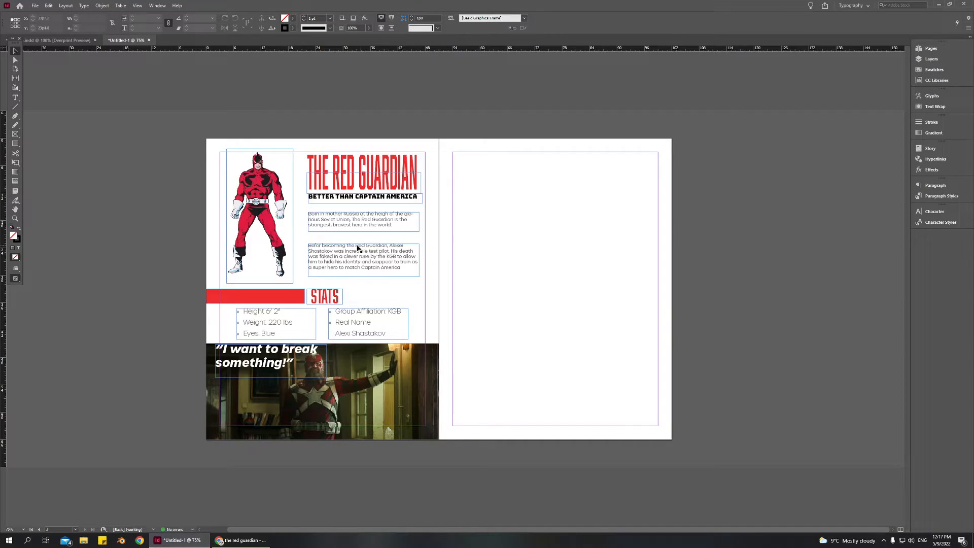
Step: Correct the first word of the second body paragraph to "Before"
double_click(314, 252)
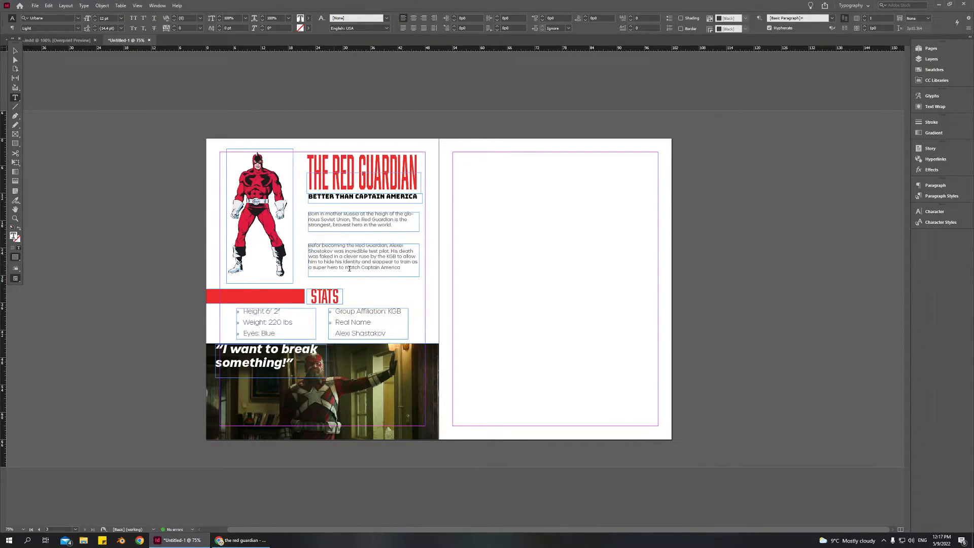
text(e)
click(16, 51)
click(130, 298)
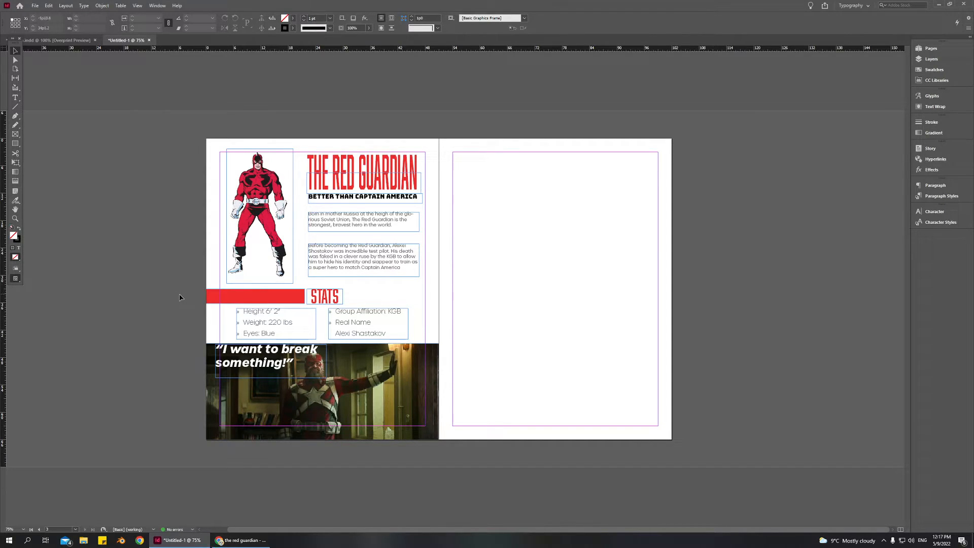
Step: Turn on Overprint Preview and hide the guides to view the spread without frame edges and margins
click(133, 6)
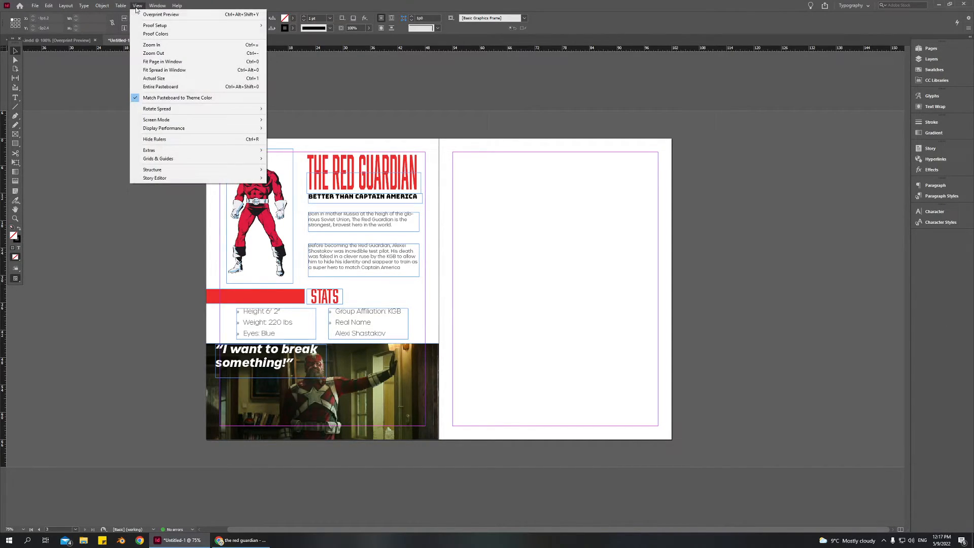
click(152, 14)
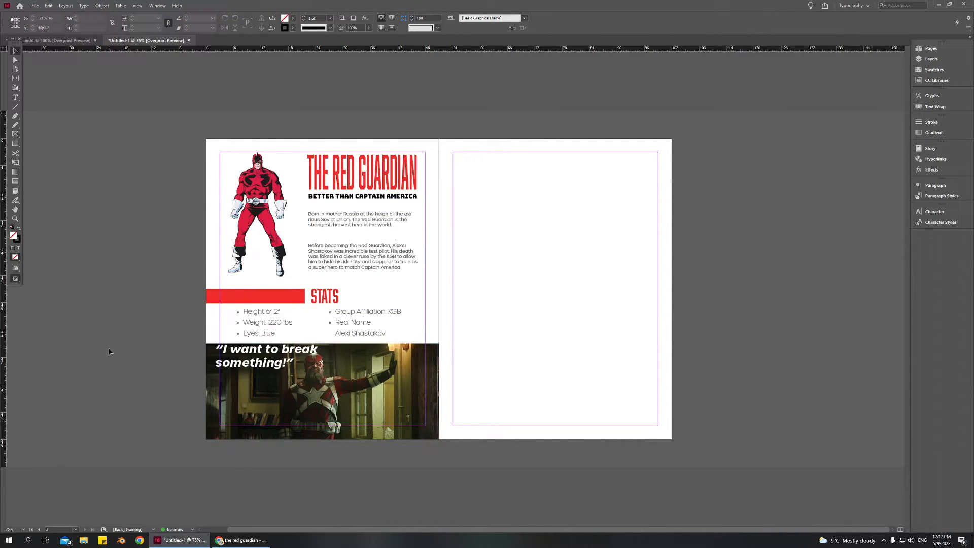
click(137, 6)
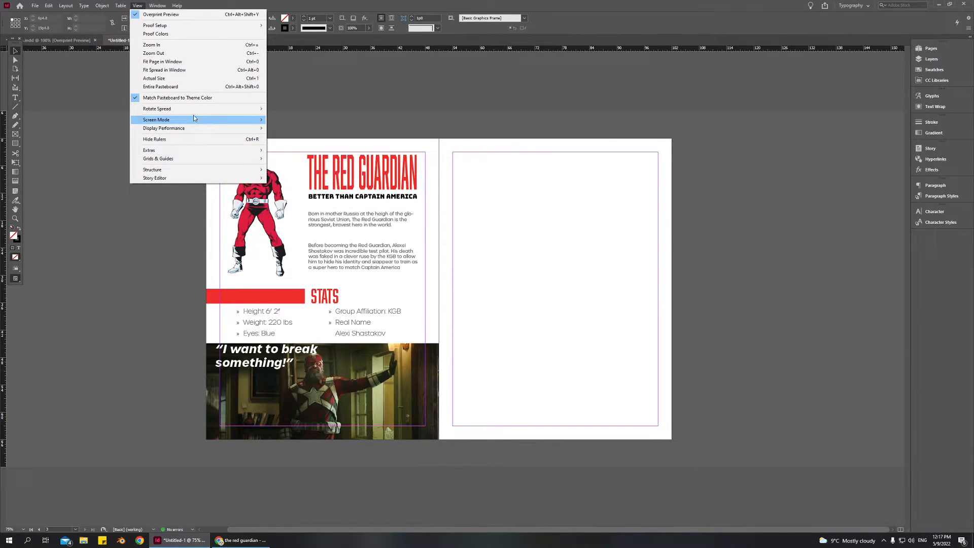
mouse_move(204, 157)
click(290, 159)
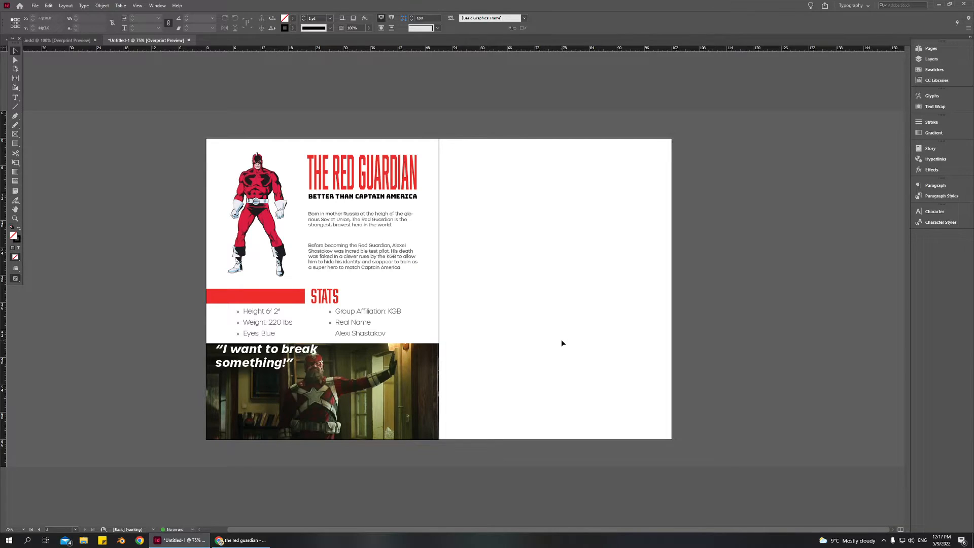
Step: Nudge the red bar and the STATS heading together slightly up, away from the stats lists
drag(376, 293, 245, 306)
key(Up)
key(Up)
key(Up)
key(Up)
key(Up)
click(431, 276)
click(380, 258)
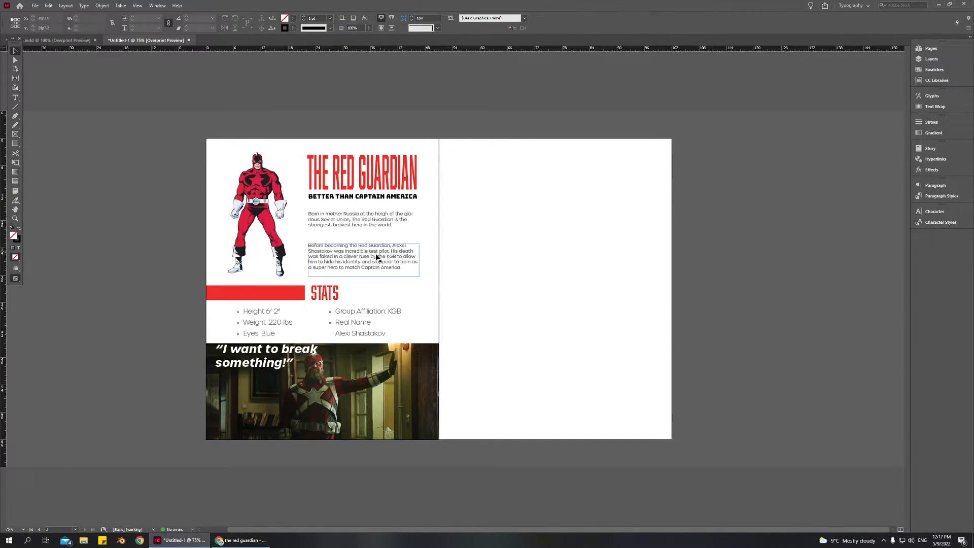
Step: Insert a forced line break before "glorious" in the first body paragraph to keep the word unhyphenated
double_click(399, 216)
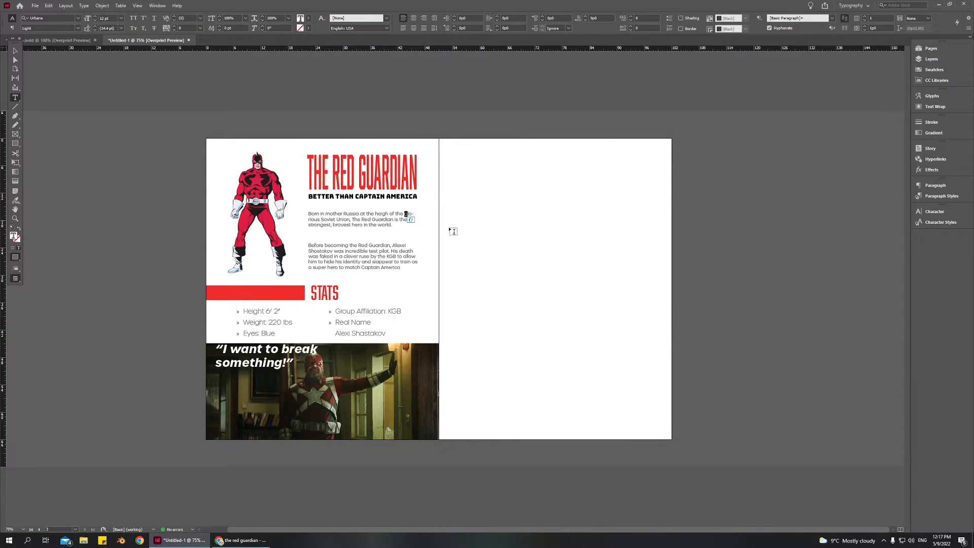
key(shift+Return)
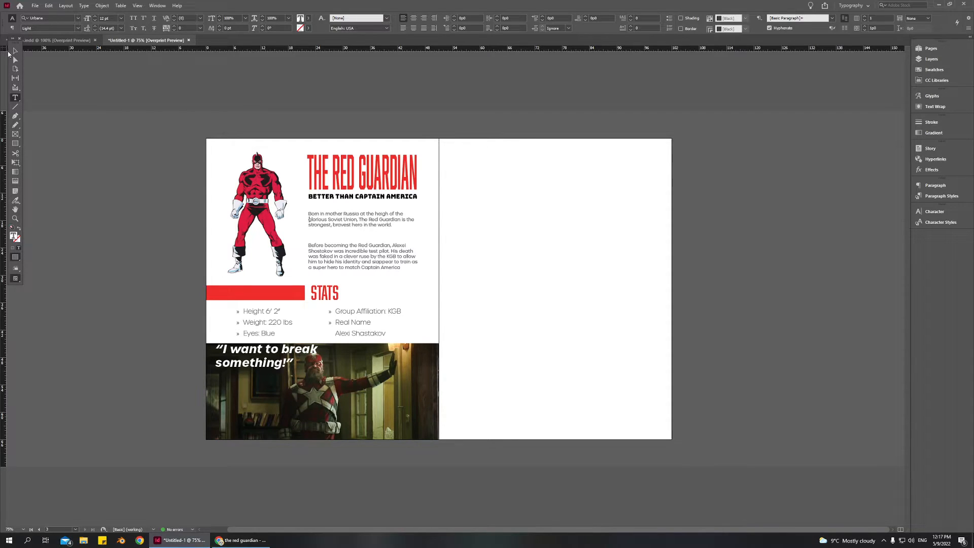
click(16, 51)
click(161, 283)
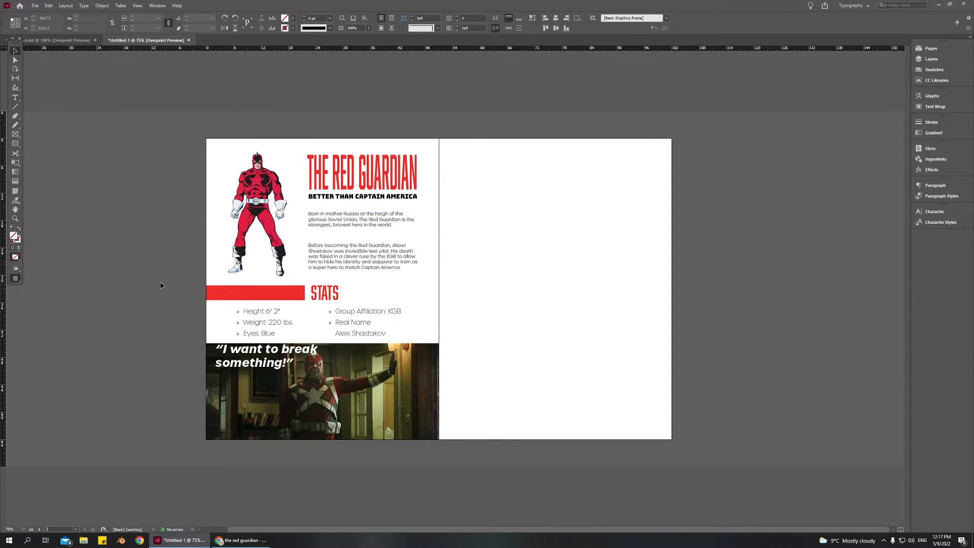
Step: Nudge the second body paragraph's frame up closer to the first paragraph
click(375, 252)
key(Up)
key(Up)
key(Up)
key(Up)
key(Up)
key(Up)
key(Up)
key(Up)
key(Up)
key(Up)
key(Up)
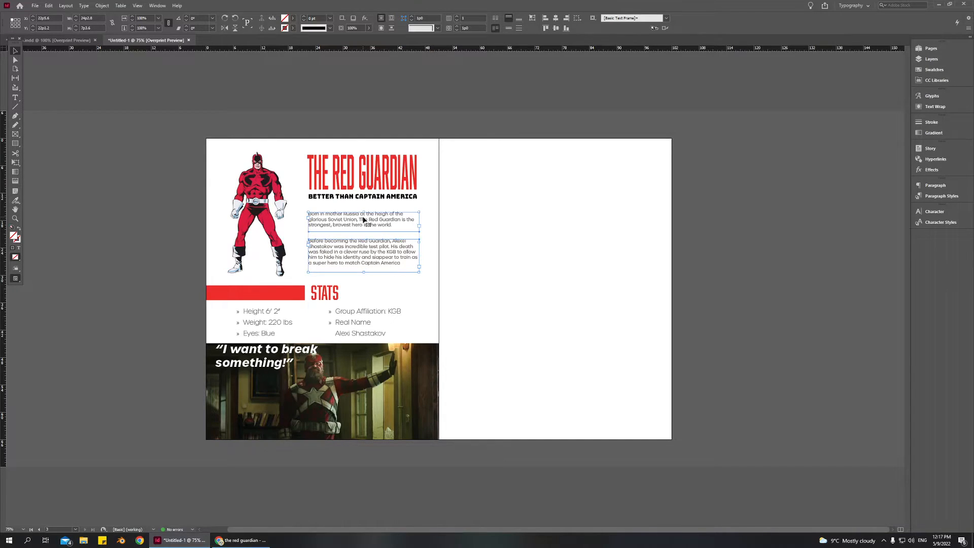
Step: Set the leading of both body paragraphs to 20 pt
shift+click(363, 219)
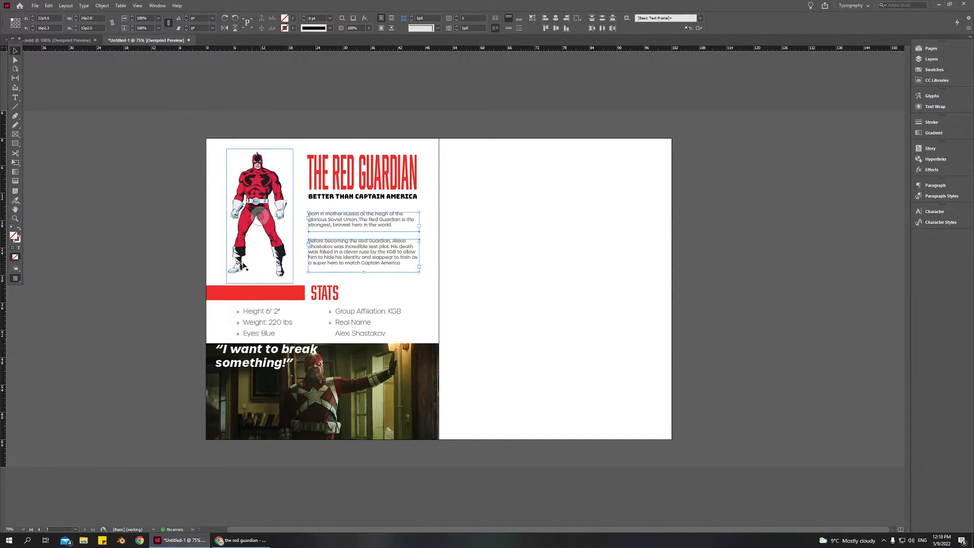
click(15, 97)
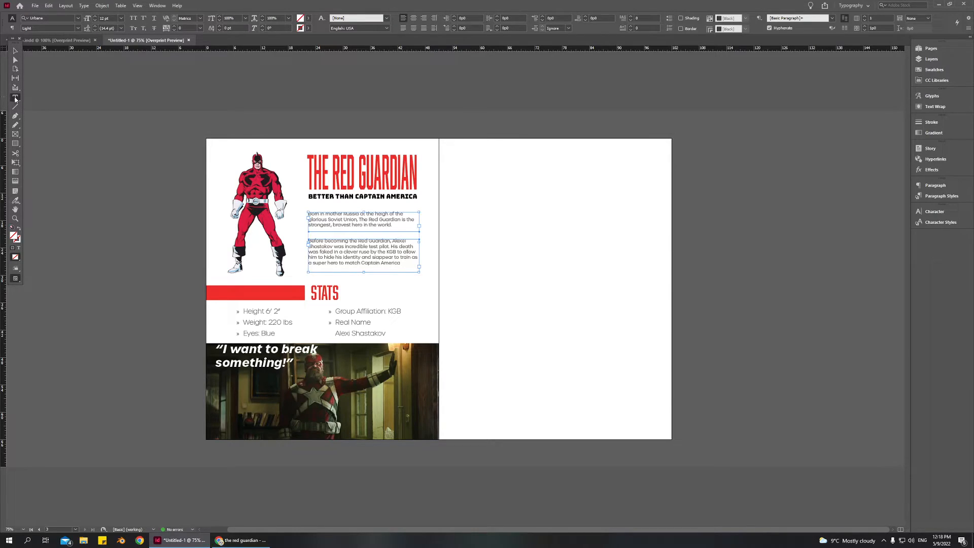
click(96, 27)
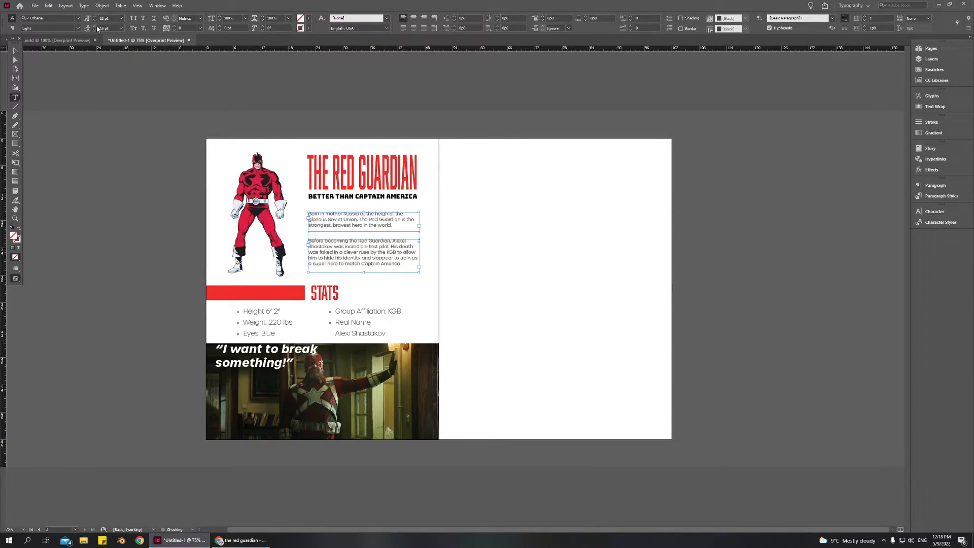
click(96, 27)
click(96, 27)
click(97, 27)
click(95, 27)
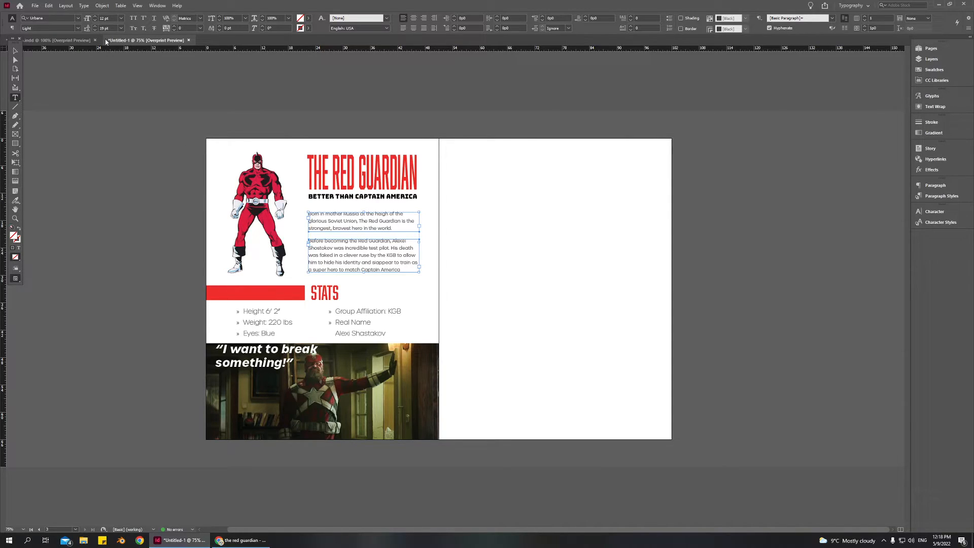
click(96, 27)
click(15, 51)
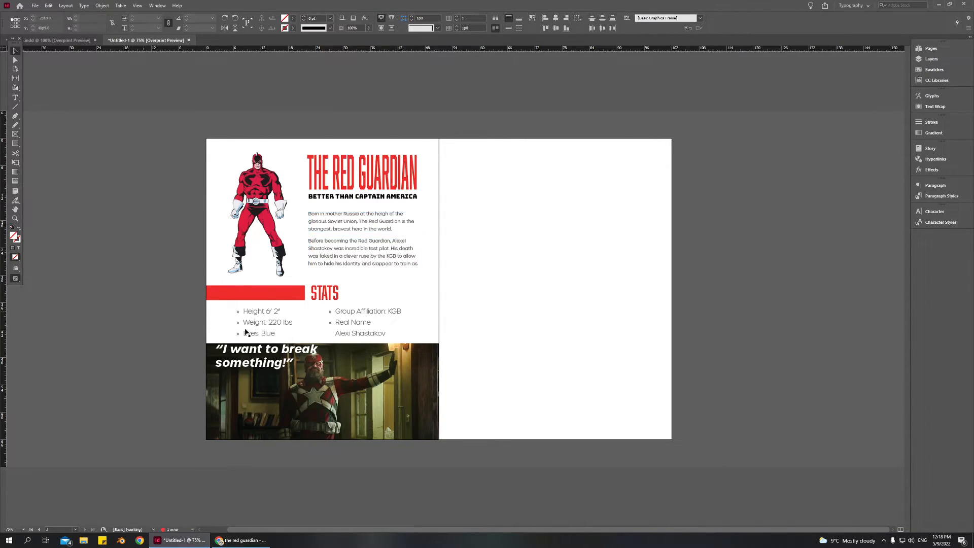
Step: Extend the second body paragraph's frame downward to fit all its text and nudge the frame slightly down
click(357, 271)
drag(364, 274, 360, 281)
key(Down)
key(Down)
key(Down)
key(Down)
key(Down)
key(Down)
key(Down)
key(Down)
key(Down)
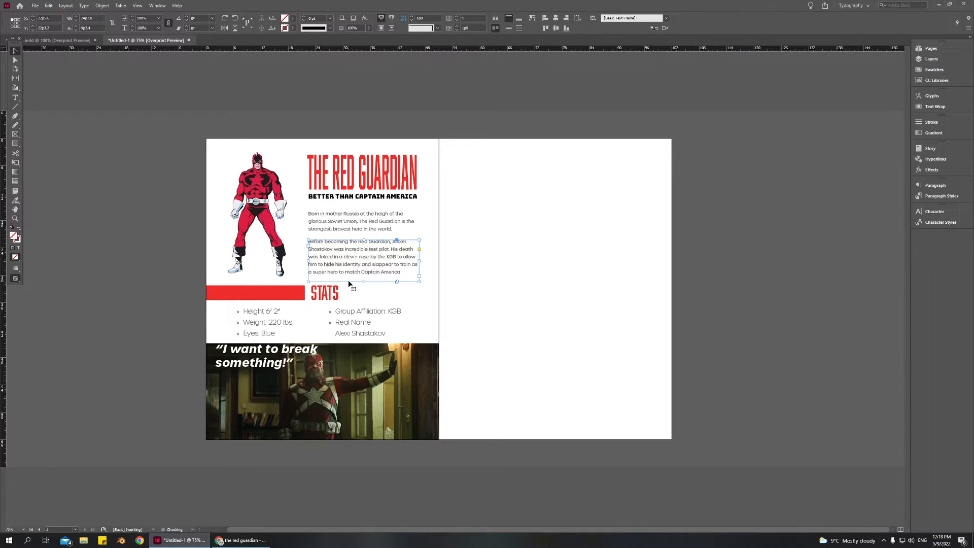
Step: Nudge the first body paragraph slightly up towards the subtitle
click(313, 219)
key(Up)
key(Up)
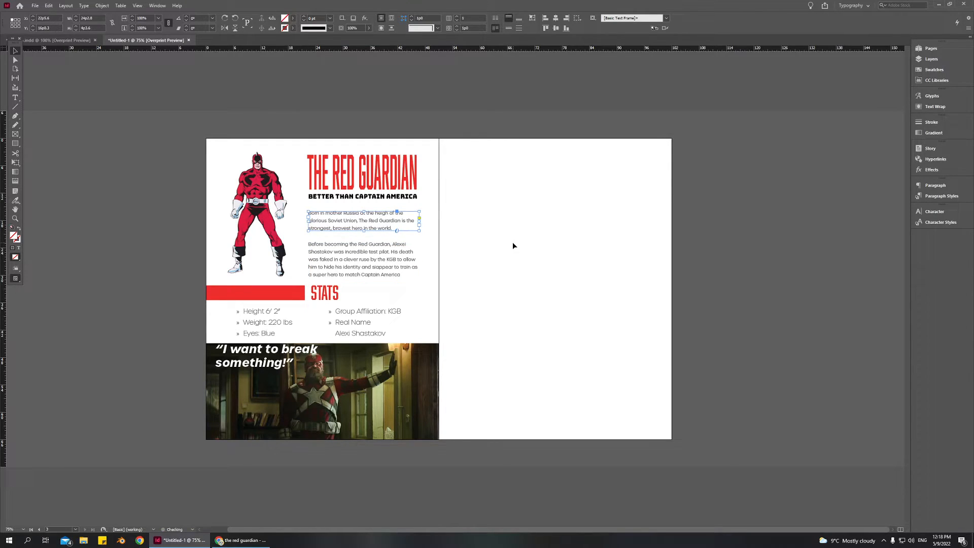
click(512, 242)
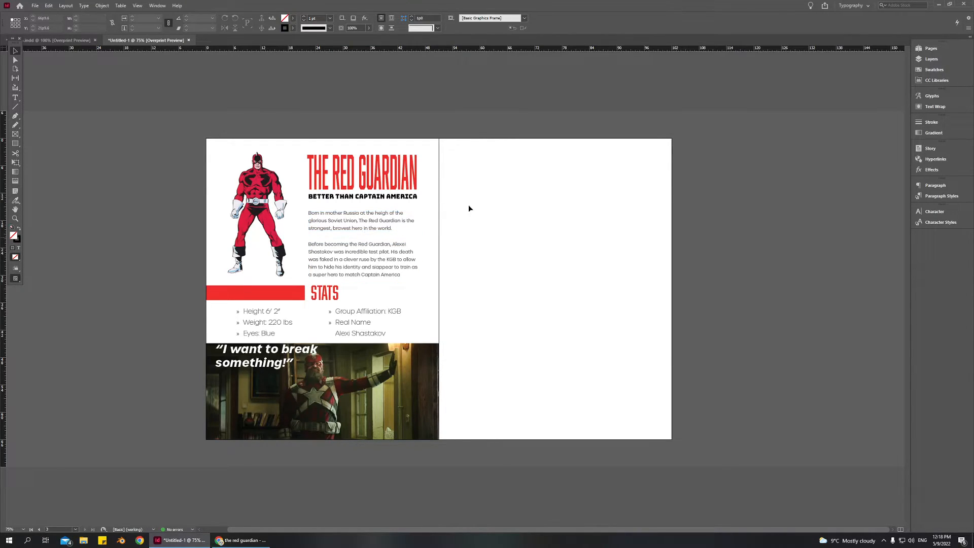
Step: Turn off Overprint Preview and show the guides again
click(138, 6)
click(155, 14)
click(138, 5)
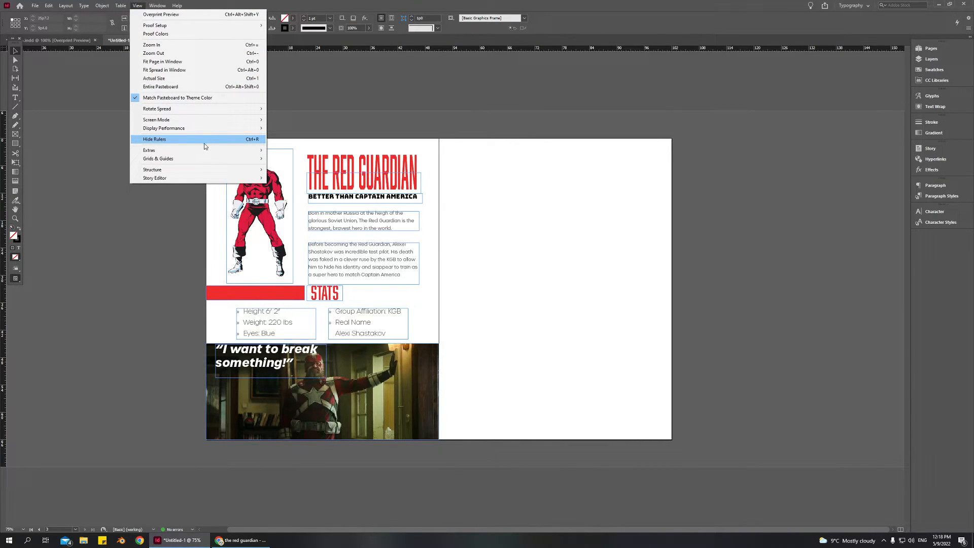
mouse_move(228, 159)
click(311, 162)
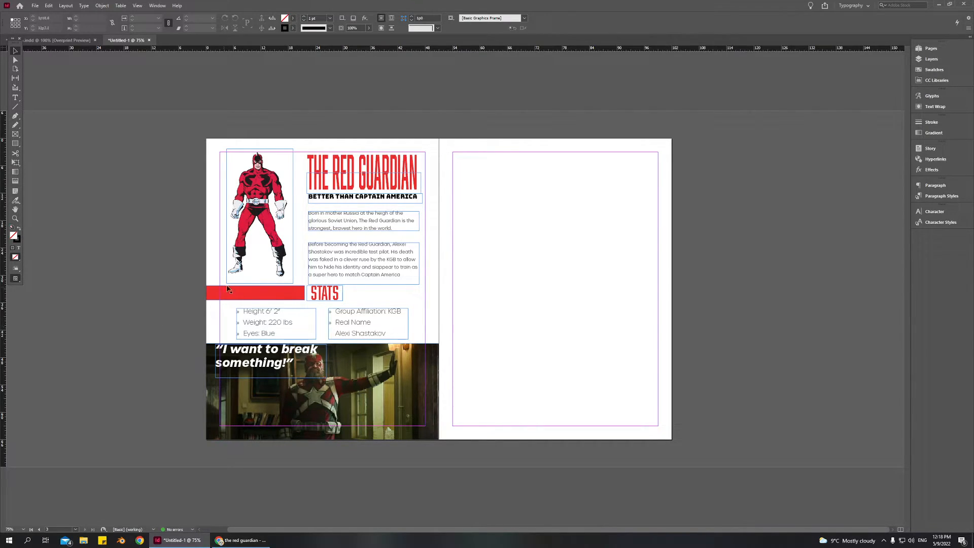
Step: Hide the rulers and show them again
scroll(348, 250, up, 1)
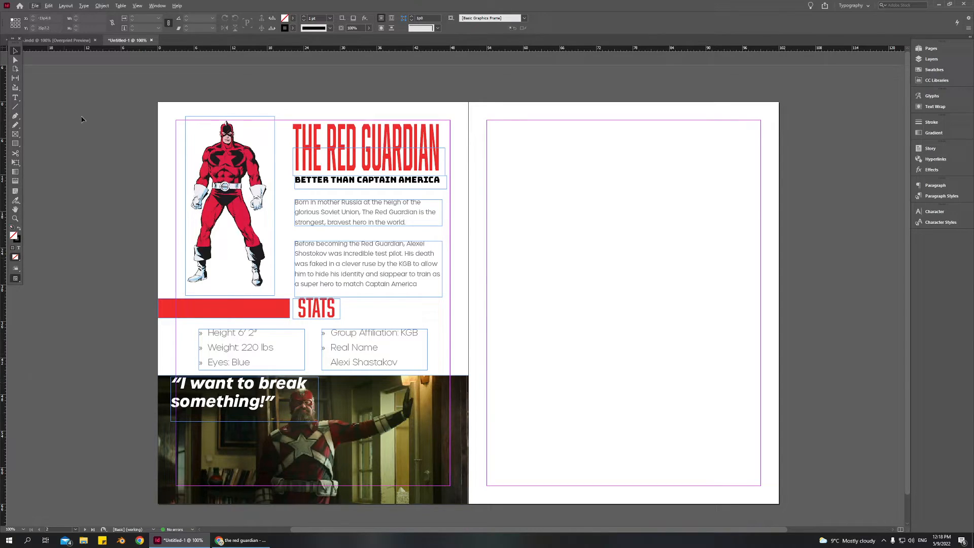
click(143, 8)
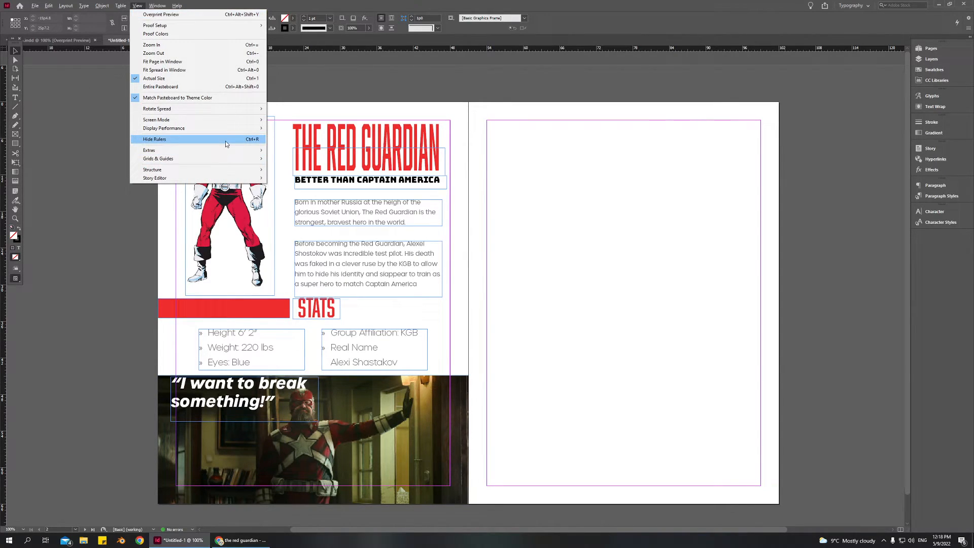
click(154, 139)
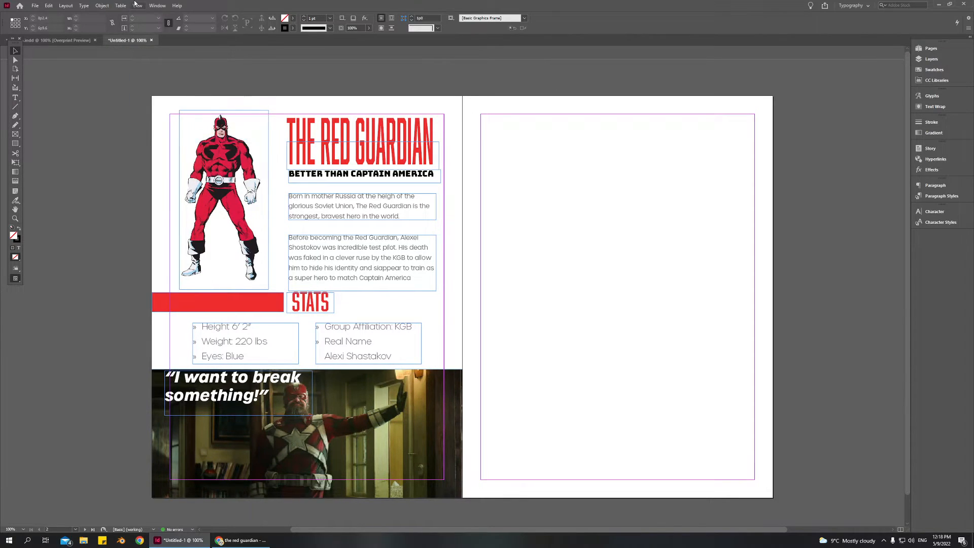
click(137, 6)
click(162, 140)
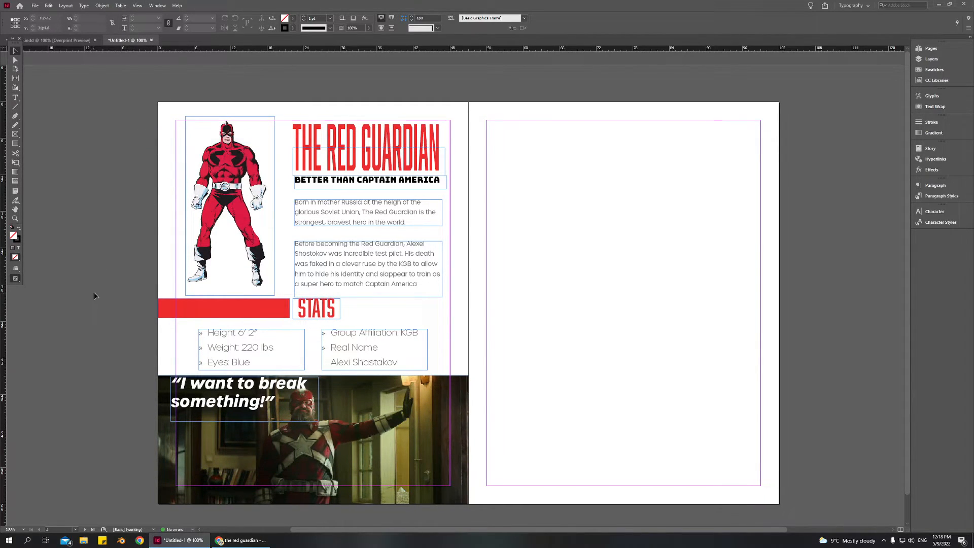
Step: Add a vertical ruler guide along the left edge of the body text and nudge the title right to align with it
drag(5, 385, 295, 373)
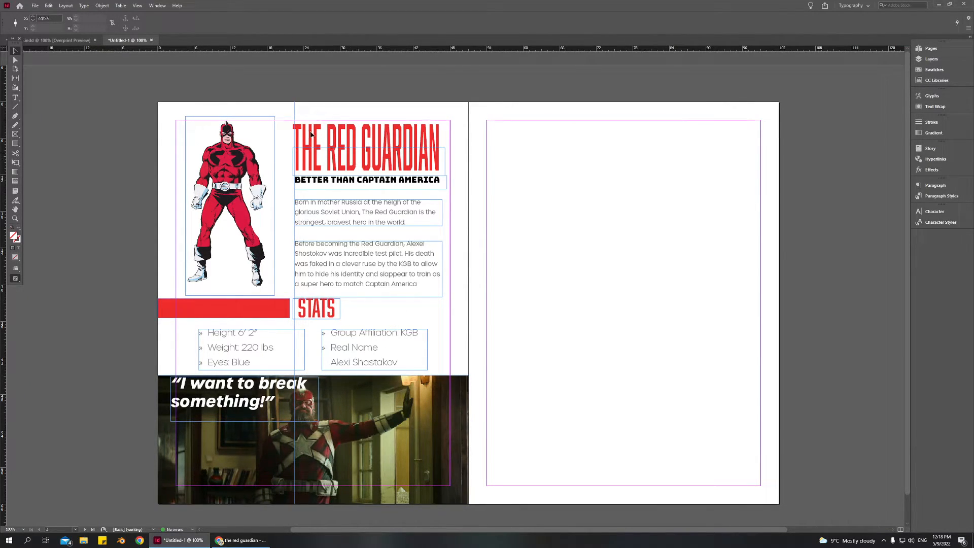
click(313, 158)
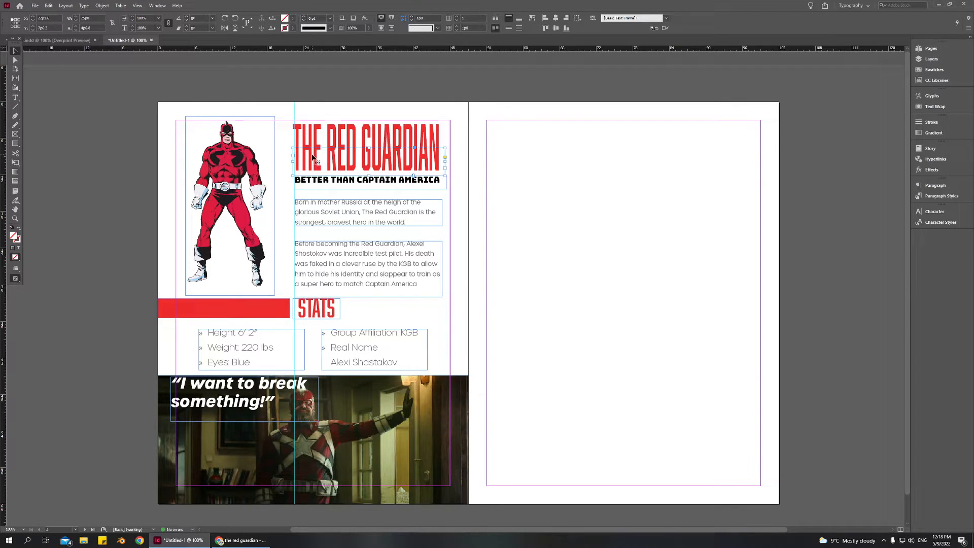
key(Up)
key(Right)
key(Right)
key(Right)
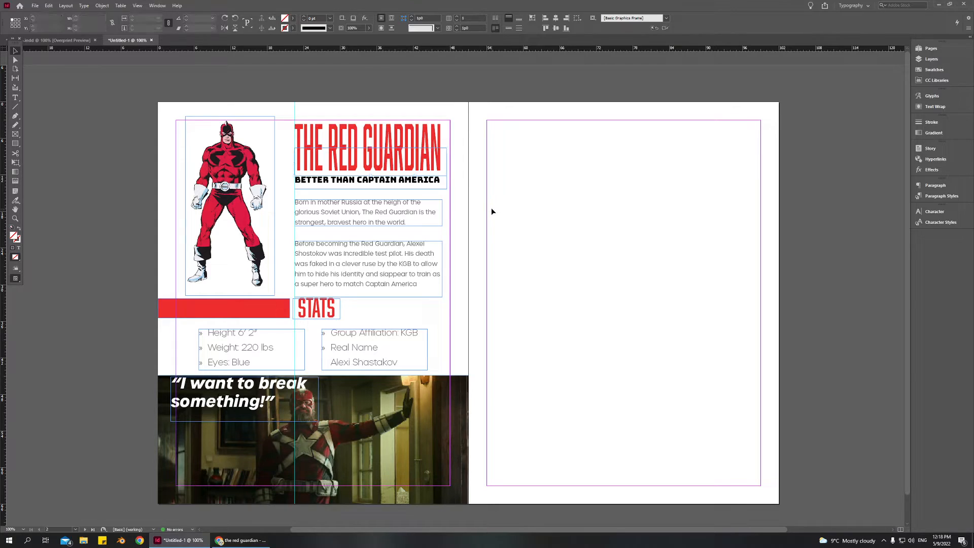
Step: Add a horizontal ruler guide level with the bottom of the hero's boots
click(486, 240)
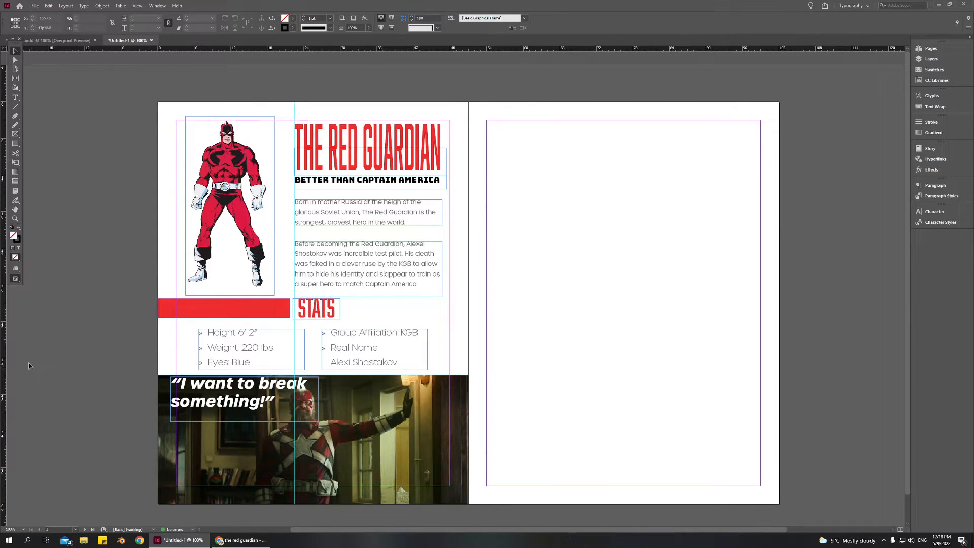
drag(190, 52, 96, 287)
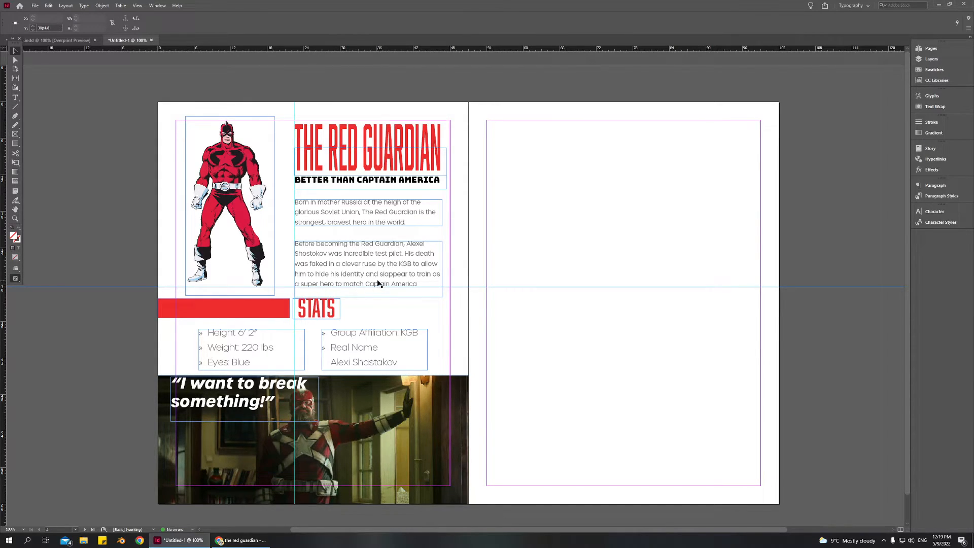
Step: End the second body paragraph with a period and shorten its frame to just below the last line
double_click(390, 283)
click(420, 287)
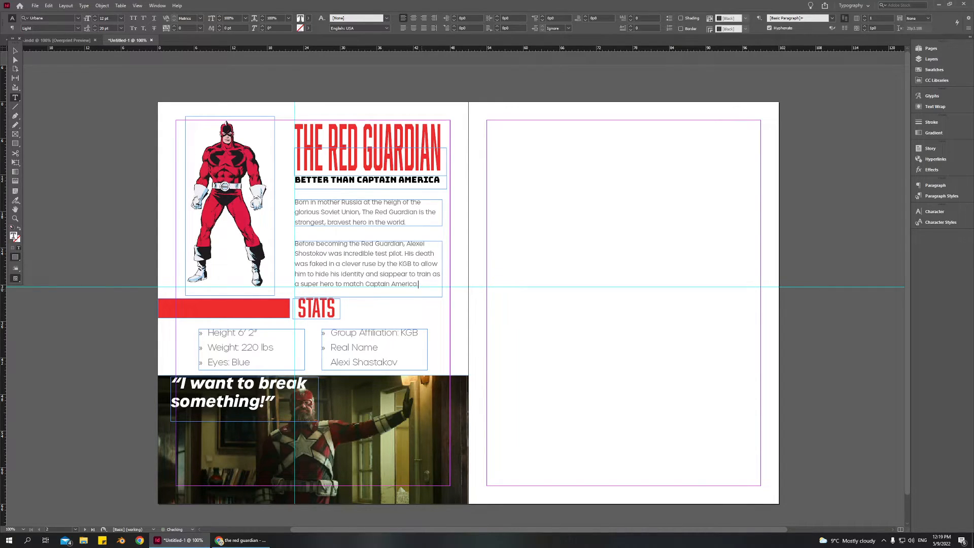
click(15, 50)
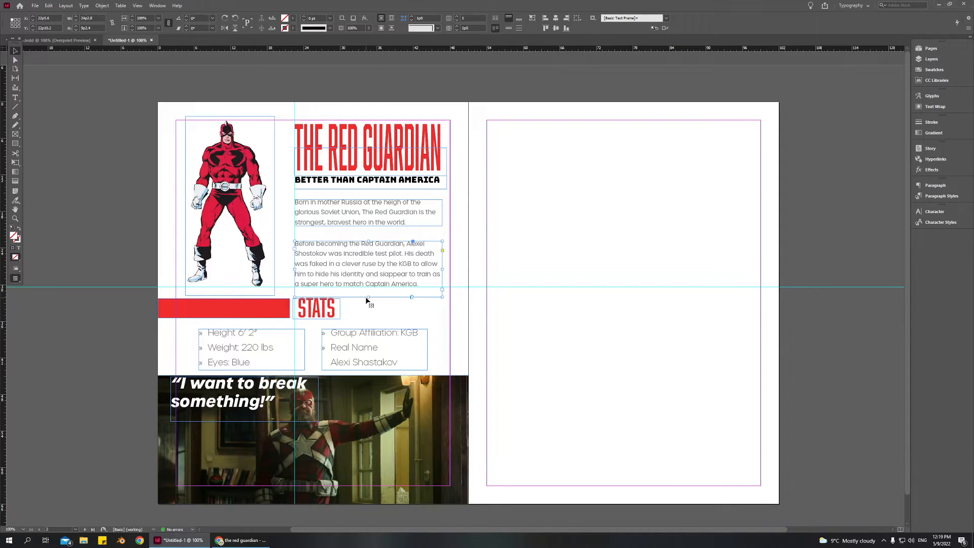
drag(368, 297, 367, 291)
click(498, 313)
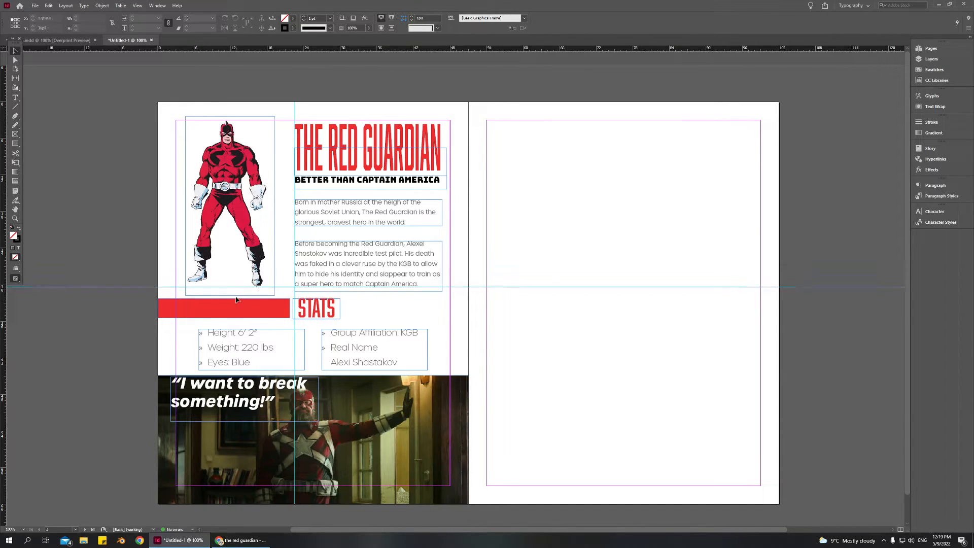
Step: Add a horizontal ruler guide on the left page along the base of the STATS heading's letters
scroll(238, 338, up, 4)
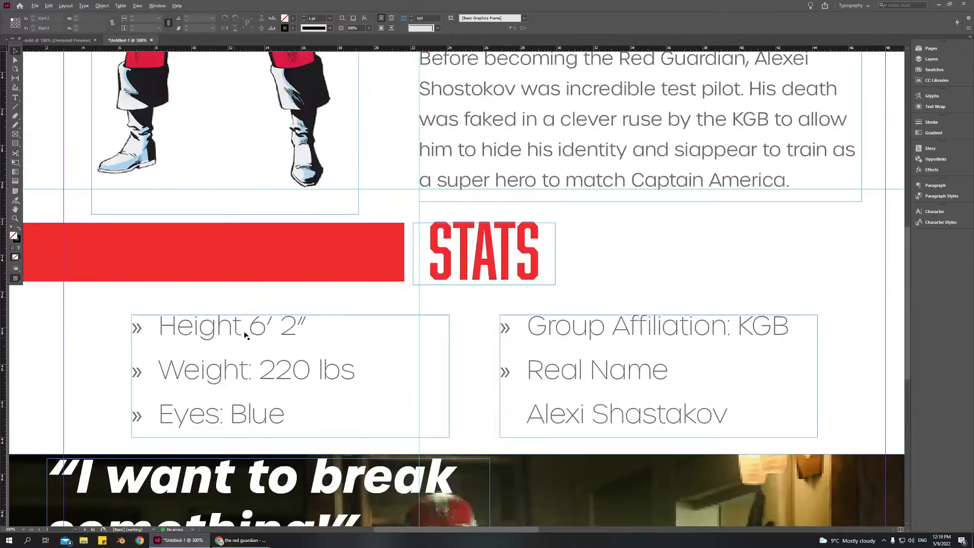
drag(387, 49, 407, 276)
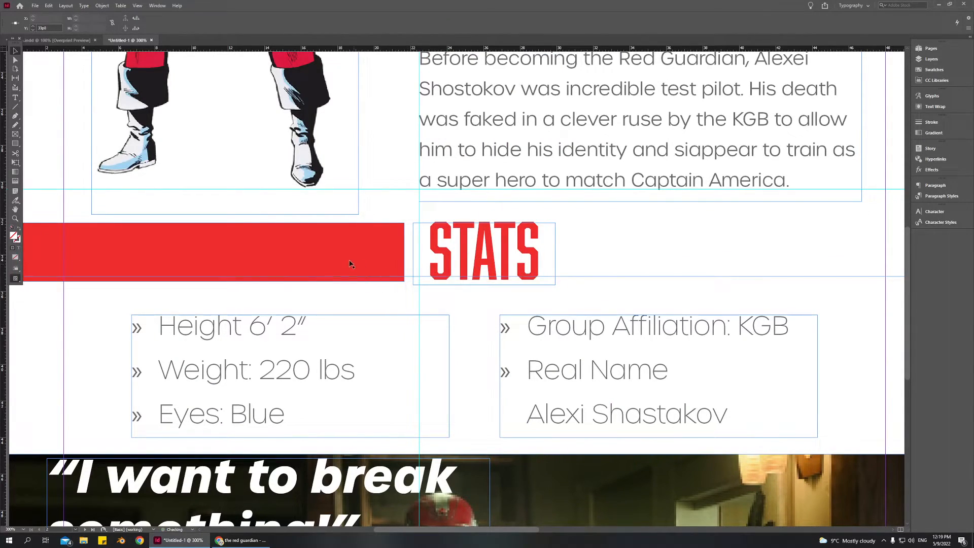
key(Delete)
drag(393, 57, 735, 280)
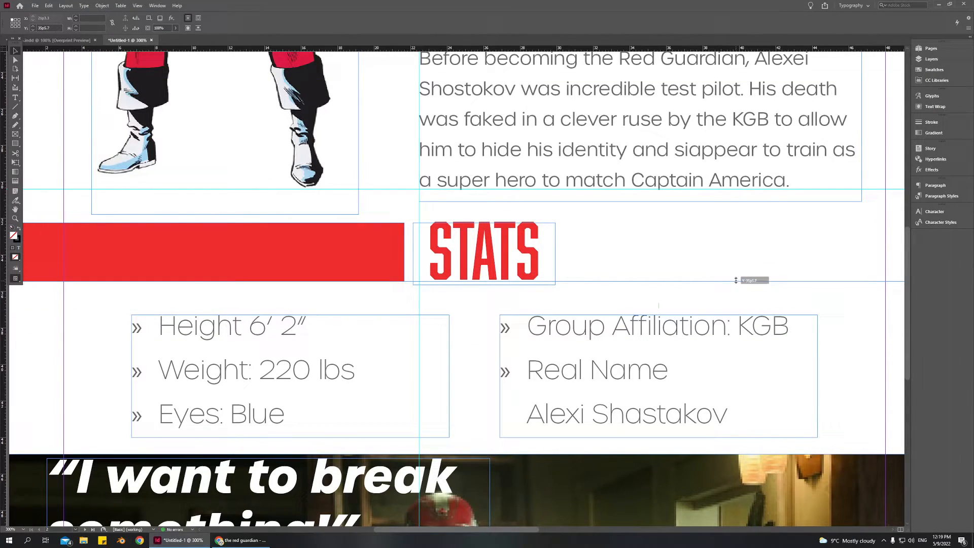
Step: Shorten the red bar's lower edge so it ends on the guide at the base of the STATS heading
click(315, 270)
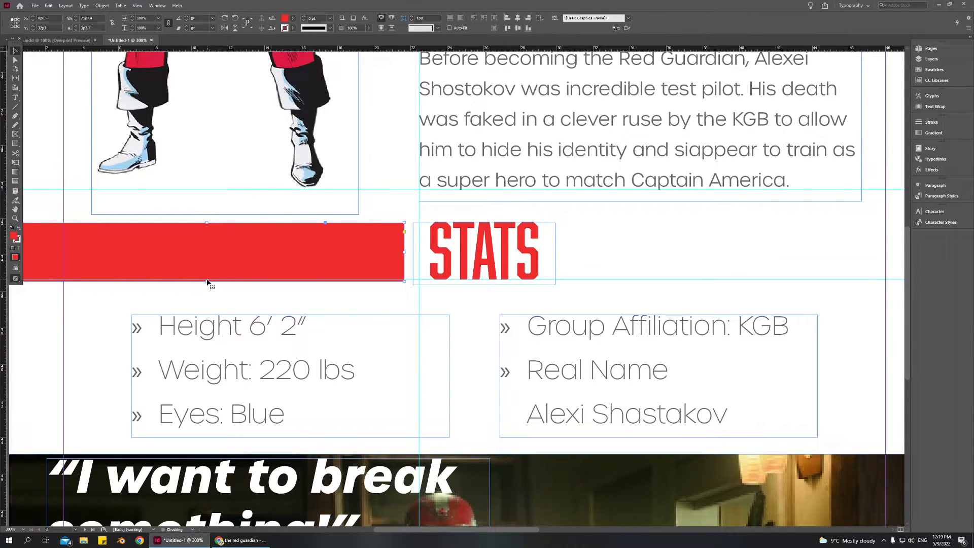
drag(215, 284, 215, 282)
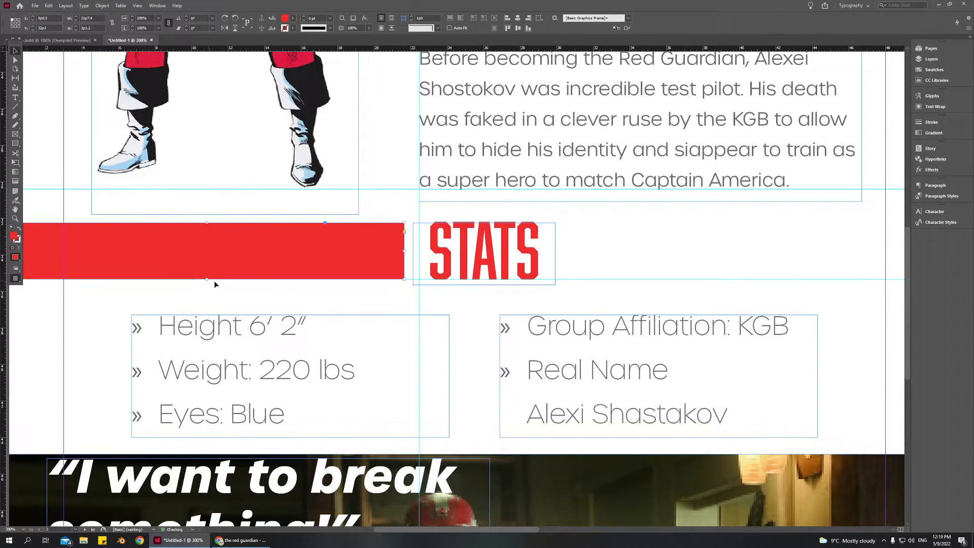
click(623, 262)
Step: Nudge both stats lists up together so they sit closer beneath the red bar and STATS heading
key(ctrl+1)
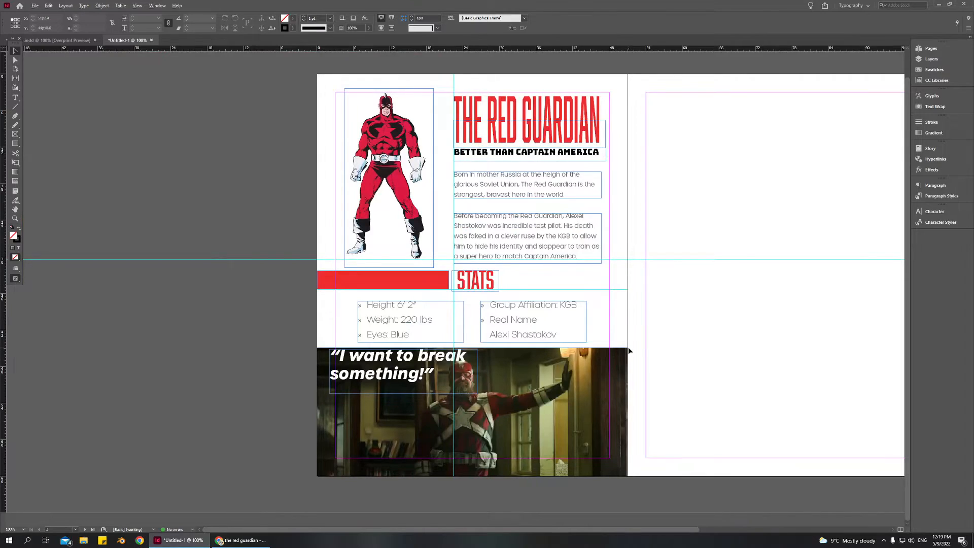
key(ctrl+minus)
click(400, 327)
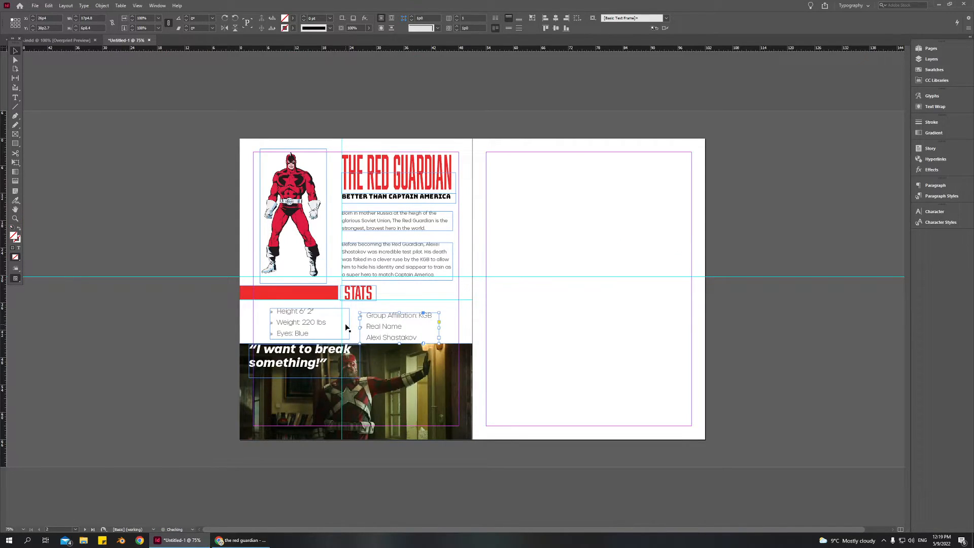
shift+click(316, 330)
key(Up)
key(Up)
key(Up)
key(Up)
key(Down)
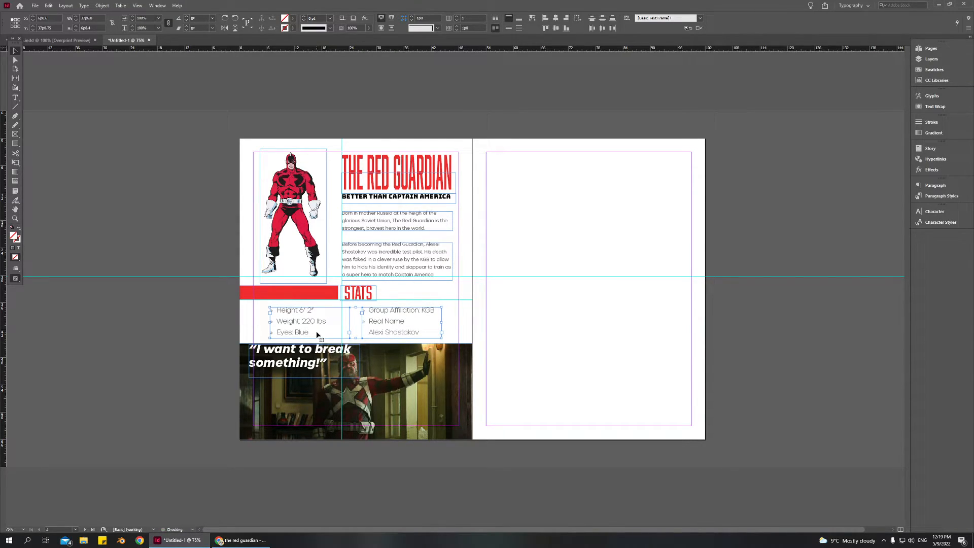
key(Left)
key(Right)
key(Up)
key(Up)
key(Up)
key(Up)
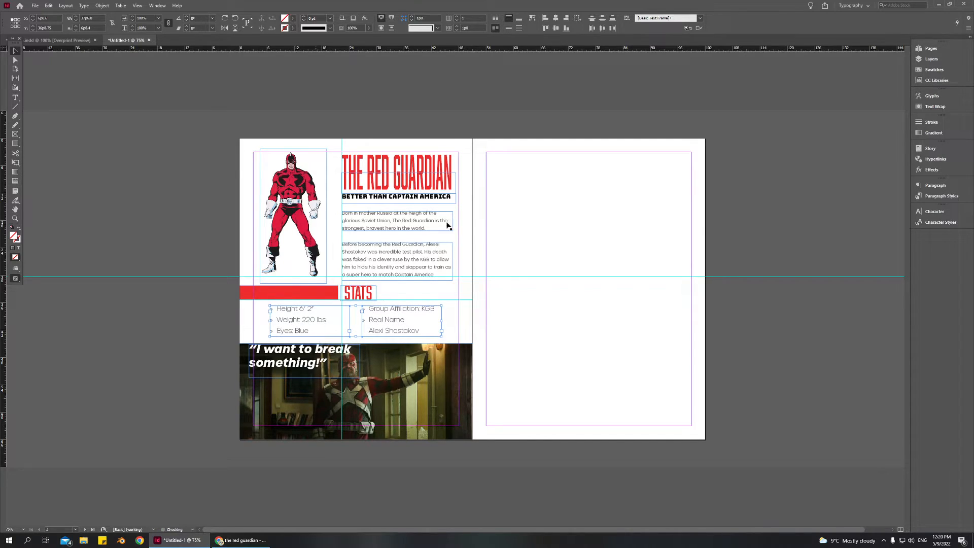
click(152, 232)
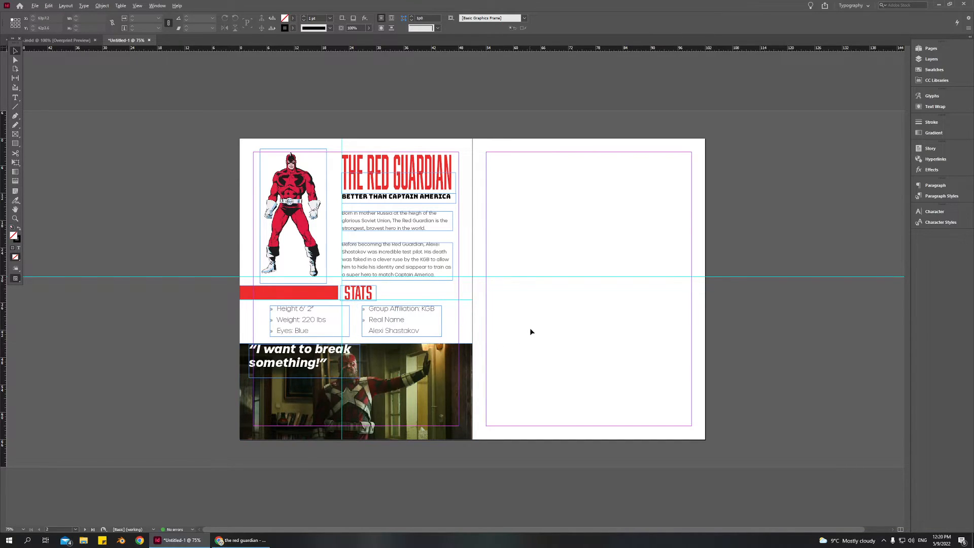
Step: Turn on Overprint Preview for the Red Guardian spread
key(ctrl+=)
drag(546, 280, 476, 252)
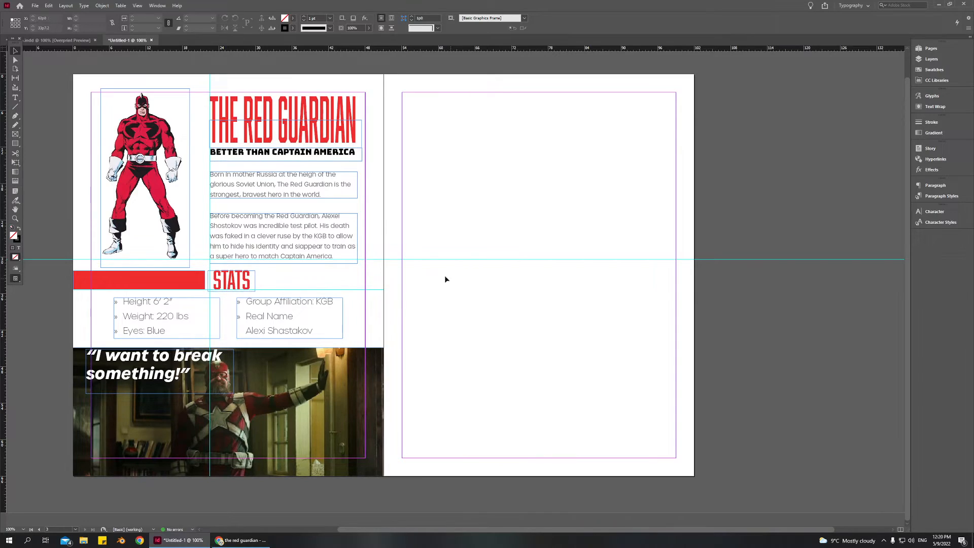
click(137, 6)
click(155, 14)
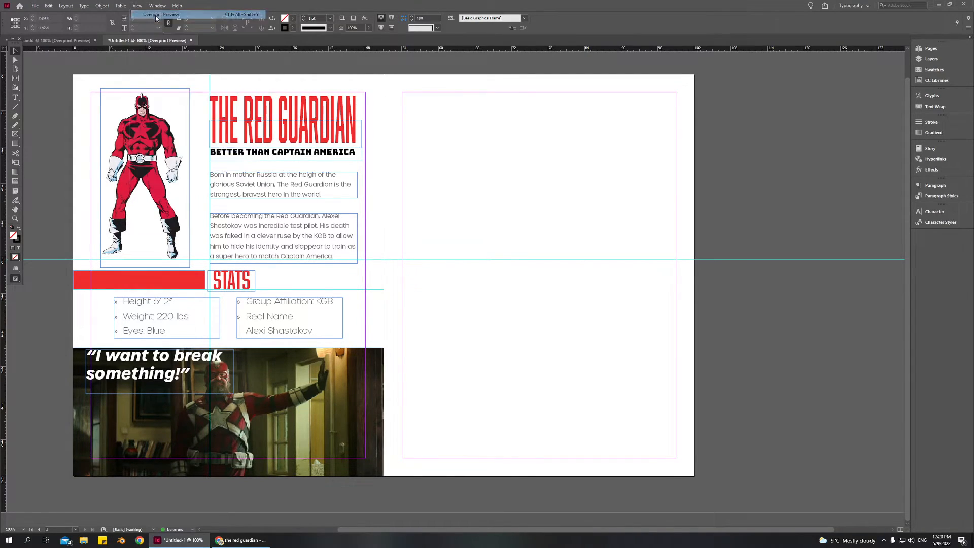
click(137, 6)
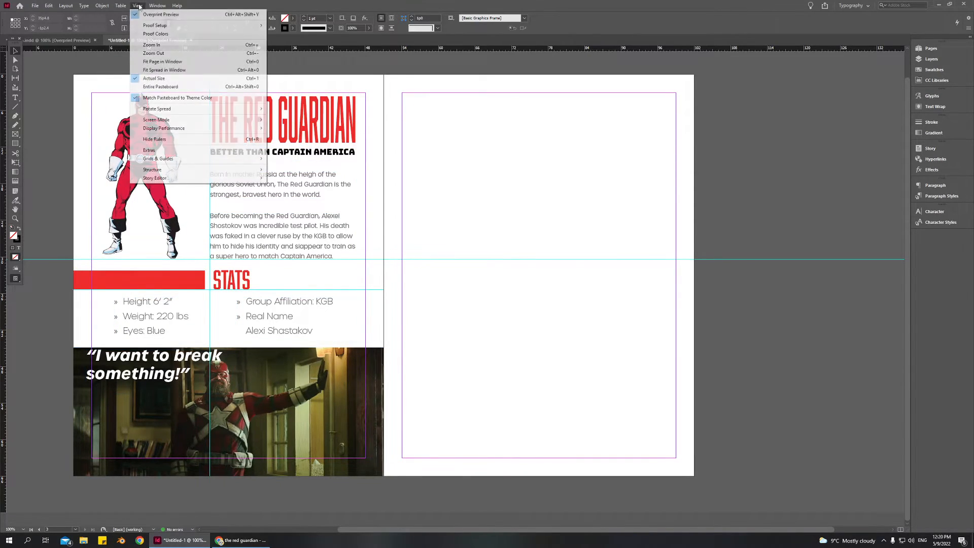
click(174, 138)
click(137, 5)
click(174, 138)
Step: Hide the guides and margins so the spread is shown clean
click(137, 5)
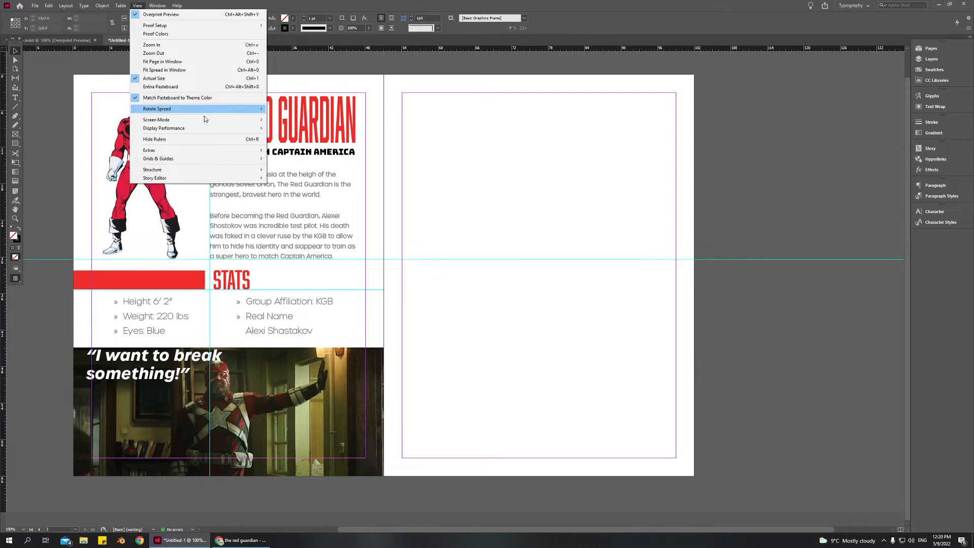
mouse_move(202, 158)
click(287, 159)
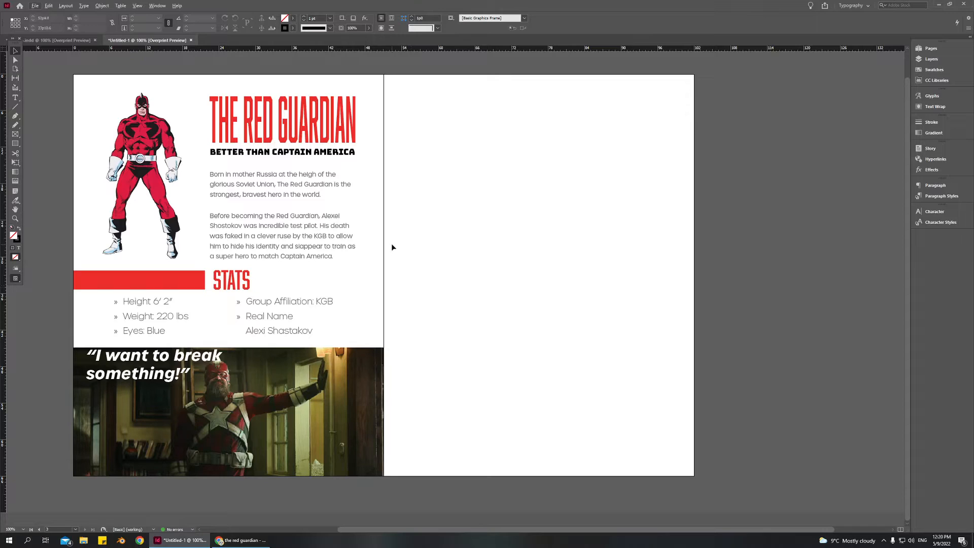
Step: Save the document in Downloads as RedGuardian_TypographyAssignment_byRedGuardian.indd
click(35, 5)
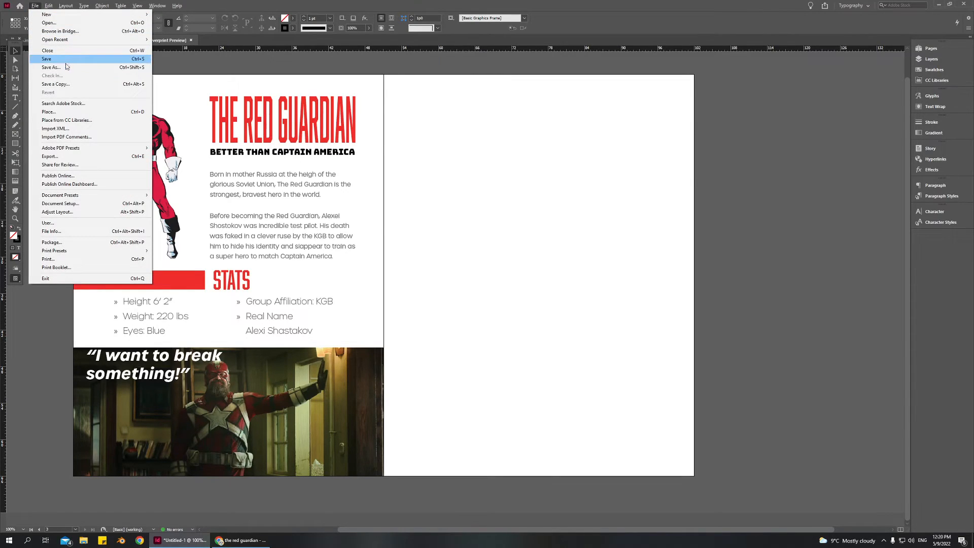
click(51, 67)
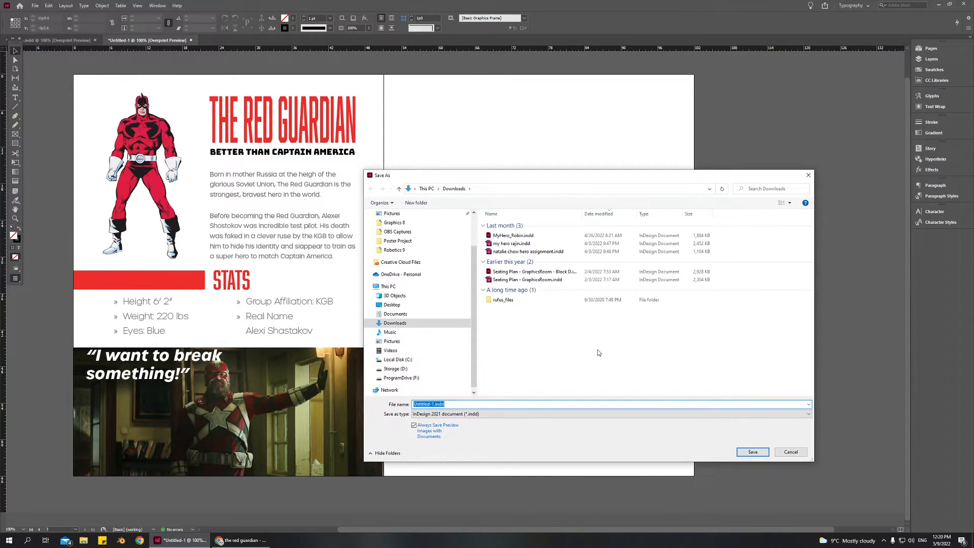
click(435, 404)
key(BackSpace)
key(BackSpace)
key(BackSpace)
key(BackSpace)
key(BackSpace)
key(BackSpace)
key(BackSpace)
key(BackSpace)
key(BackSpace)
key(BackSpace)
text(RedGuardian_Typograh)
text(hyAssignment_byRedGuardian)
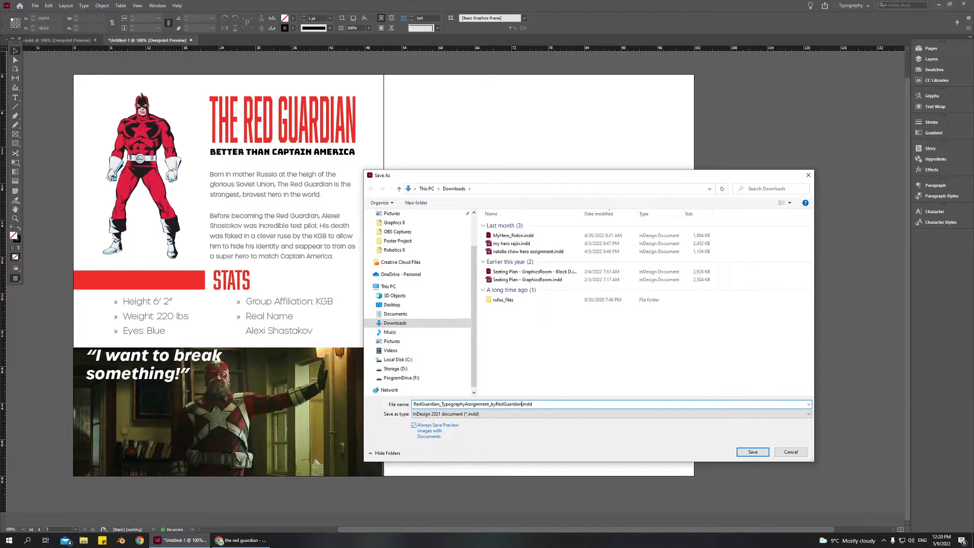
key(Return)
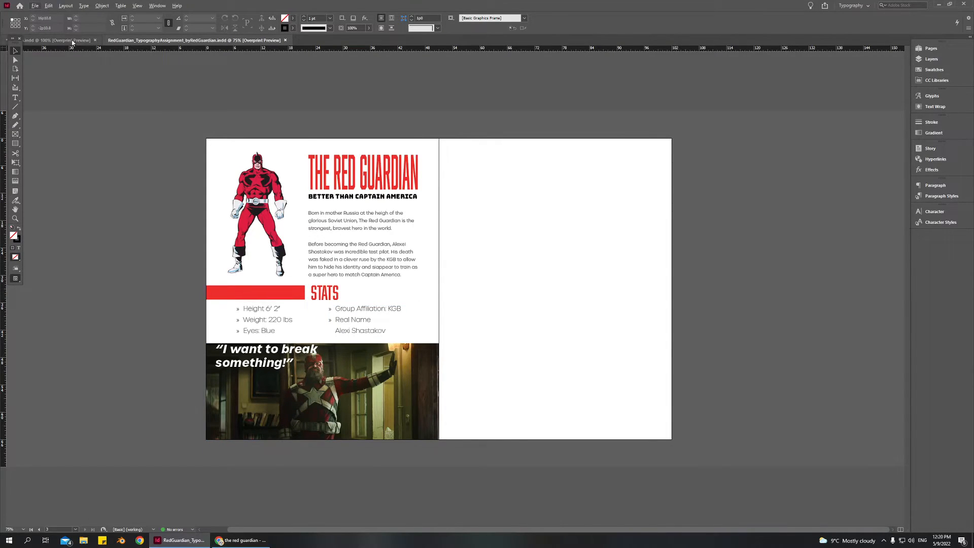
Step: Examine the layout of the Captain America example document's typeface page and return to the Red Guardian document
click(59, 40)
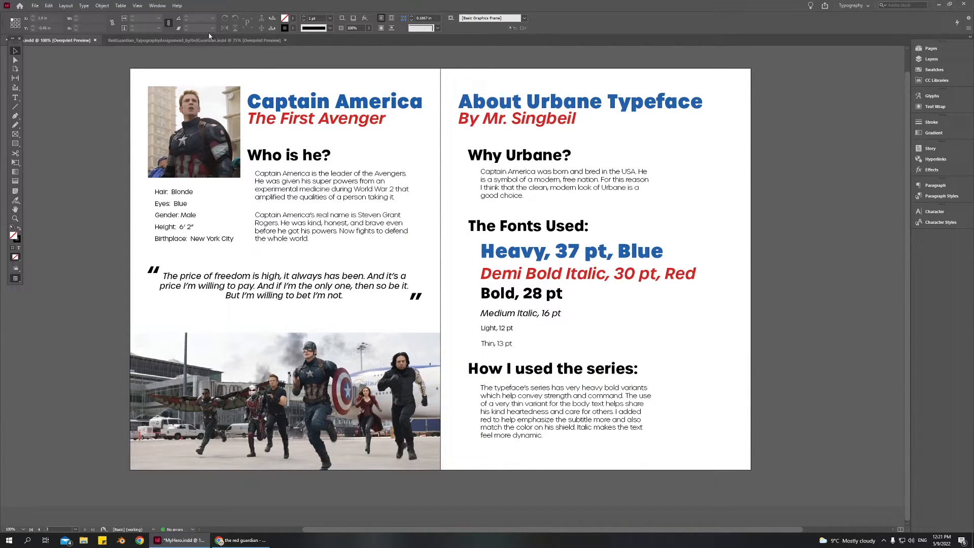
click(219, 41)
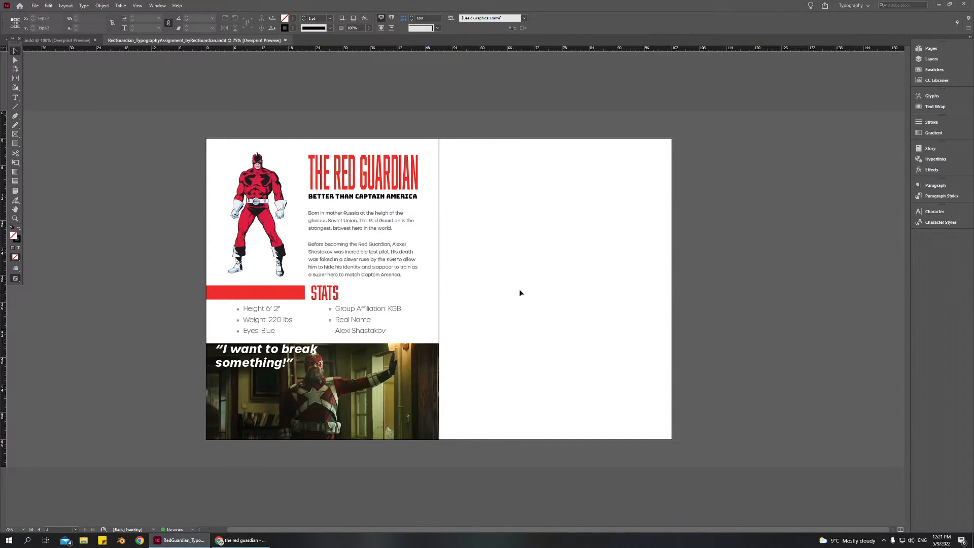
scroll(600, 330, up, 1)
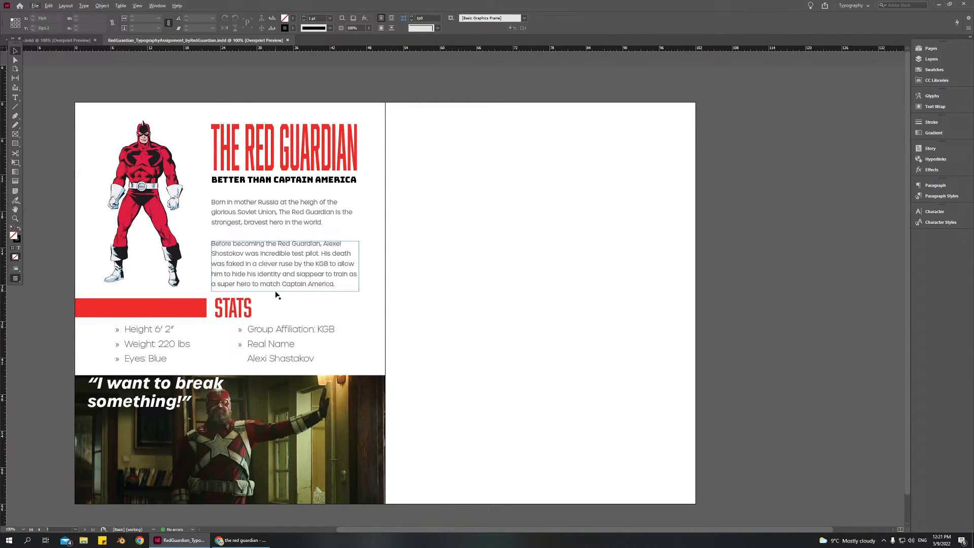
click(260, 162)
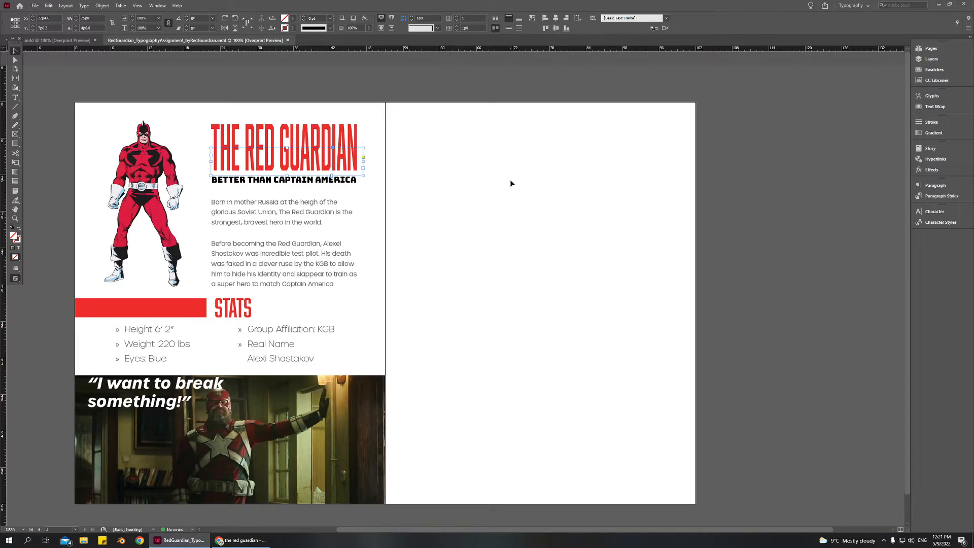
click(495, 174)
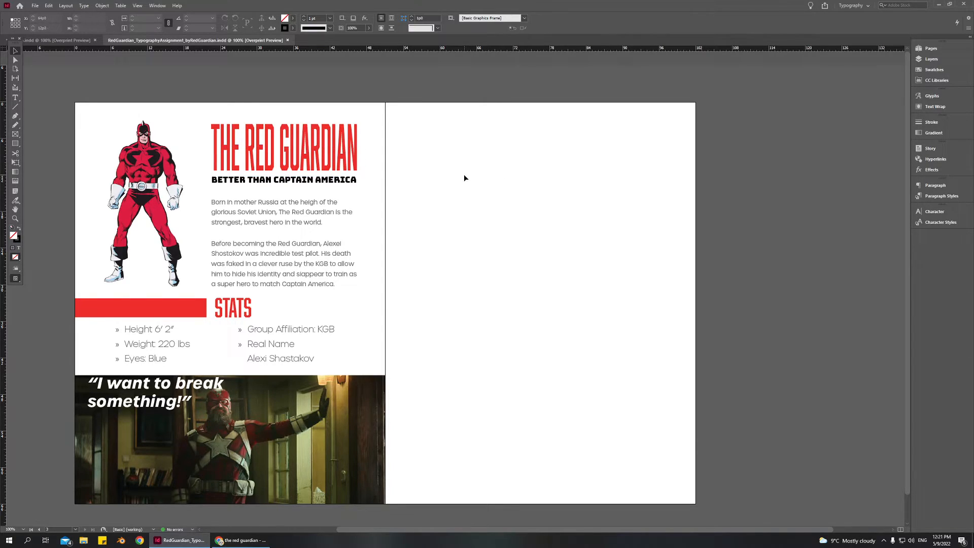
key(ctrl+v)
drag(451, 294, 533, 173)
key(Delete)
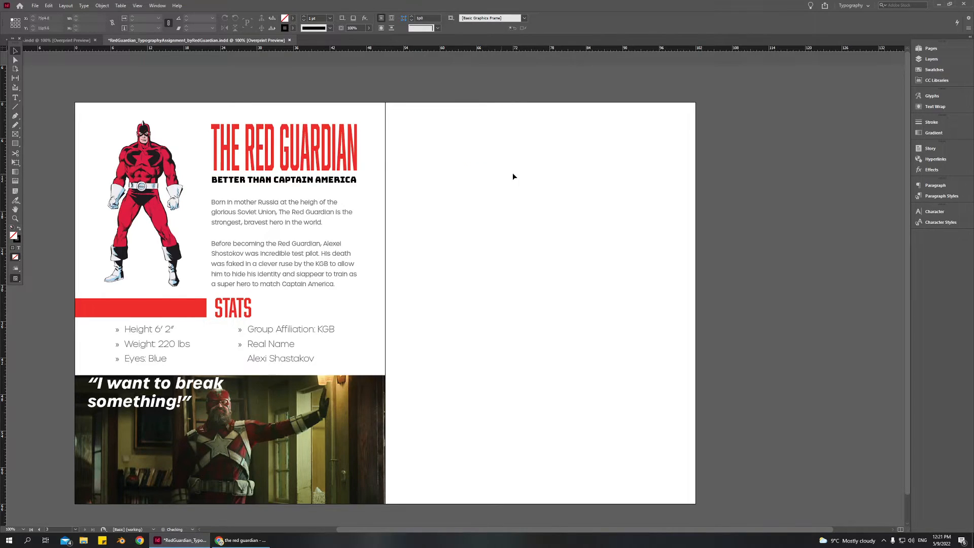
Step: Duplicate the THE RED GUARDIAN title and the BETTER THAN CAPTAIN AMERICA subtitle onto the blank facing page
drag(303, 161, 540, 162)
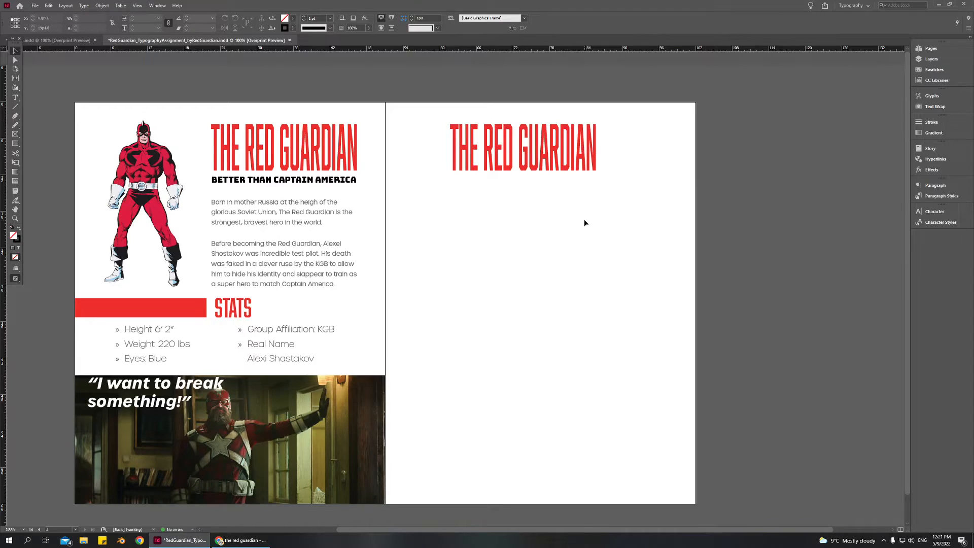
click(304, 181)
drag(304, 181, 559, 181)
click(541, 255)
Step: Duplicate the STATS heading together with its red bar onto the facing page, below the copied subtitle
drag(252, 316, 541, 209)
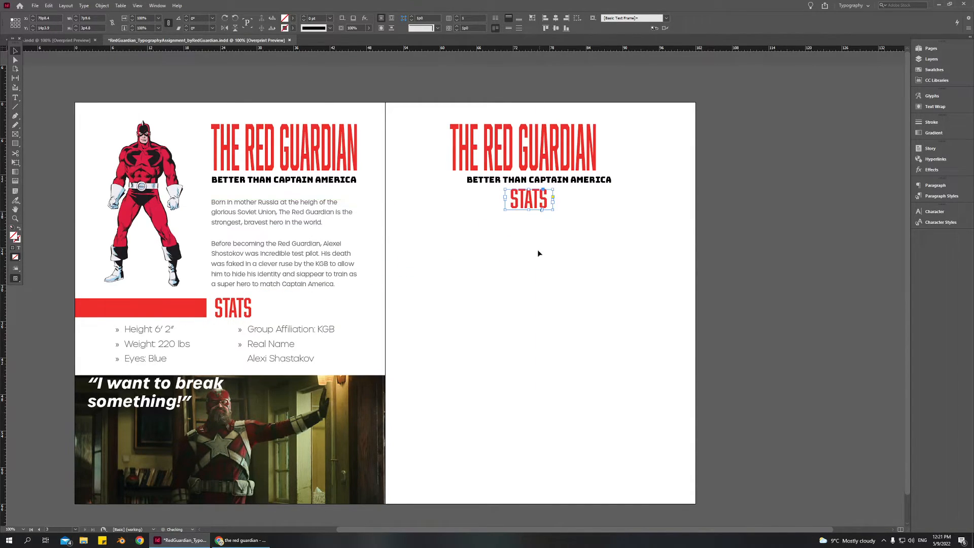
key(ctrl+z)
shift+click(178, 307)
drag(178, 308, 554, 215)
click(540, 270)
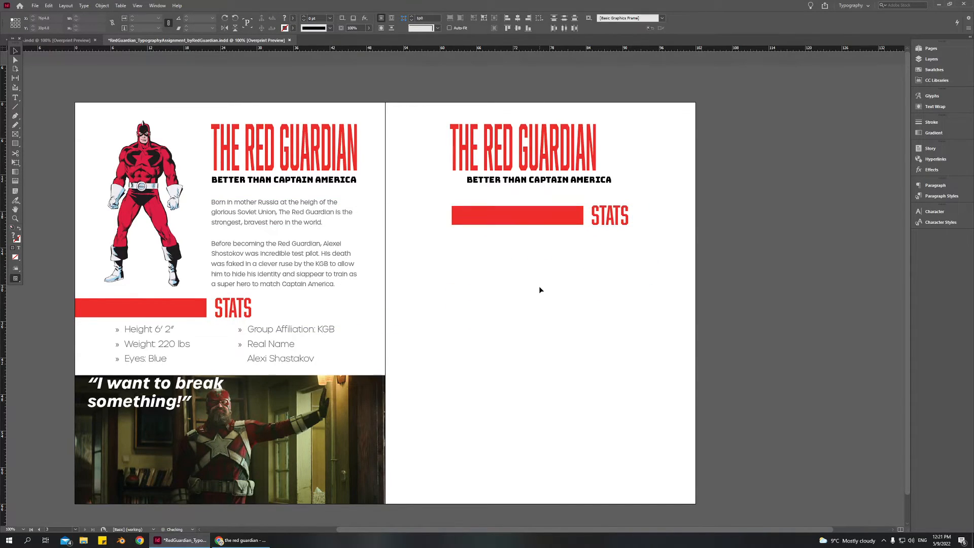
Step: Replace the copied title's text on the facing page with ABOUT ABOLITION TYPEFACE
key(t)
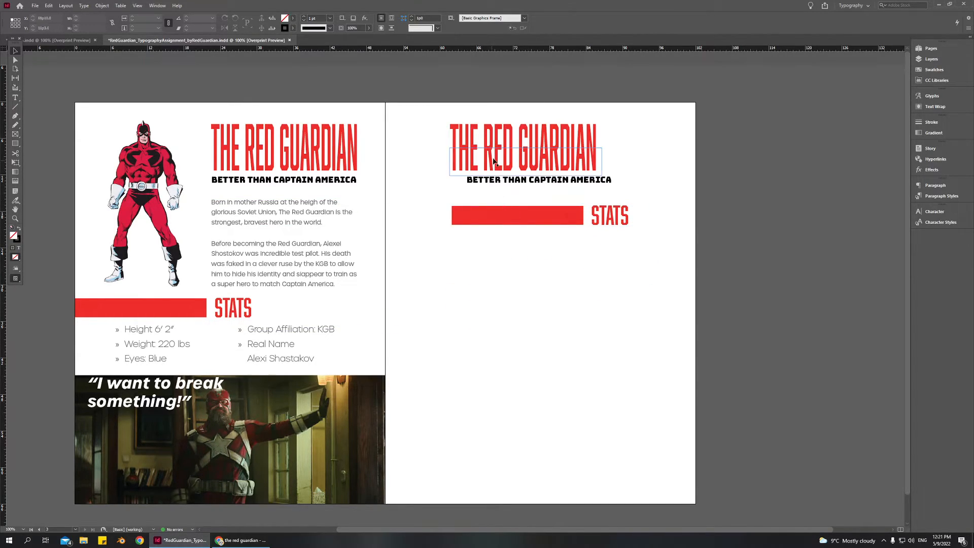
triple_click(494, 156)
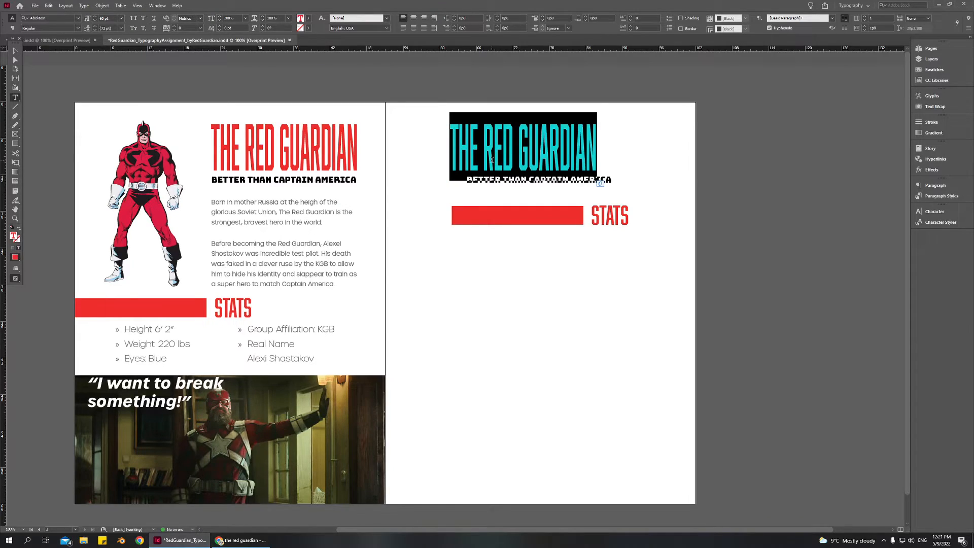
text(ABOUT)
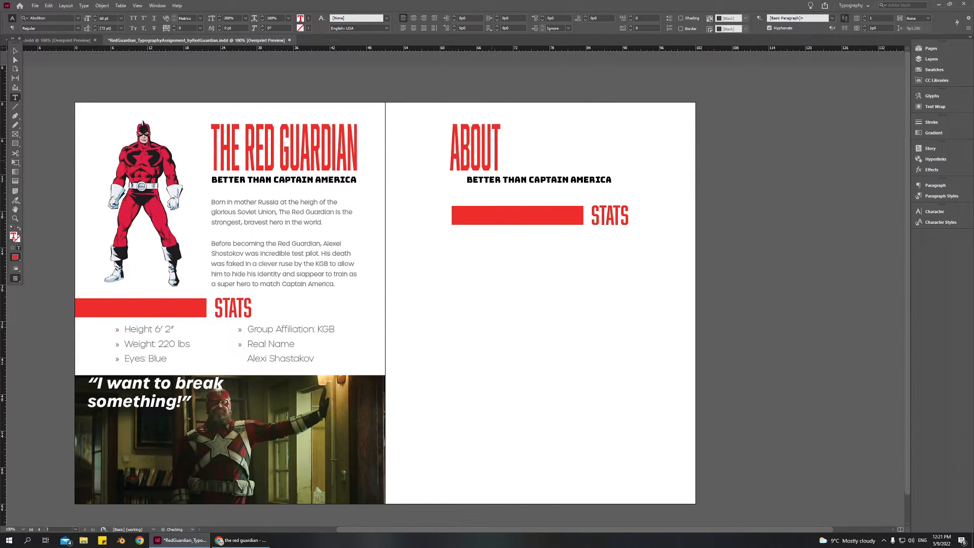
text( ABOLITIO)
key(BackSpace)
text(ITION T)
key(BackSpace)
key(BackSpace)
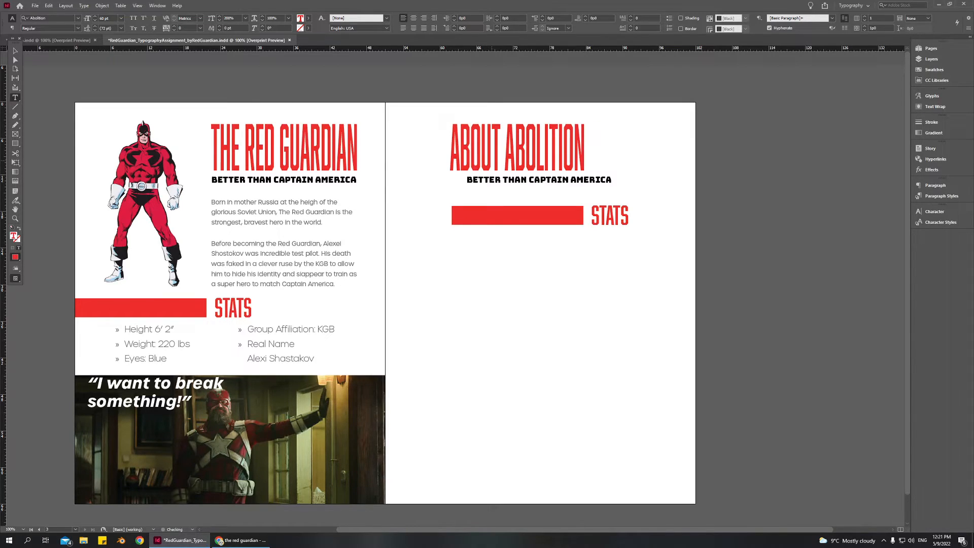
Step: Widen the ABOUT ABOLITION TYPEFACE title frame on both sides so the whole title fits on one line
click(14, 52)
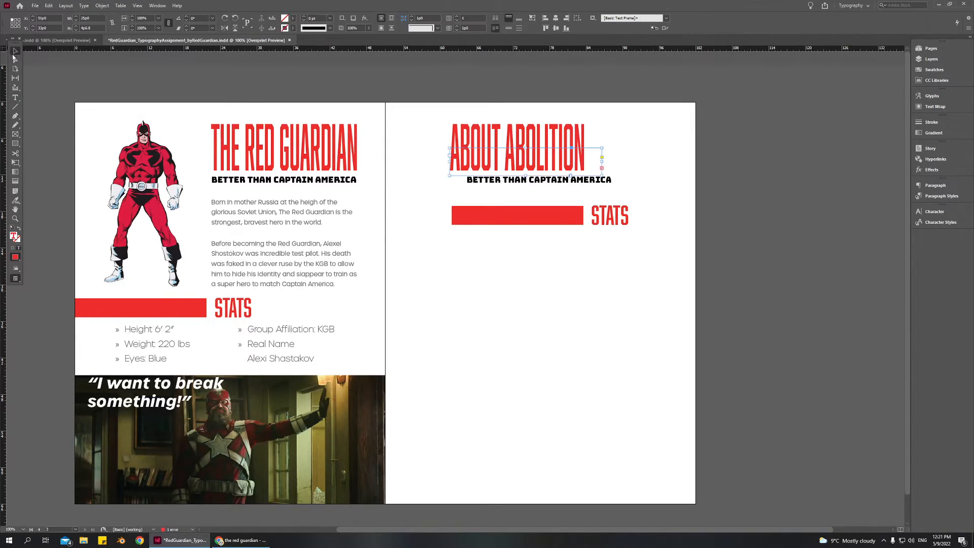
drag(449, 162, 419, 163)
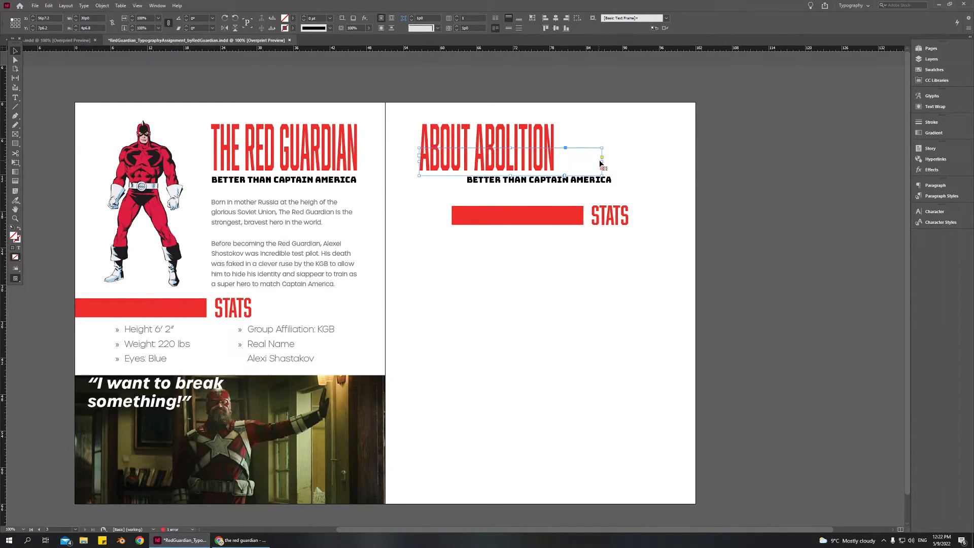
drag(604, 163, 657, 162)
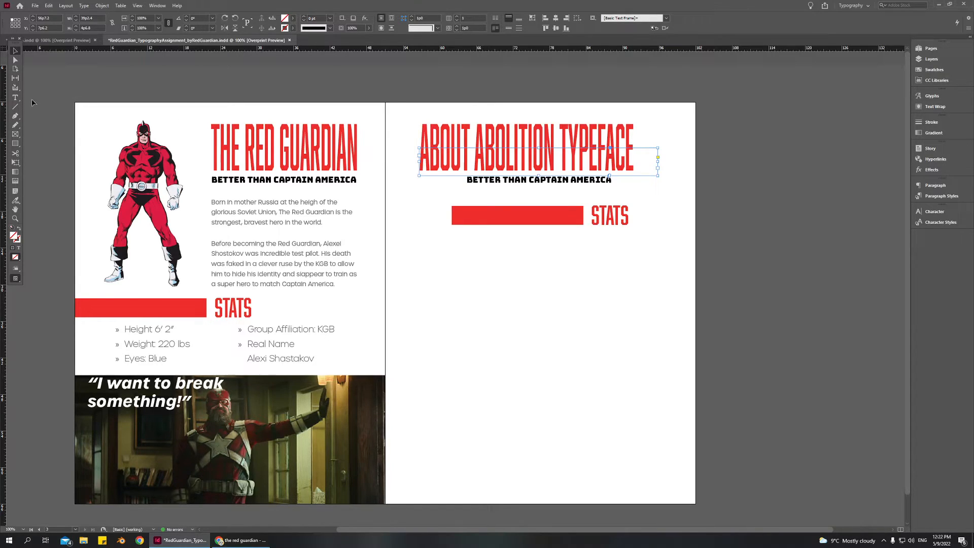
Step: Centre-align the ABOUT ABOLITION TYPEFACE title within its text frame
click(16, 100)
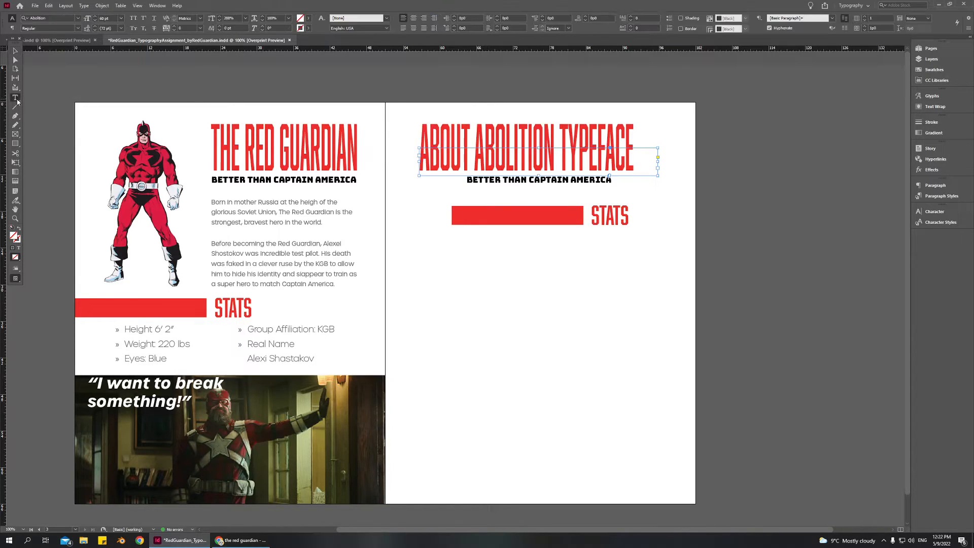
click(413, 19)
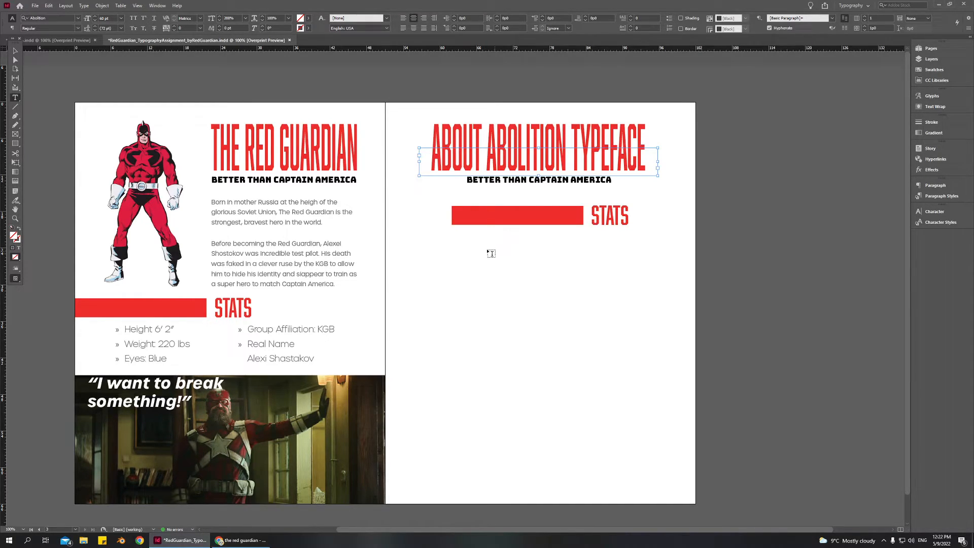
click(15, 51)
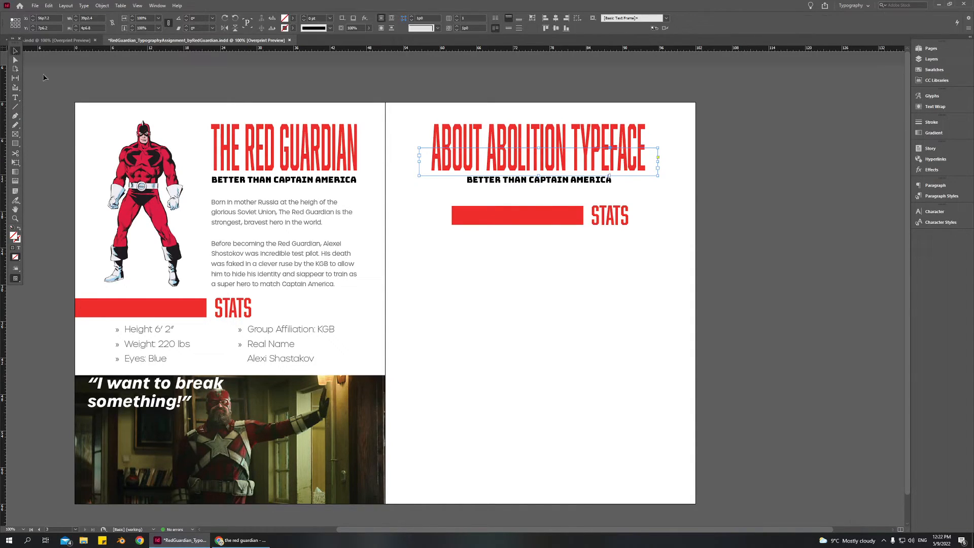
click(512, 288)
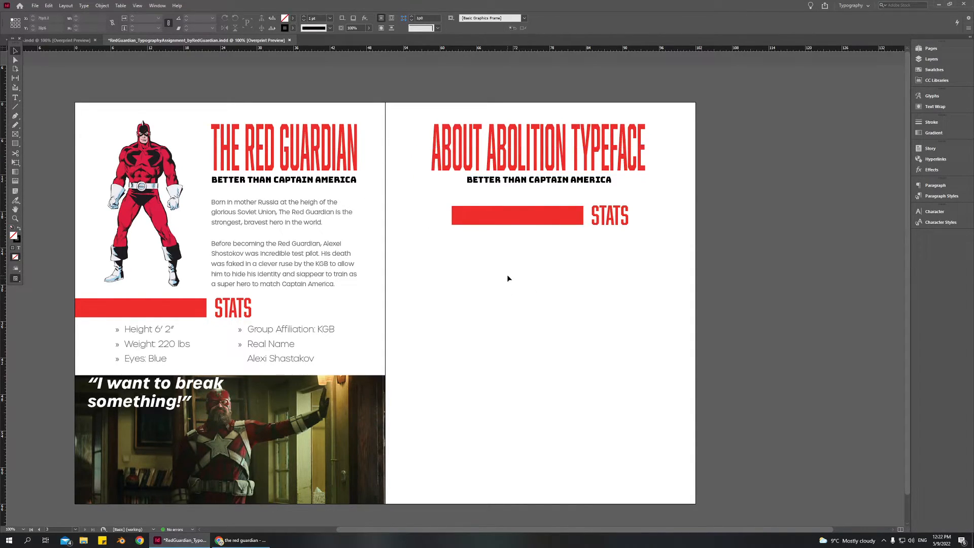
Step: Change the copied subtitle to BY THE RED GUARDIAN and line it up with the left edge of the title above
triple_click(524, 180)
text(BY)
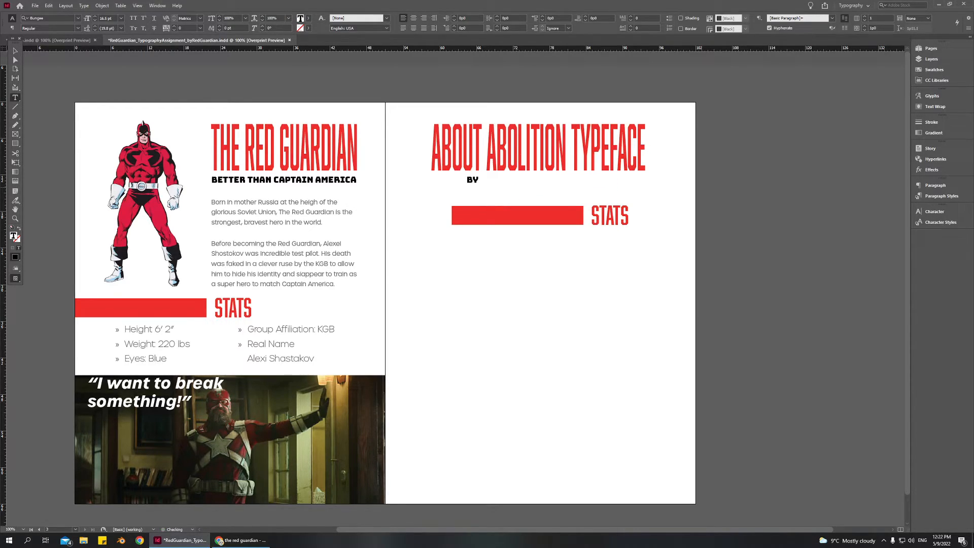
text( THJ)
text( RED GUARDIAN)
click(16, 51)
drag(485, 184, 450, 183)
click(505, 211)
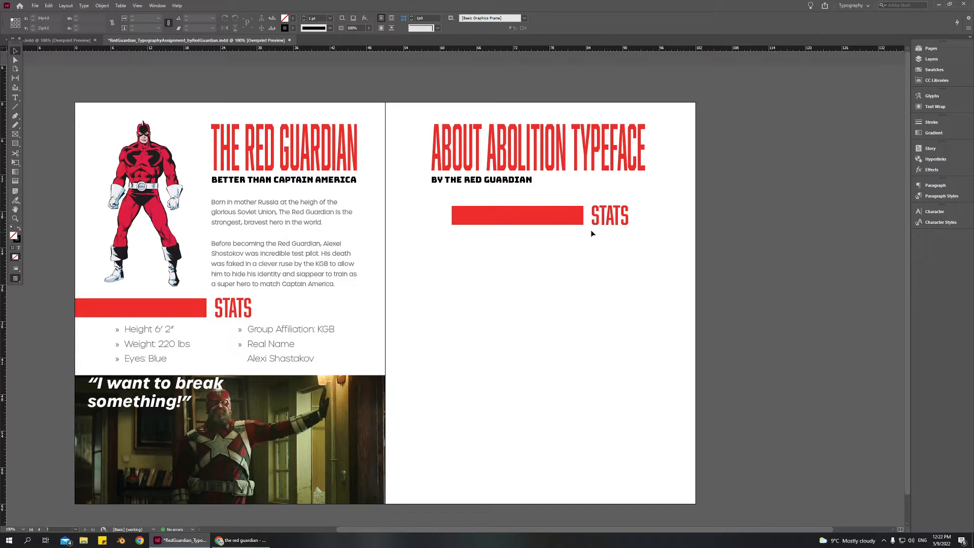
Step: Move the copied red bar flush against the facing page's right edge and place the STATS heading to its left
drag(513, 221, 696, 220)
drag(559, 218, 424, 215)
click(500, 296)
click(517, 217)
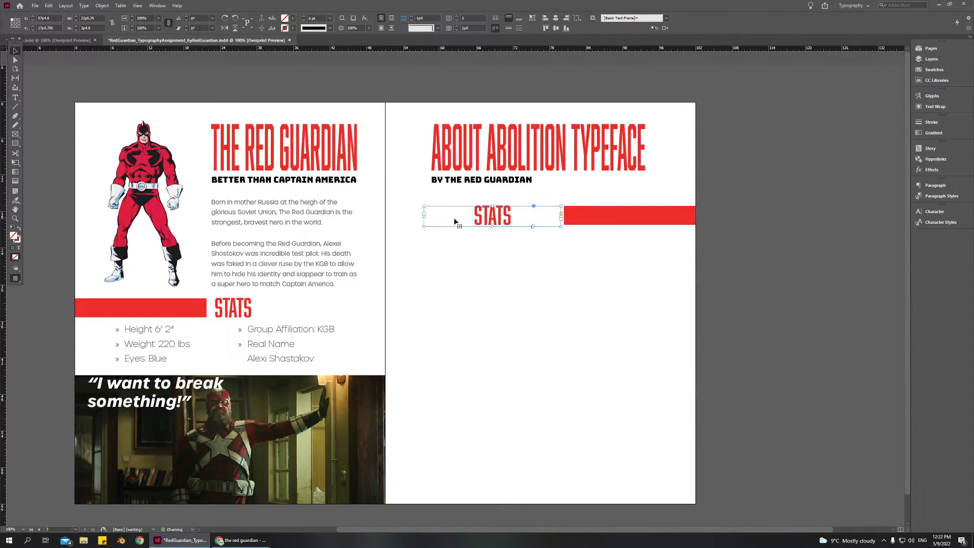
Step: Replace the copied STATS heading on the facing page with WHY ABOLITION?
double_click(494, 222)
text(WHY AB)
text(OLIU)
key(BackSpace)
text(TION?)
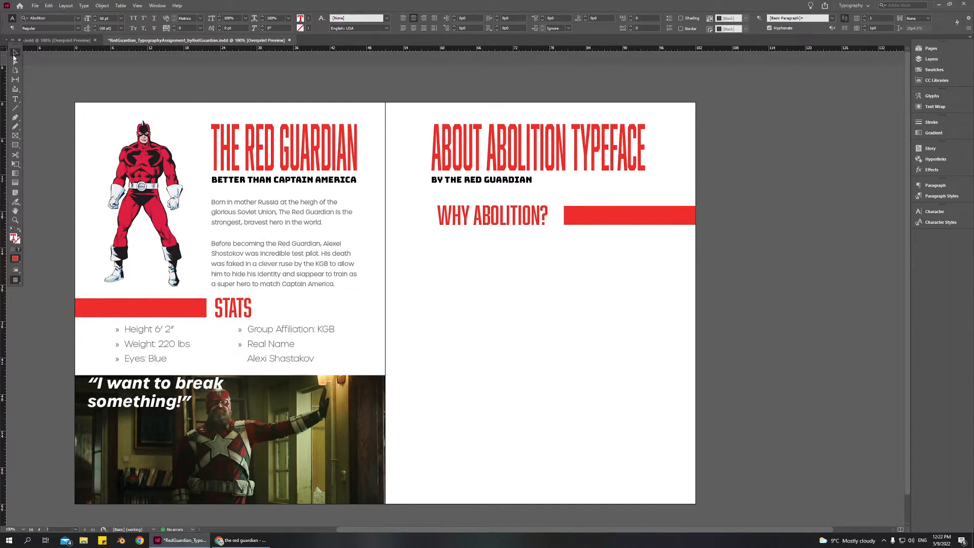
Step: Nudge the WHY ABOLITION? heading right until it sits just beside the red bar
click(15, 53)
key(Right)
key(Right)
key(Right)
key(Right)
key(Right)
key(Right)
key(Right)
key(Right)
key(Right)
key(Right)
key(Right)
key(Right)
key(Right)
key(Right)
key(Right)
key(Right)
key(Right)
key(Right)
key(Right)
key(Right)
key(Right)
key(Right)
key(Right)
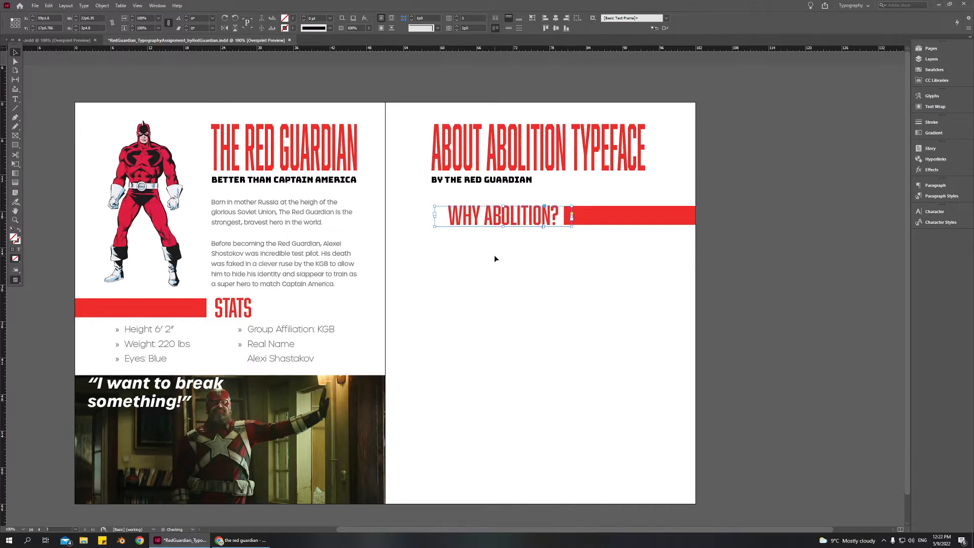
click(500, 292)
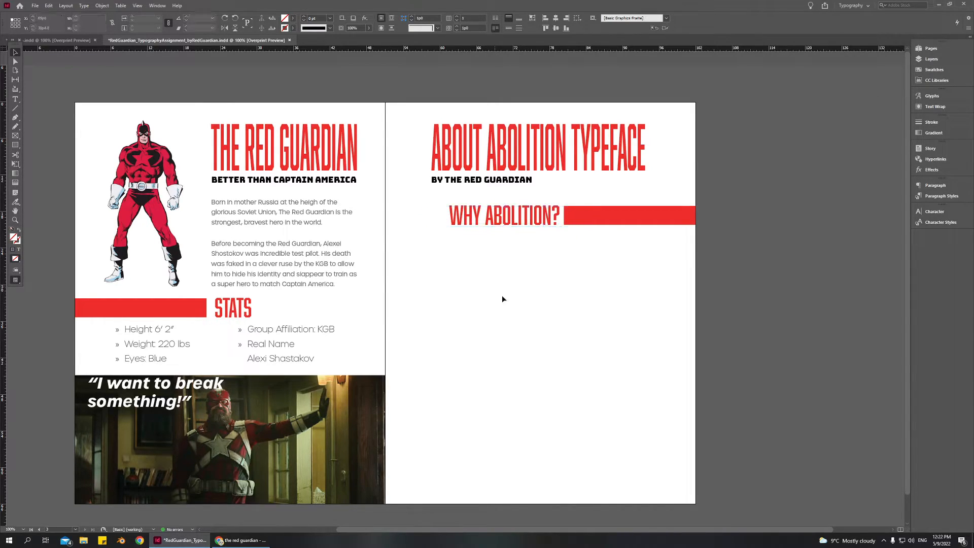
click(469, 225)
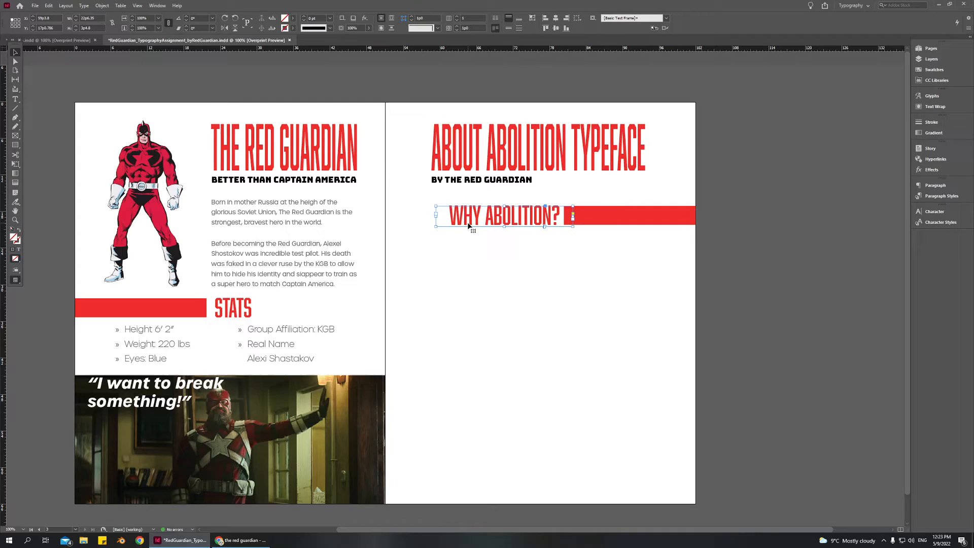
key(Left)
key(Left)
Step: Move the WHY ABOLITION? heading and its red bar up together, closer to the subtitle
drag(543, 227, 518, 216)
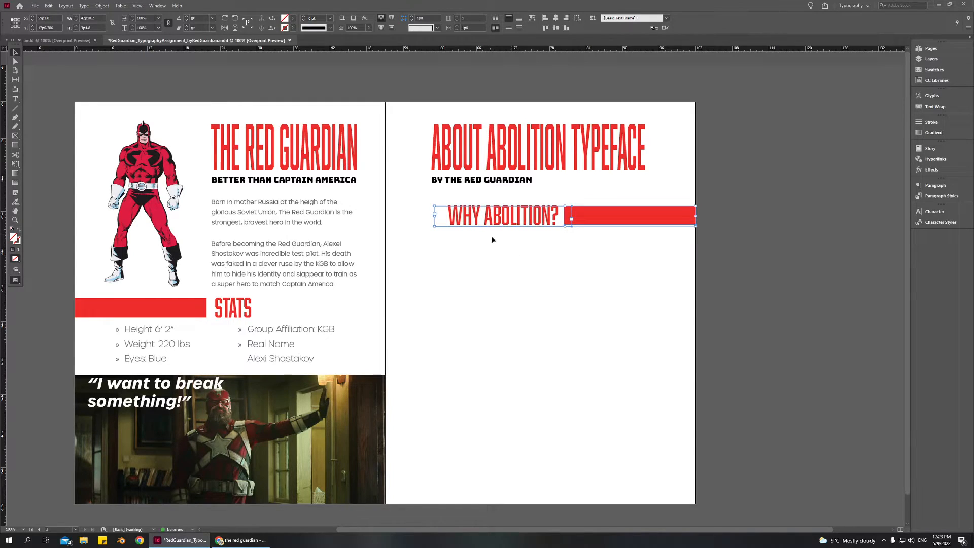
key(Up)
key(Up)
key(Up)
key(Up)
key(Up)
key(Up)
key(Up)
key(Up)
key(Up)
key(Up)
key(Up)
key(Up)
key(Up)
key(Up)
key(Up)
key(Up)
key(Up)
key(Up)
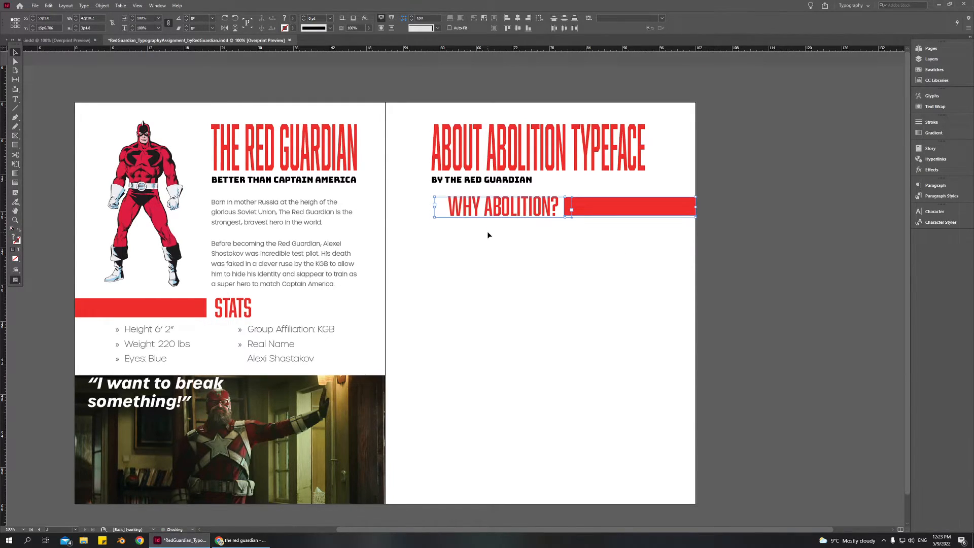
click(637, 259)
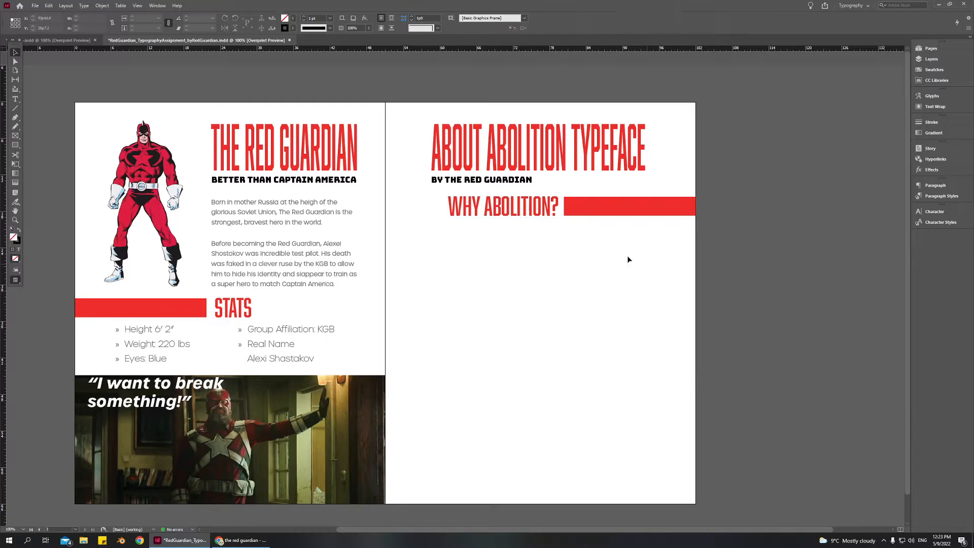
Step: Shorten the WHY ABOLITION? bar from its left end to about 15p2 wide and shift the heading right beside it
click(596, 215)
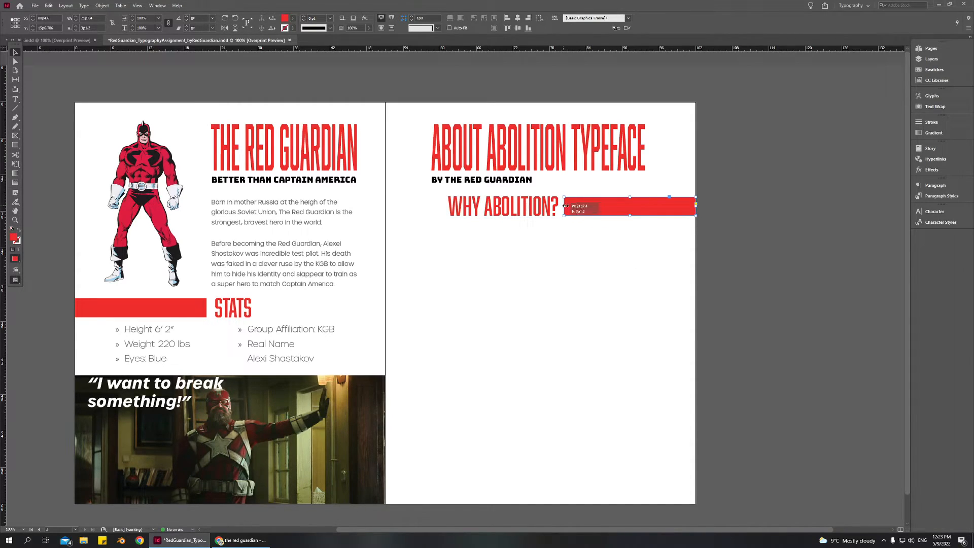
drag(522, 206, 603, 206)
click(589, 209)
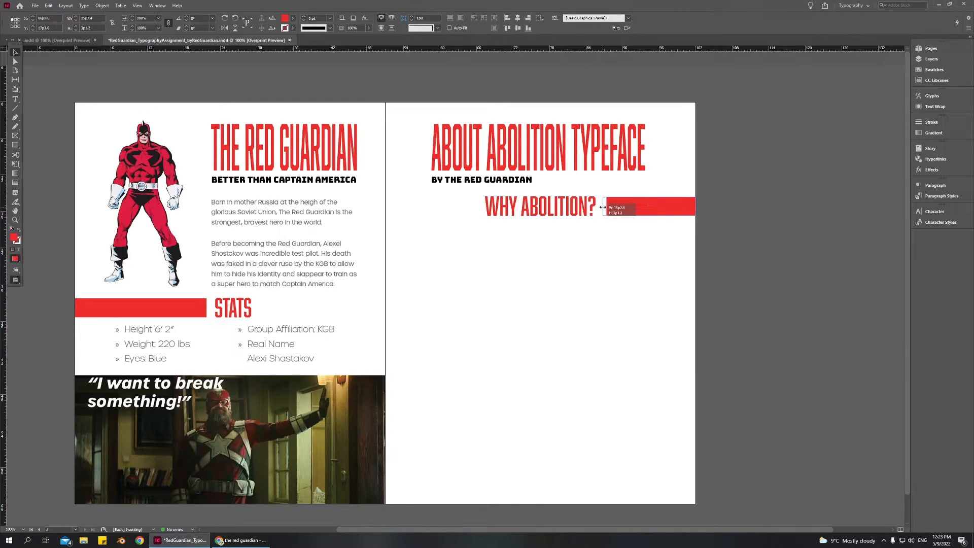
click(628, 261)
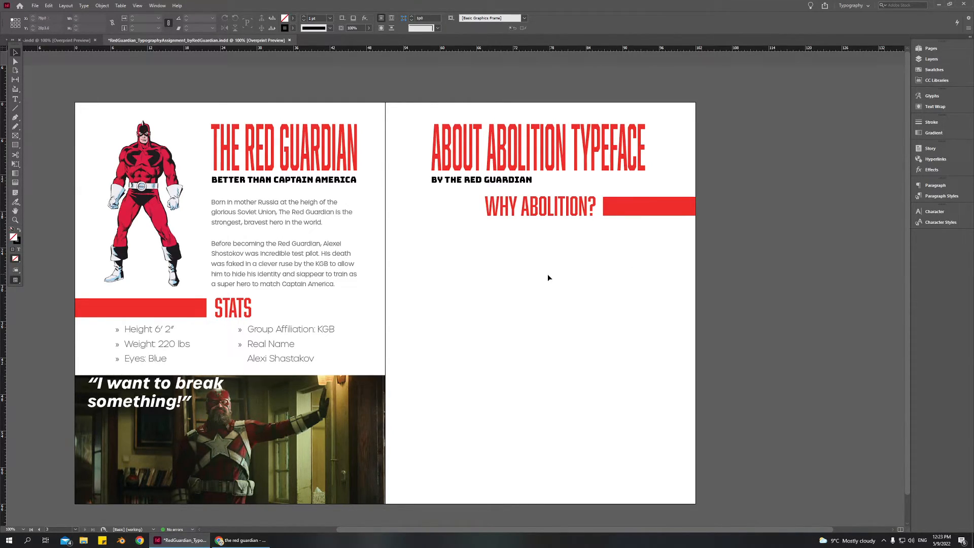
Step: Copy the hero page's first body paragraph below the WHY ABOLITION? heading and clear its text
drag(240, 214, 480, 240)
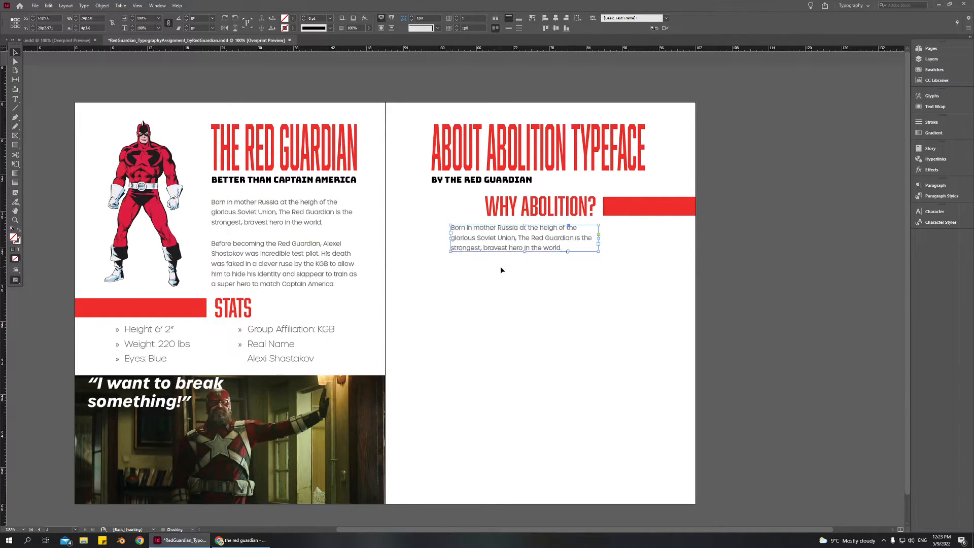
click(527, 302)
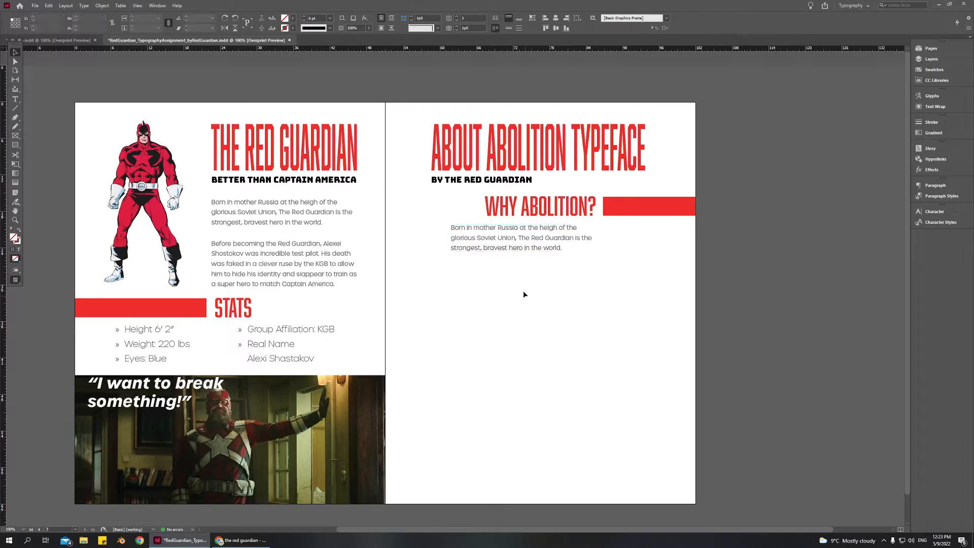
key(t)
drag(563, 248, 434, 220)
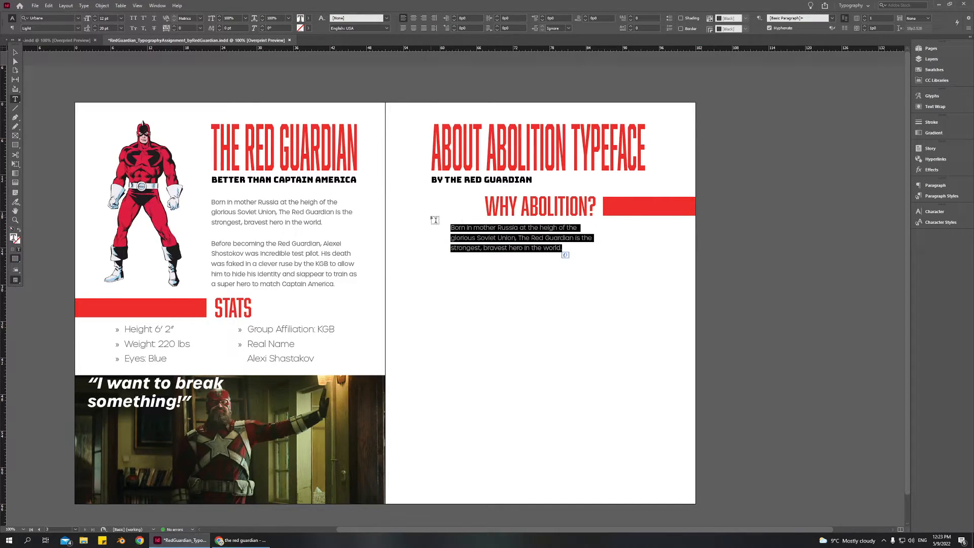
key(BackSpace)
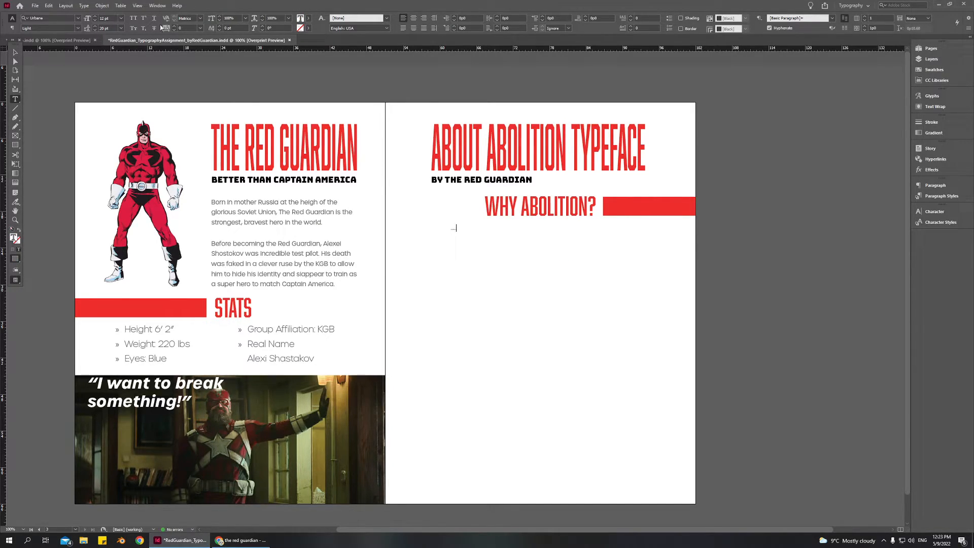
click(15, 53)
click(434, 303)
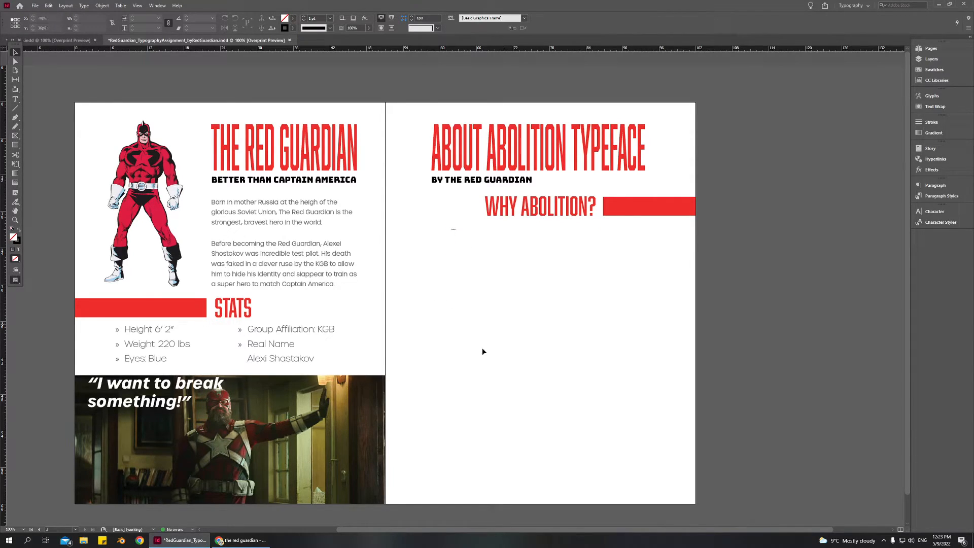
Step: Duplicate the hero page's STATS heading and red bar onto the facing page, with the bar flush against the centre fold
click(216, 308)
shift+click(181, 310)
drag(181, 310, 457, 266)
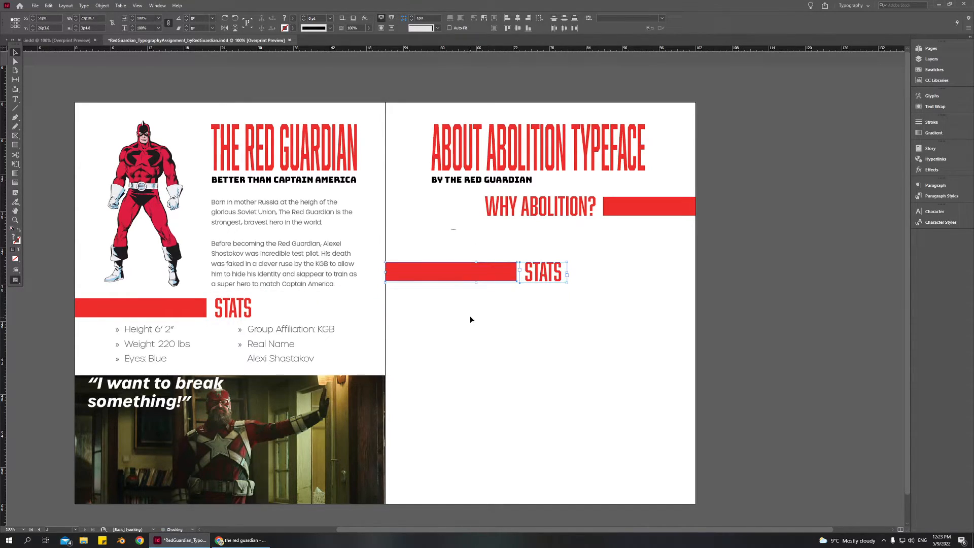
Step: Replace the newly copied STATS heading's text with THE FONTS USED
double_click(543, 270)
double_click(543, 269)
double_click(542, 270)
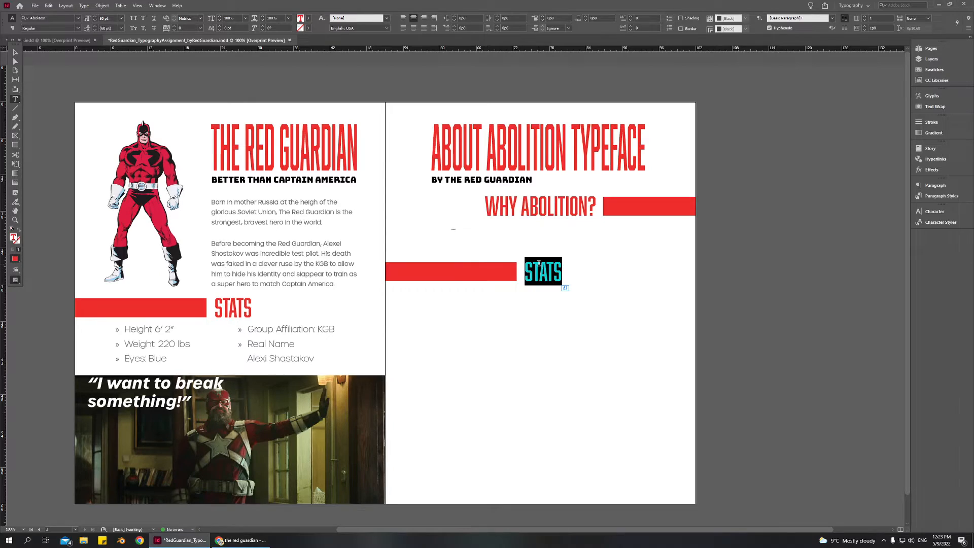
text(TJE FP)
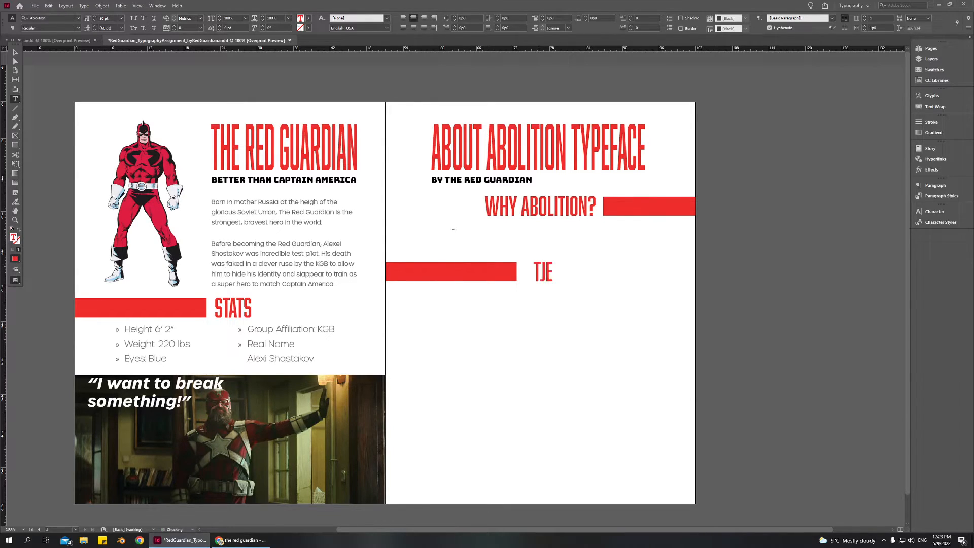
key(BackSpace)
key(BackSpace)
key(BackSpace)
key(BackSpace)
key(BackSpace)
text(HE F)
key(BackSpace)
key(BackSpace)
click(16, 51)
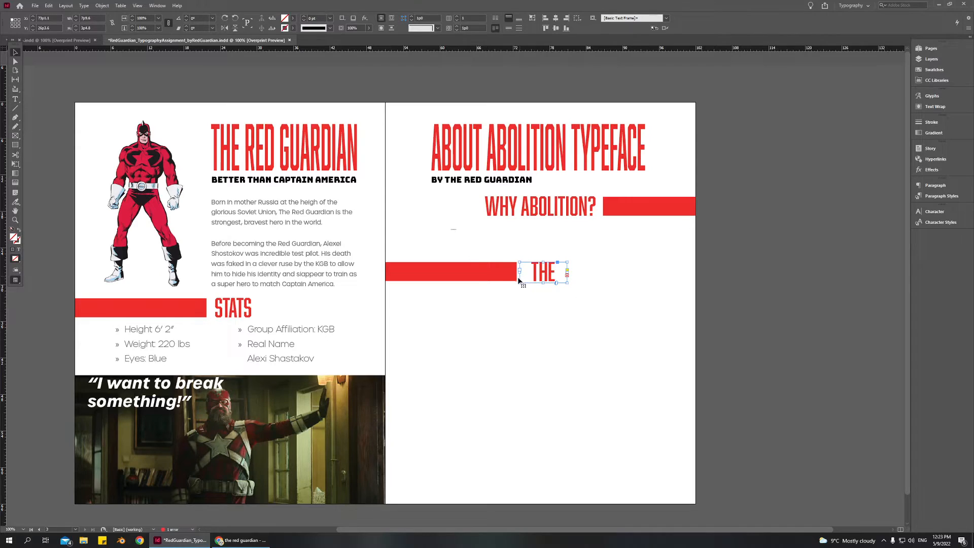
Step: Widen THE FONTS USED frame to fit one line, then shorten its red bar to end just before the heading
drag(520, 272, 461, 273)
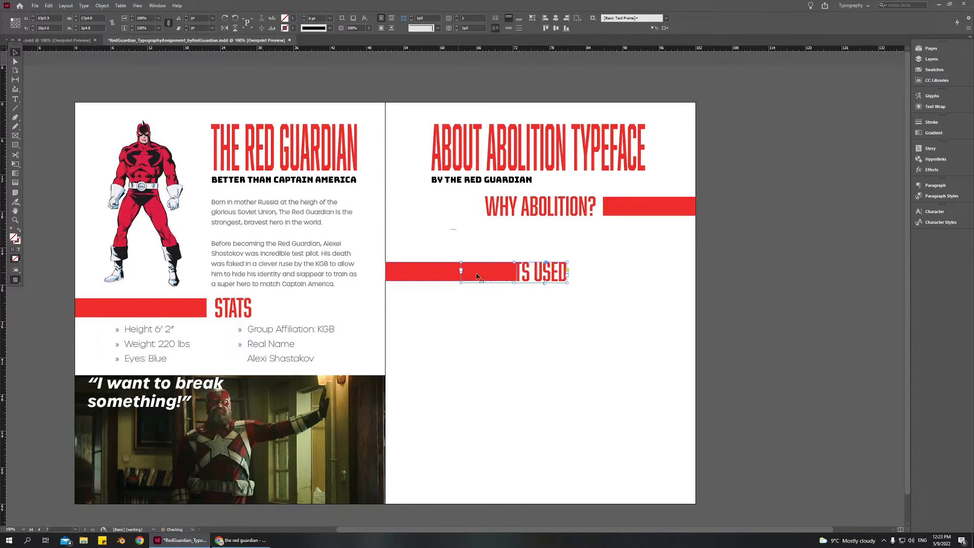
drag(567, 273, 483, 272)
click(518, 306)
click(455, 278)
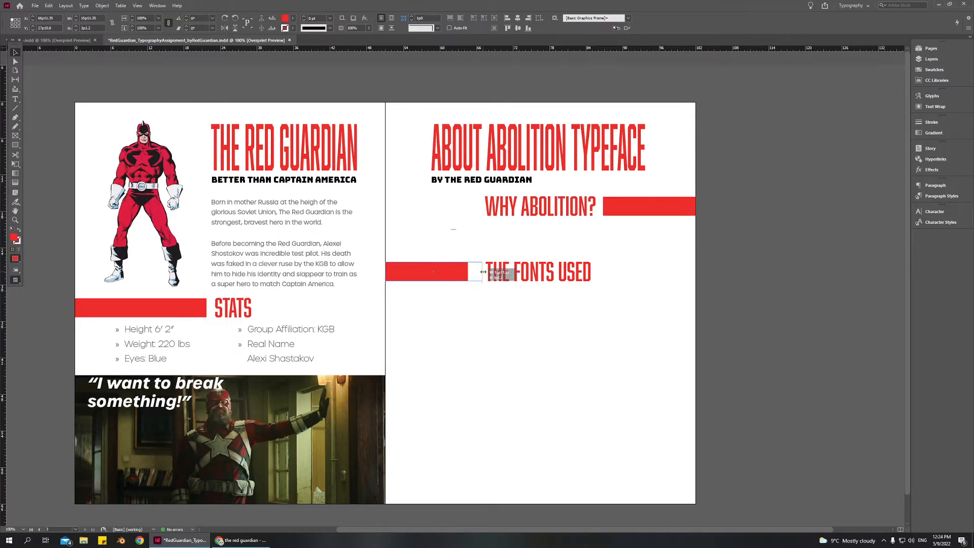
click(491, 299)
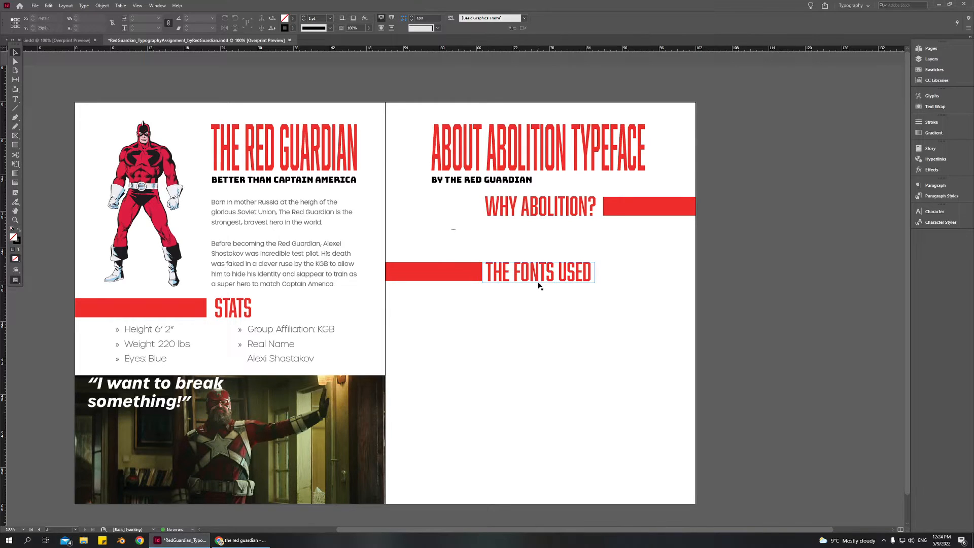
Step: Duplicate the WHY ABOLITION? heading, its red bar and the emptied text frame straight down to the lower part of the page
scroll(576, 268, down, 1)
drag(641, 186, 566, 216)
click(641, 306)
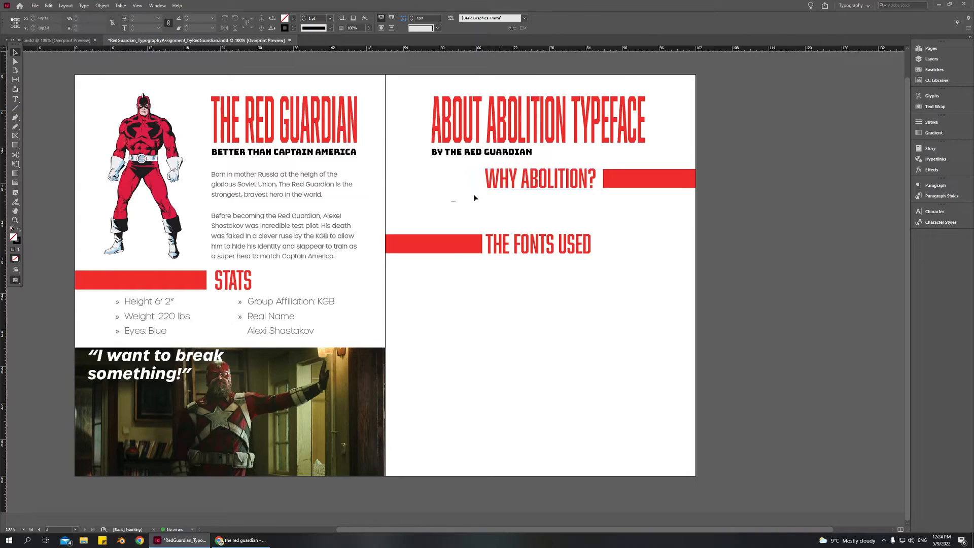
click(454, 205)
shift+click(505, 186)
shift+click(628, 180)
drag(633, 181, 635, 382)
click(582, 466)
Step: Replace the lower copied heading's text with wording that begins HOW I USED THE SE
double_click(528, 376)
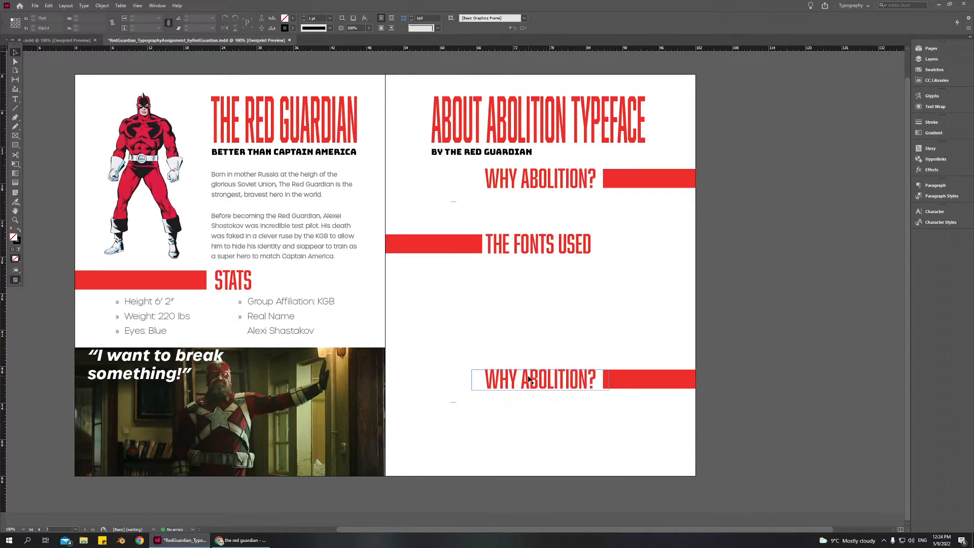
key(ctrl+a)
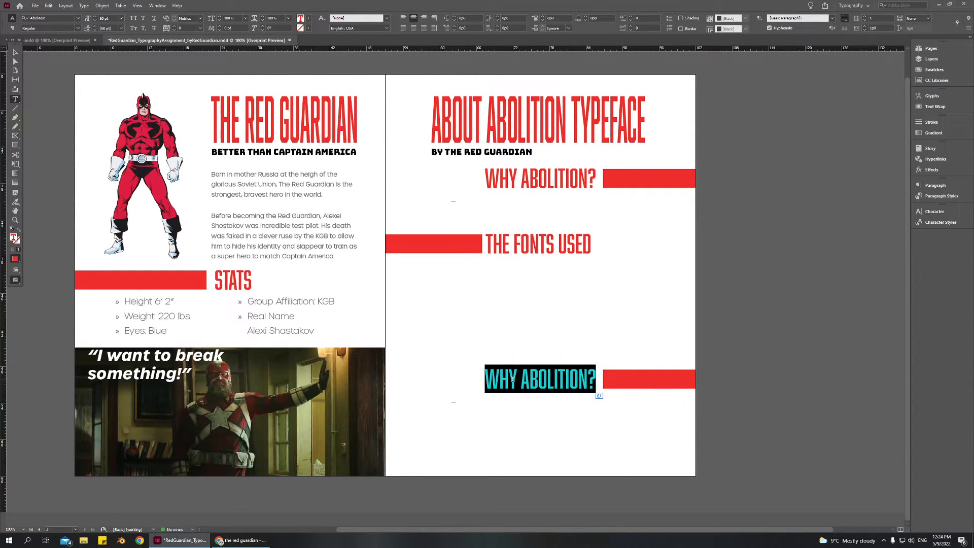
text(HOW I USE)
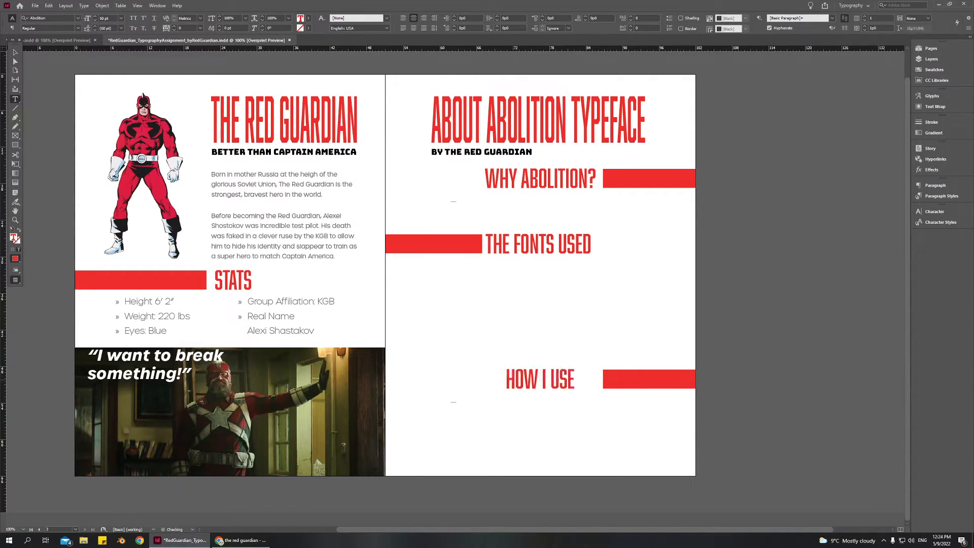
text(D THE SE)
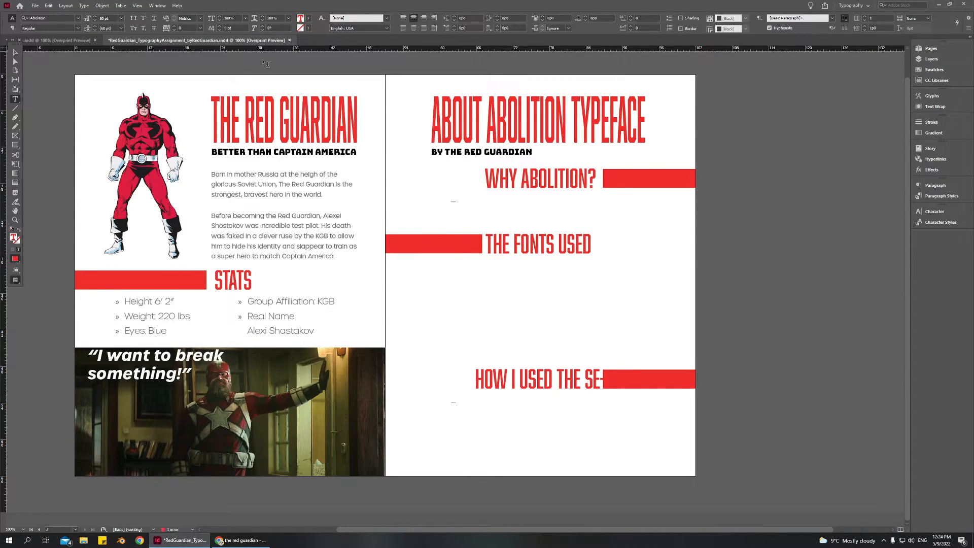
click(16, 52)
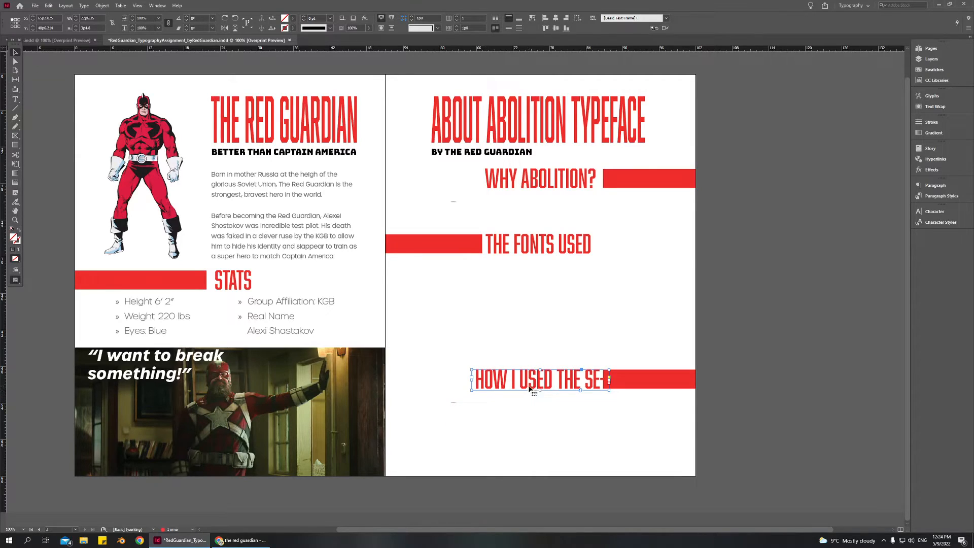
Step: Widen the HOW I USED THE SERIES? frame to fit one line and shorten its red bar to start just after the heading
drag(471, 380, 446, 383)
drag(541, 388, 540, 389)
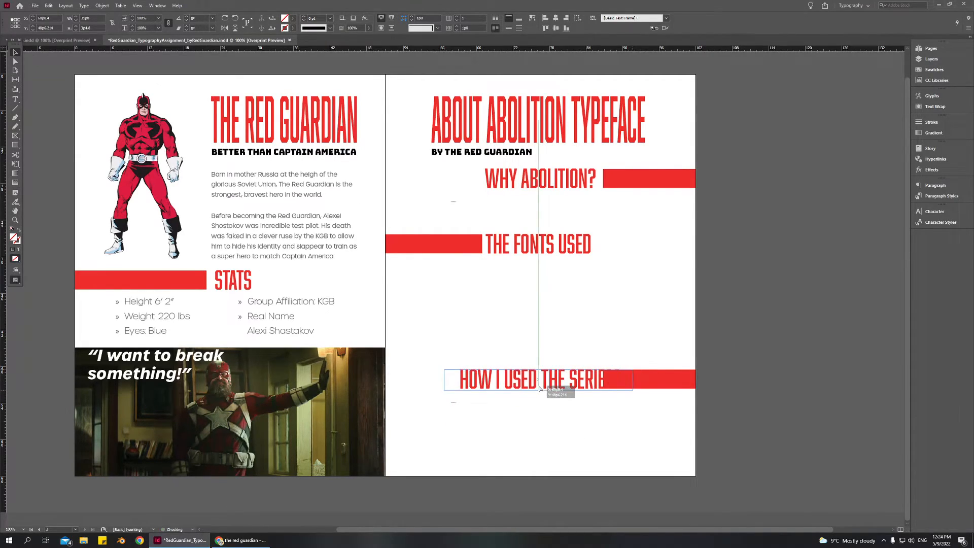
click(602, 386)
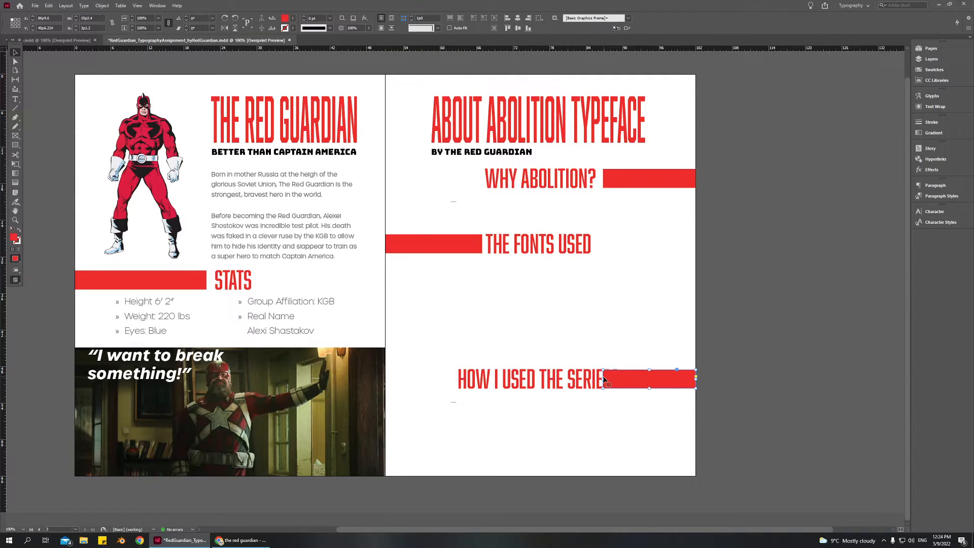
drag(601, 386, 625, 379)
click(624, 409)
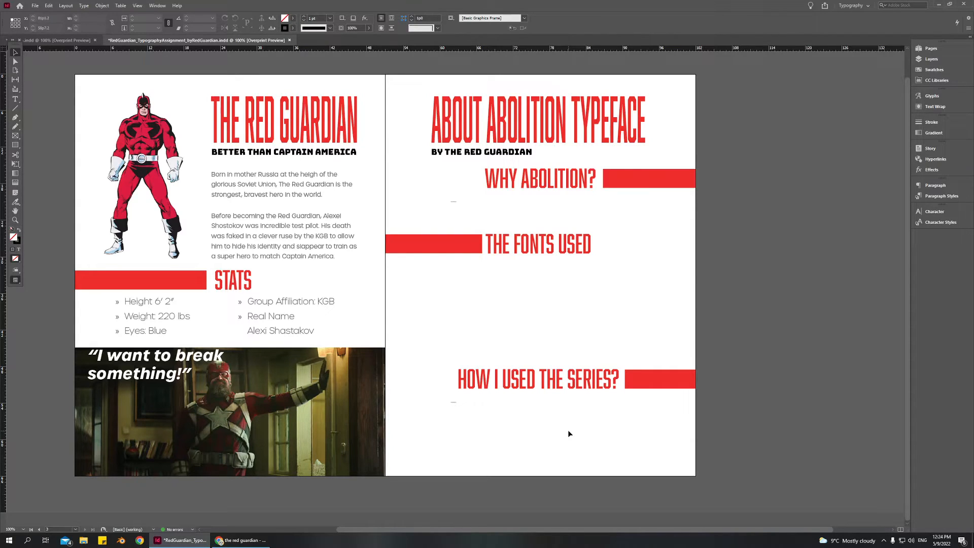
Step: Move the HOW I USED THE SERIES? heading, its red bar and the empty text frame straight down together, nearer the page's bottom edge
click(461, 214)
click(489, 415)
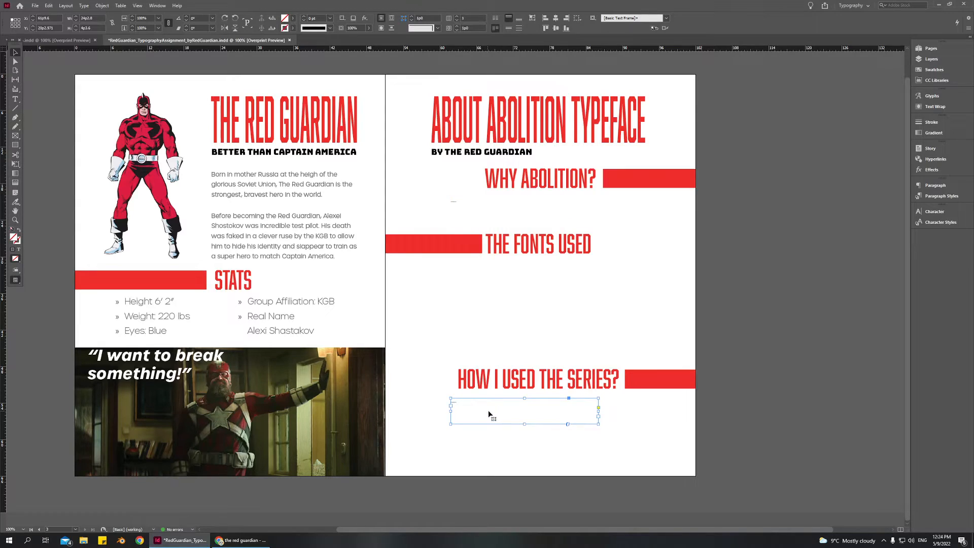
shift+click(513, 381)
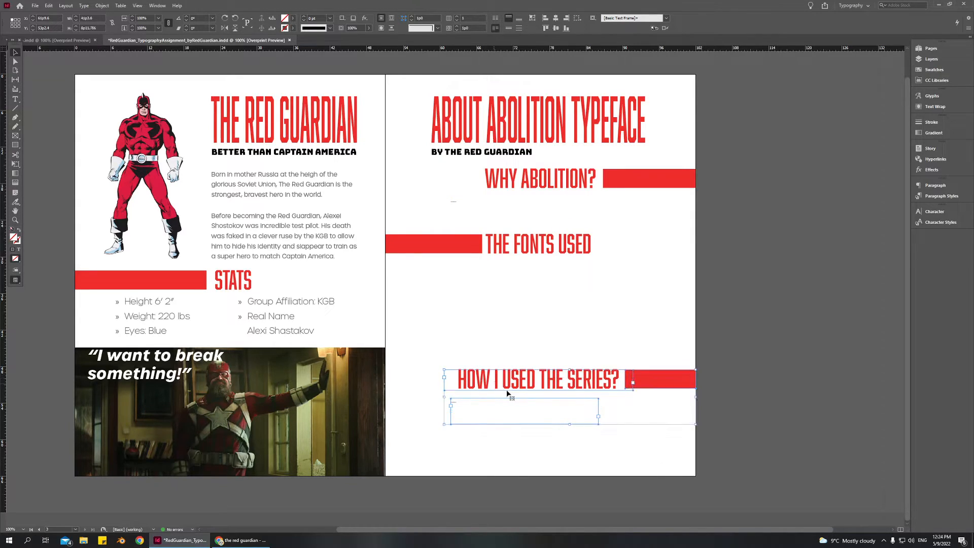
drag(513, 381, 513, 419)
click(499, 351)
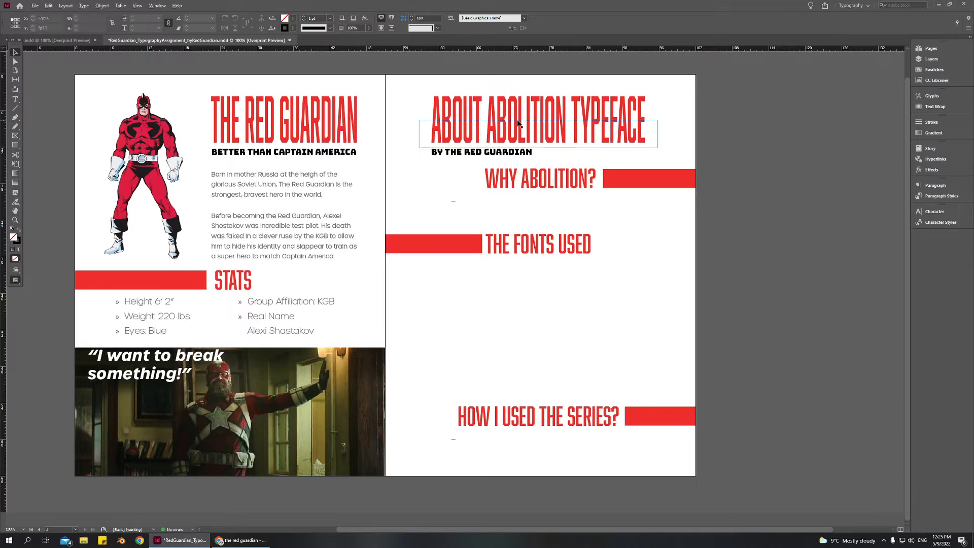
Step: Duplicate the ABOUT ABOLITION TYPEFACE title to just below THE FONTS USED and cut the copy's text down to ABOLITION
drag(518, 125, 510, 300)
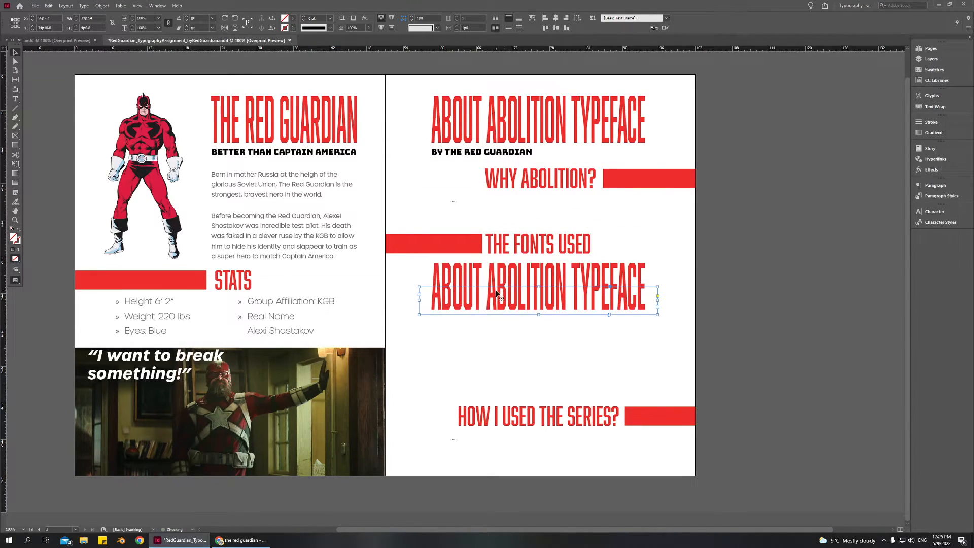
double_click(492, 287)
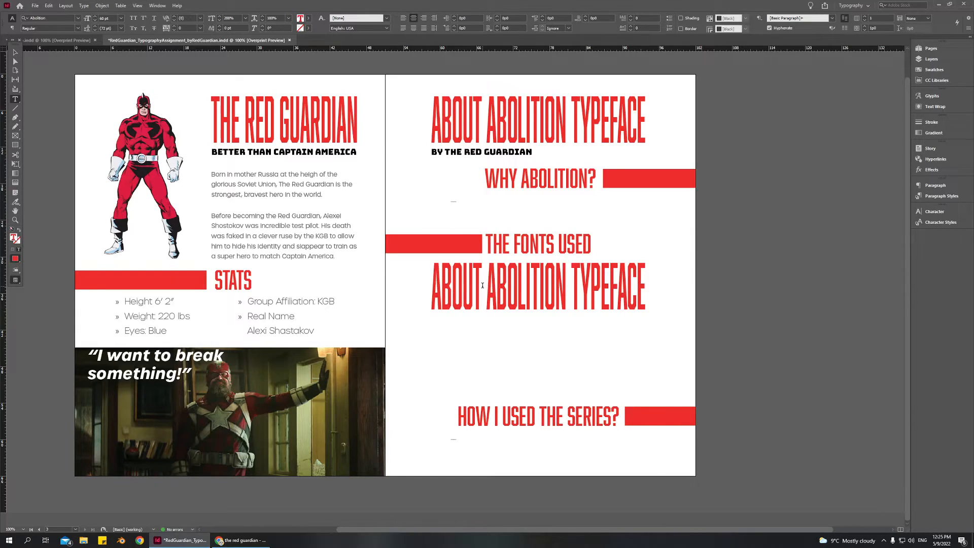
drag(487, 287, 368, 307)
key(BackSpace)
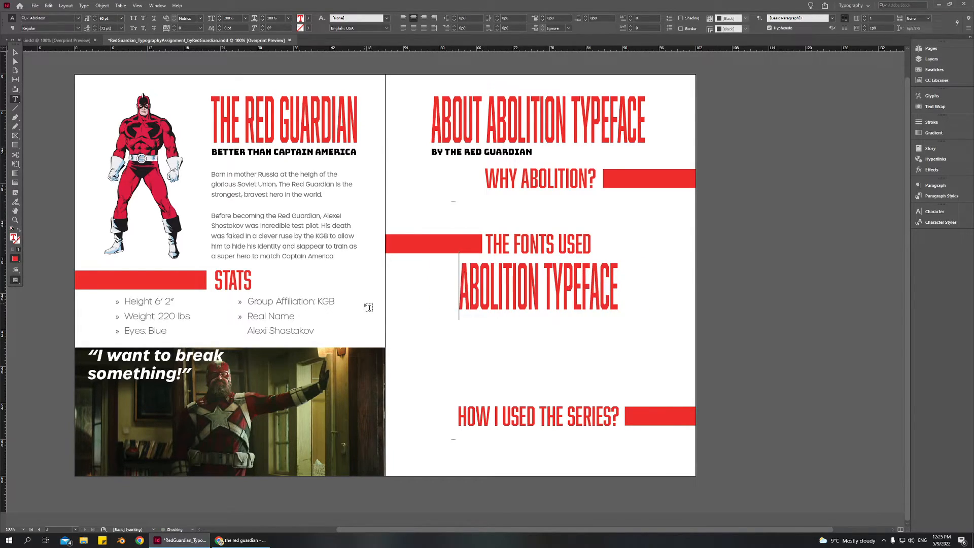
double_click(578, 292)
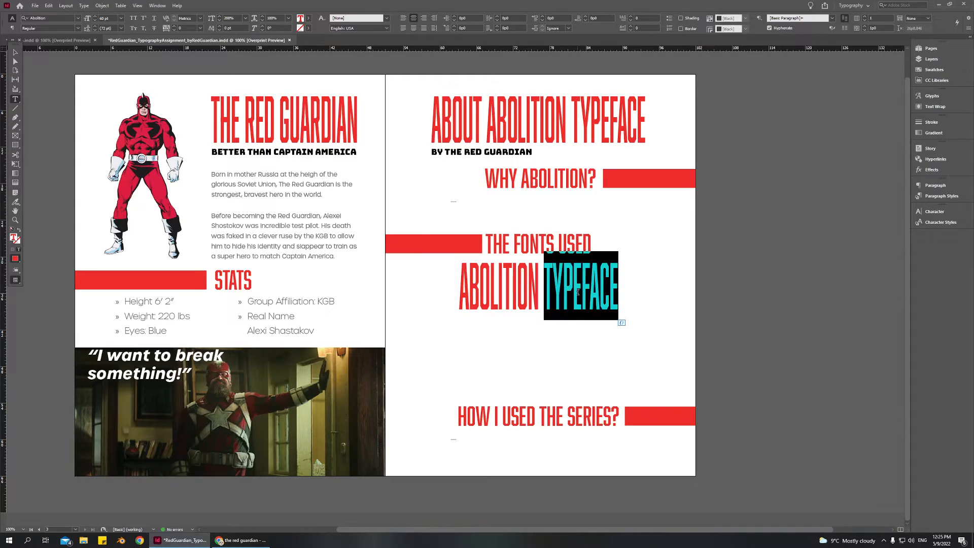
key(BackSpace)
key(BackSpace)
key(BackSpace)
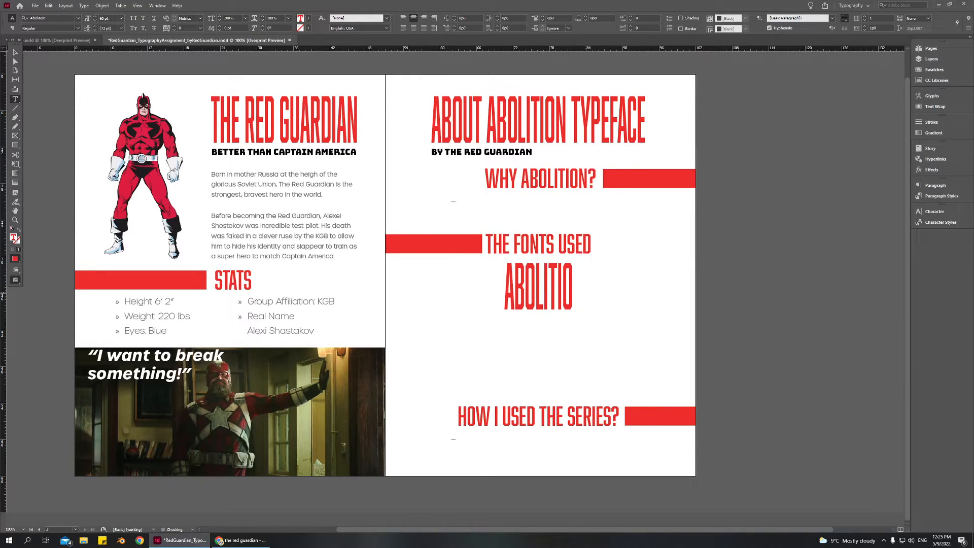
key(BackSpace)
text(,)
key(BackSpace)
text(ON)
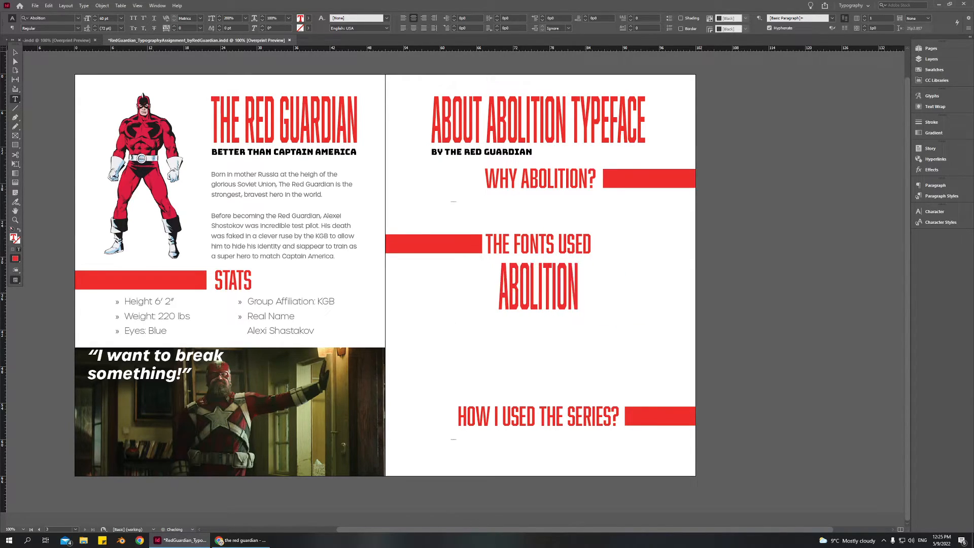
Step: Extend the copied title to read ABOLITION, 60PT, RED, STRETCHED and widen its frame so the text fits on one line
text(, 60P)
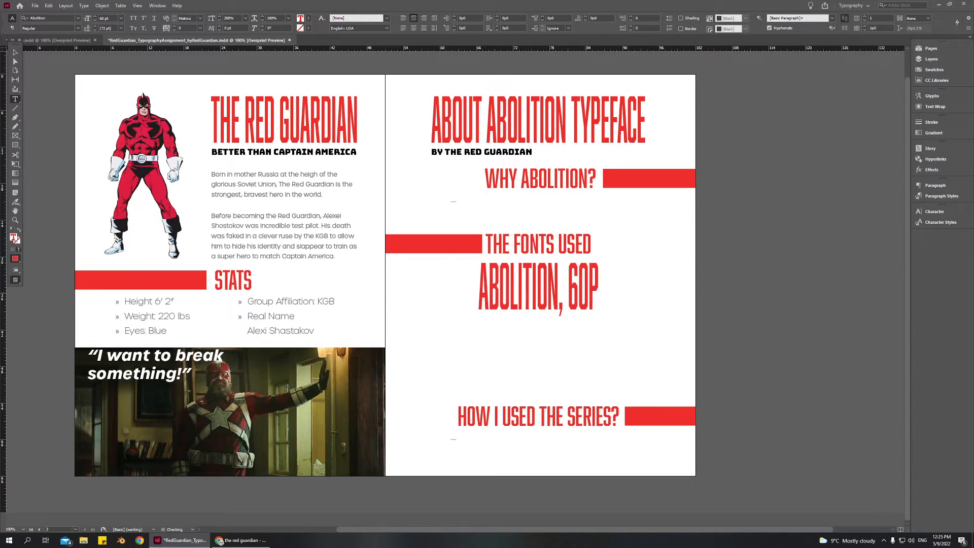
text(T,)
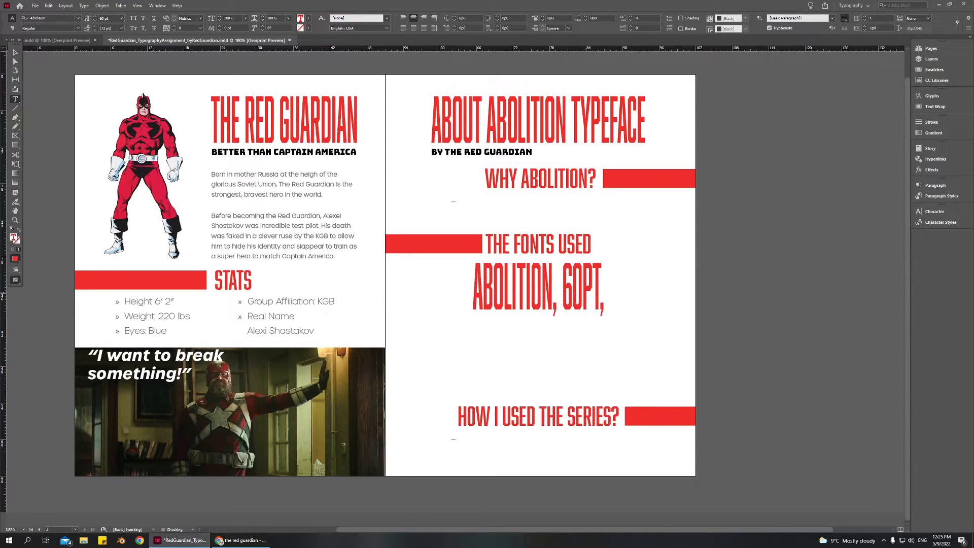
text( RED, STRE)
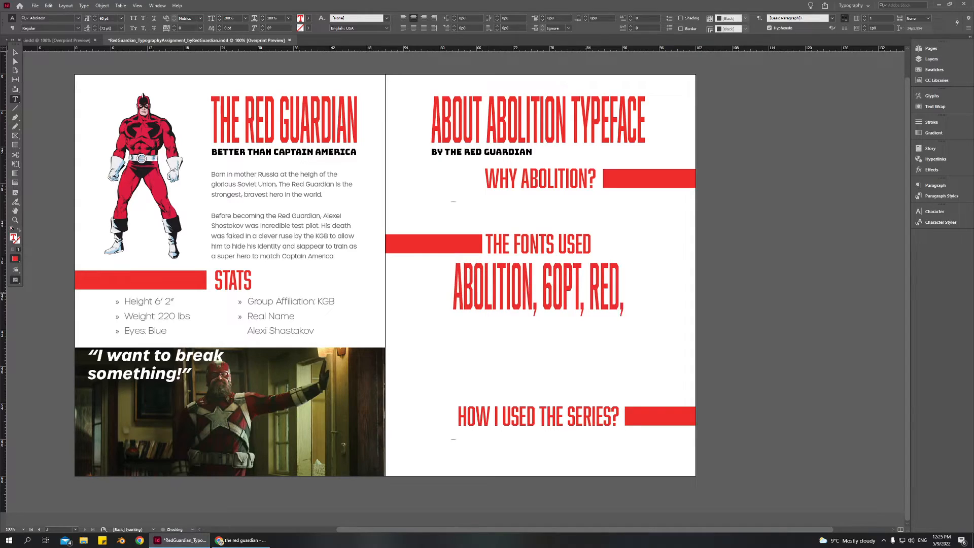
key(BackSpace)
key(BackSpace)
key(BackSpace)
key(BackSpace)
key(BackSpace)
key(Escape)
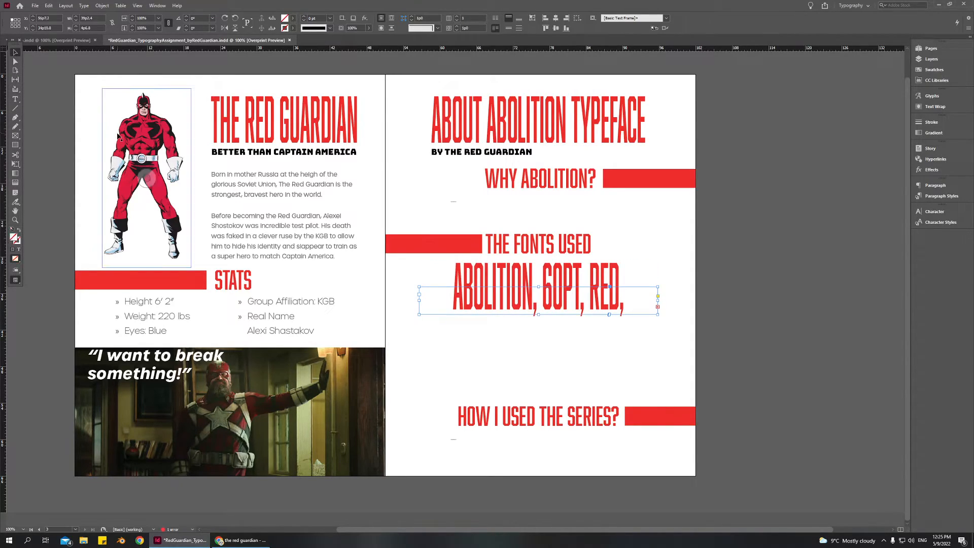
drag(657, 301, 749, 310)
Step: Set the word STRETCHED in the ABOLITION sample line to a font size of 36 pt
double_click(643, 295)
right_click(642, 295)
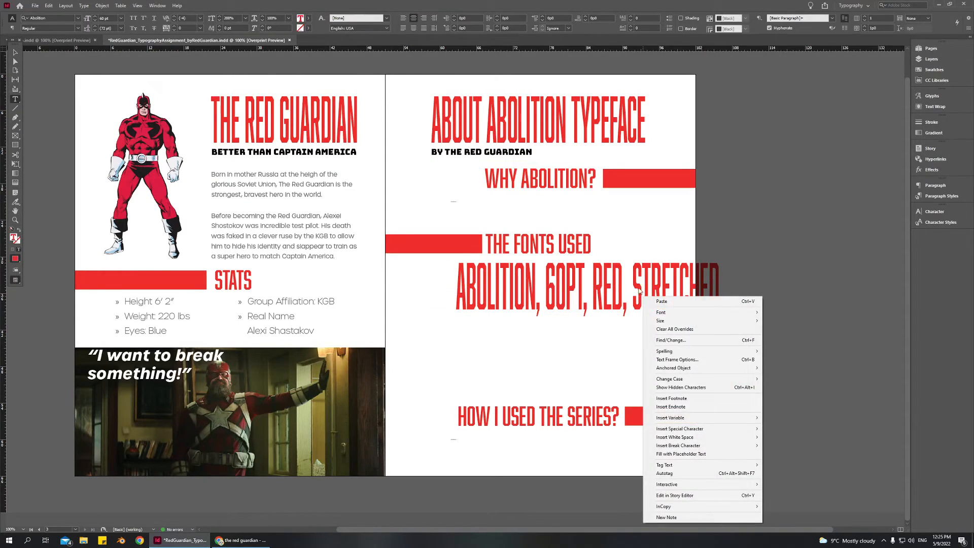
click(640, 289)
double_click(648, 295)
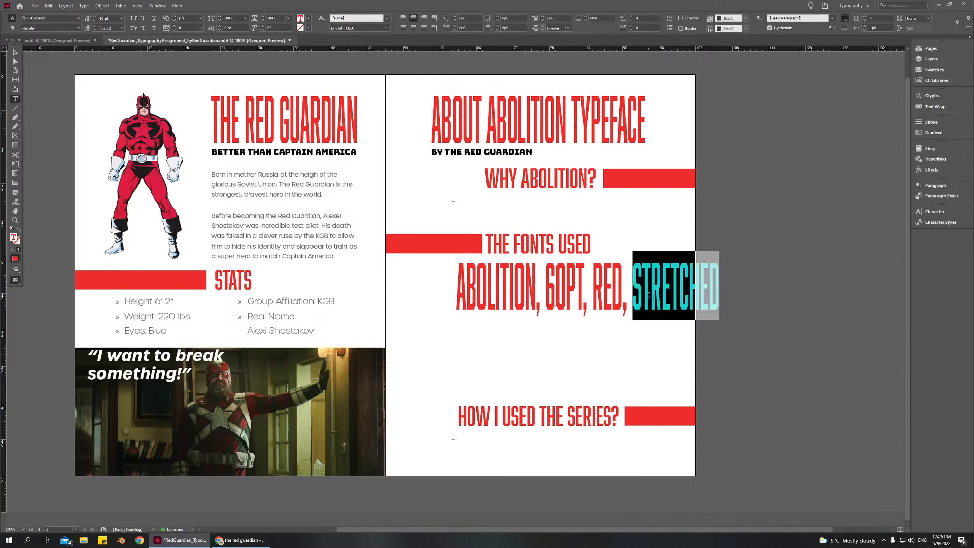
click(120, 18)
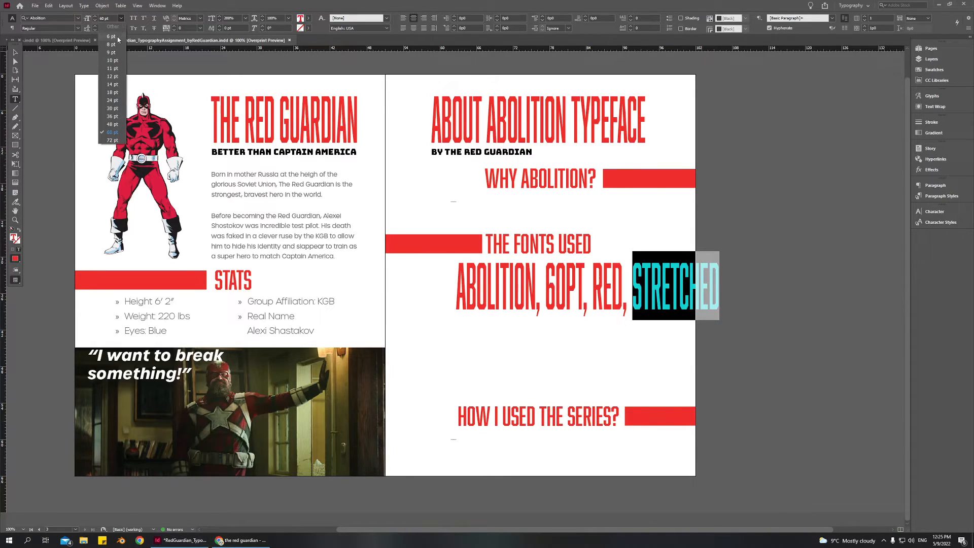
click(112, 107)
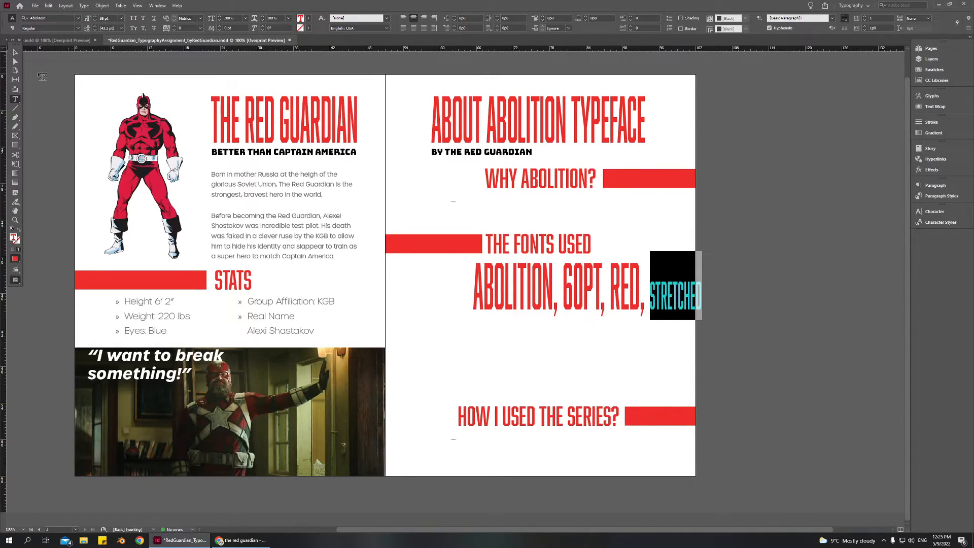
Step: Shift the ABOLITION, 60PT, RED, STRETCHED frame sideways so the whole line sits within the facing page
click(15, 51)
click(551, 304)
drag(551, 304, 556, 305)
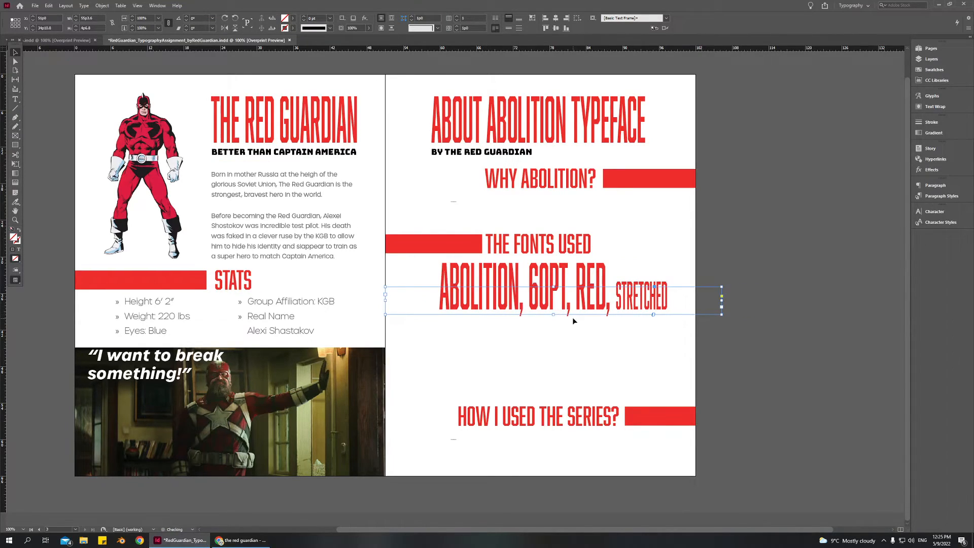